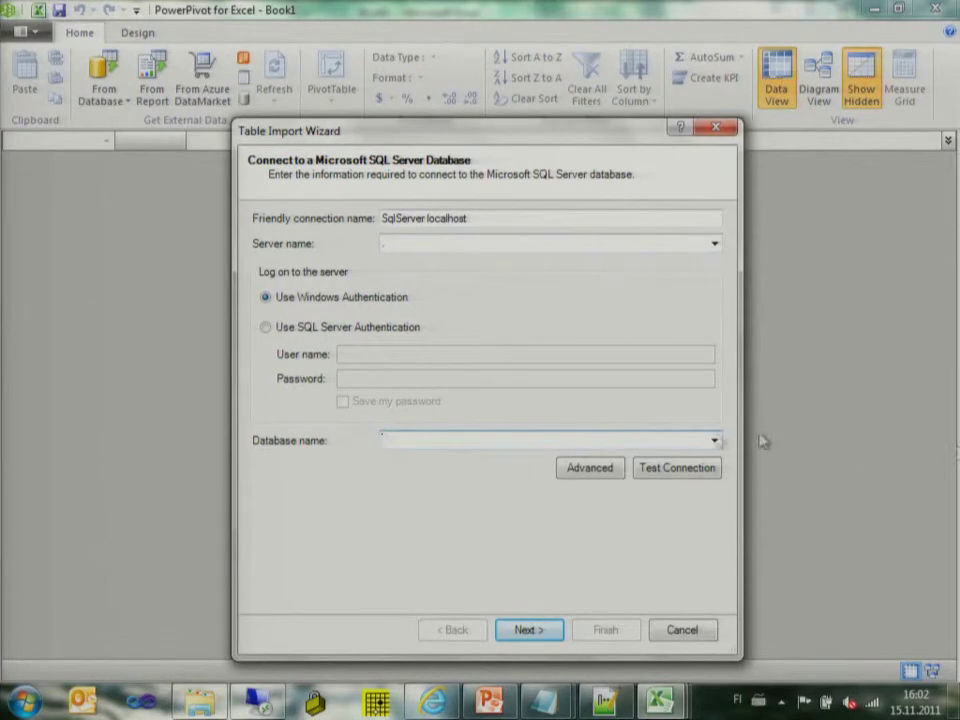
- Connect the import to the AdventureWorksDW2008R2 database and choose to select data from a list of tables and views
{"action": "left_click", "coordinate": [713, 442]}
{"action": "left_click", "coordinate": [590, 482]}
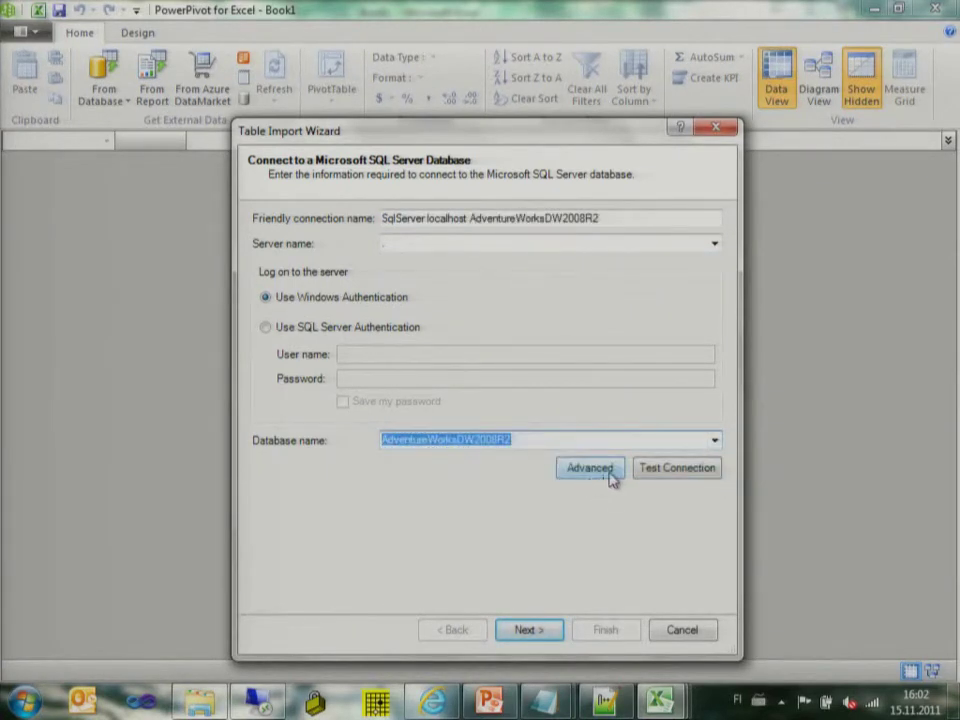
{"action": "left_click", "coordinate": [529, 629]}
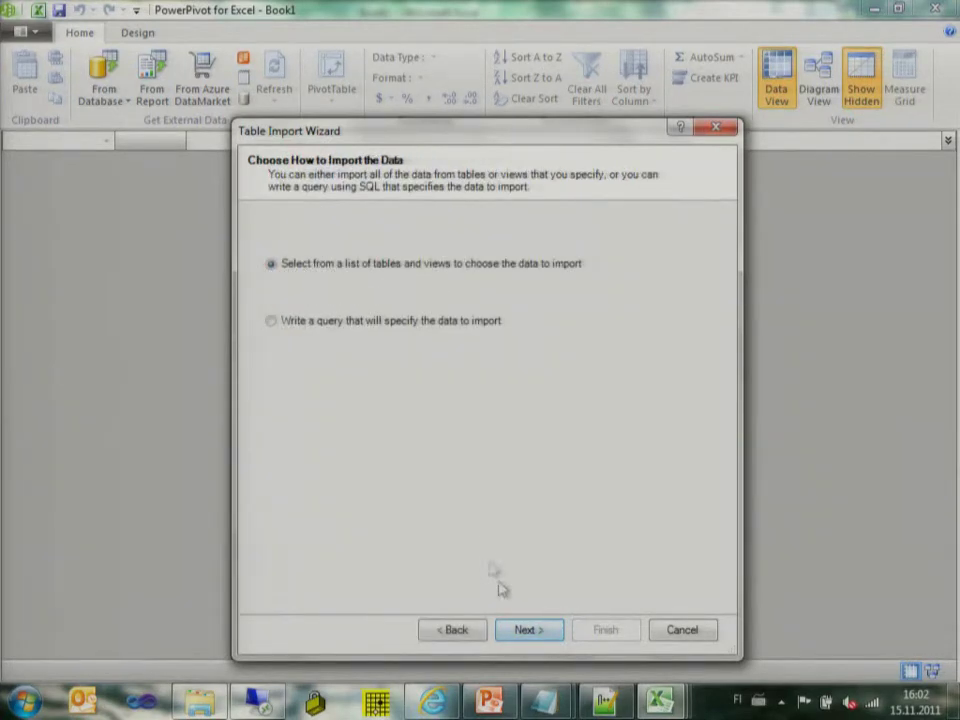
{"action": "left_click", "coordinate": [527, 630]}
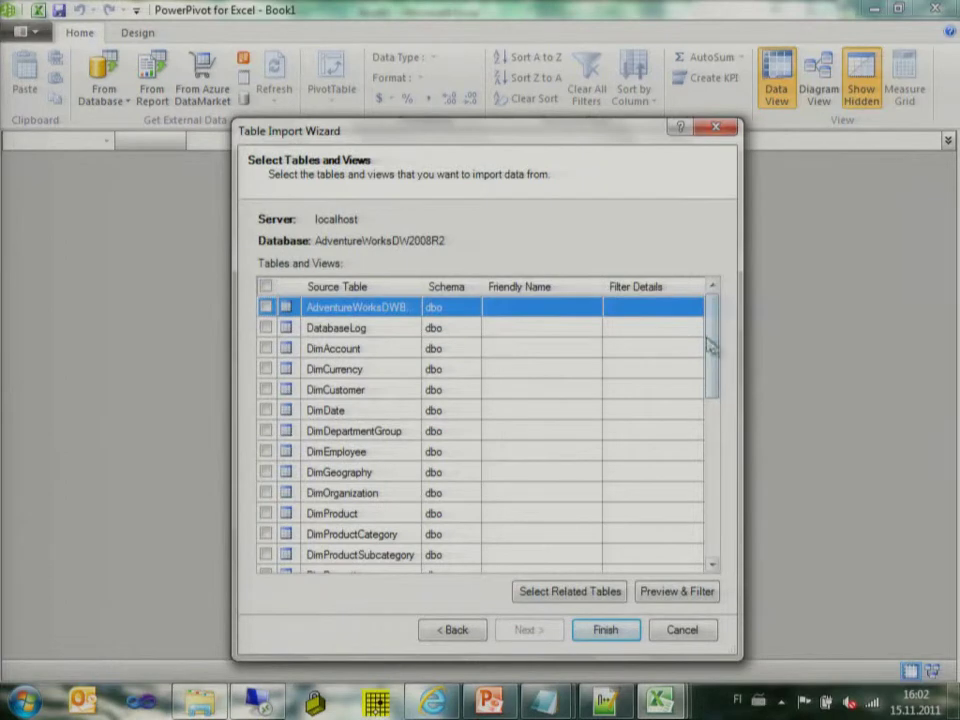
- Import the FactInternetSales table together with its related tables and close the import wizard
{"action": "scroll", "coordinate": [711, 345], "scroll_direction": "down", "scroll_amount": 7}
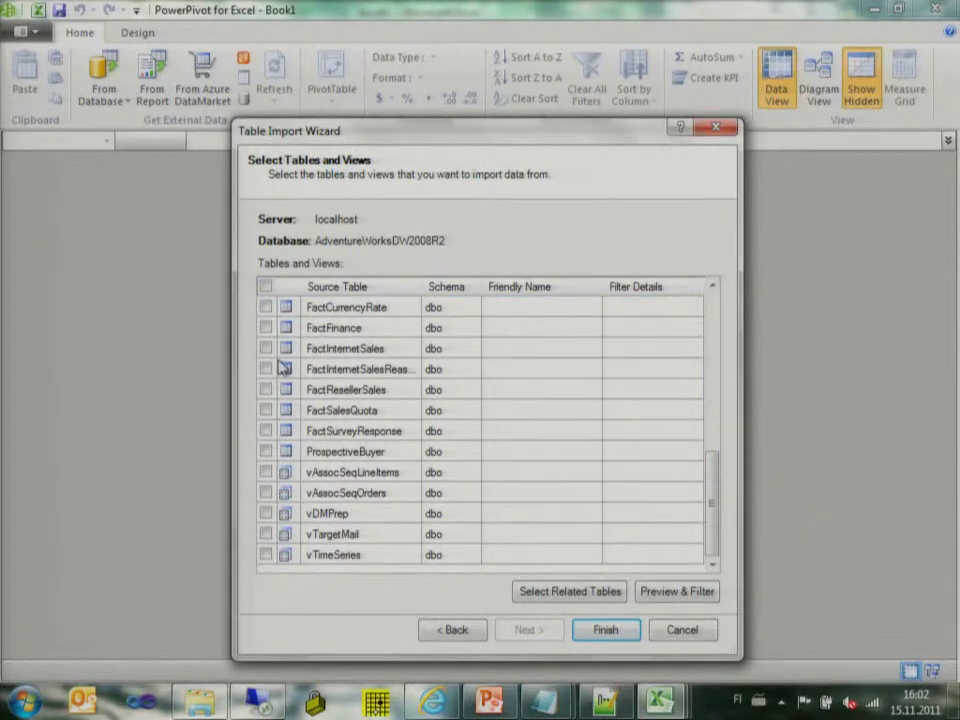
{"action": "left_click", "coordinate": [266, 348]}
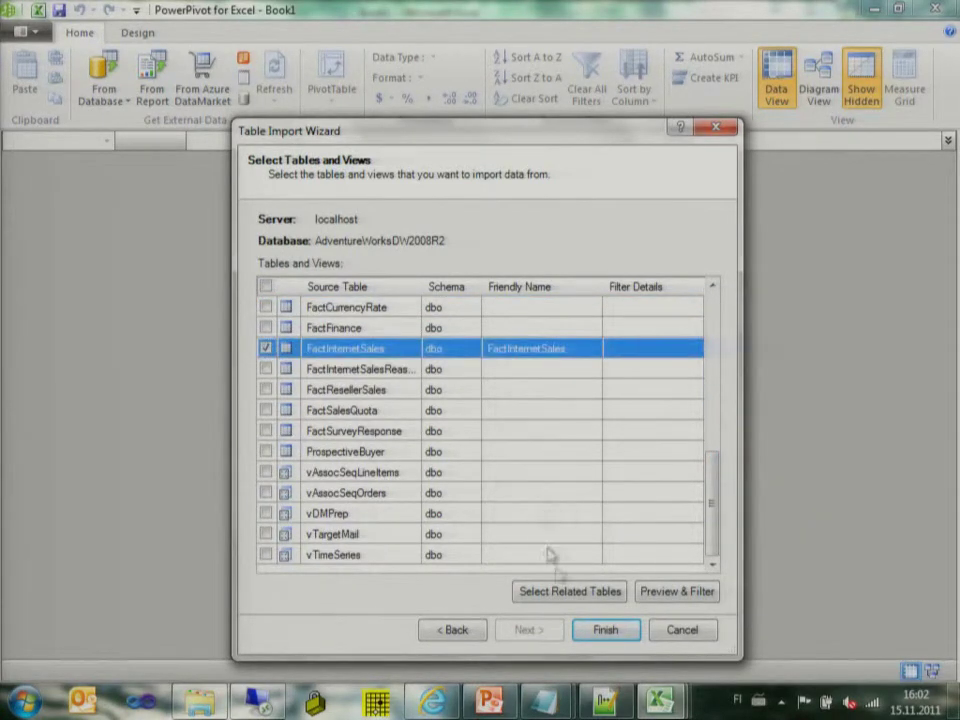
{"action": "left_click", "coordinate": [560, 592]}
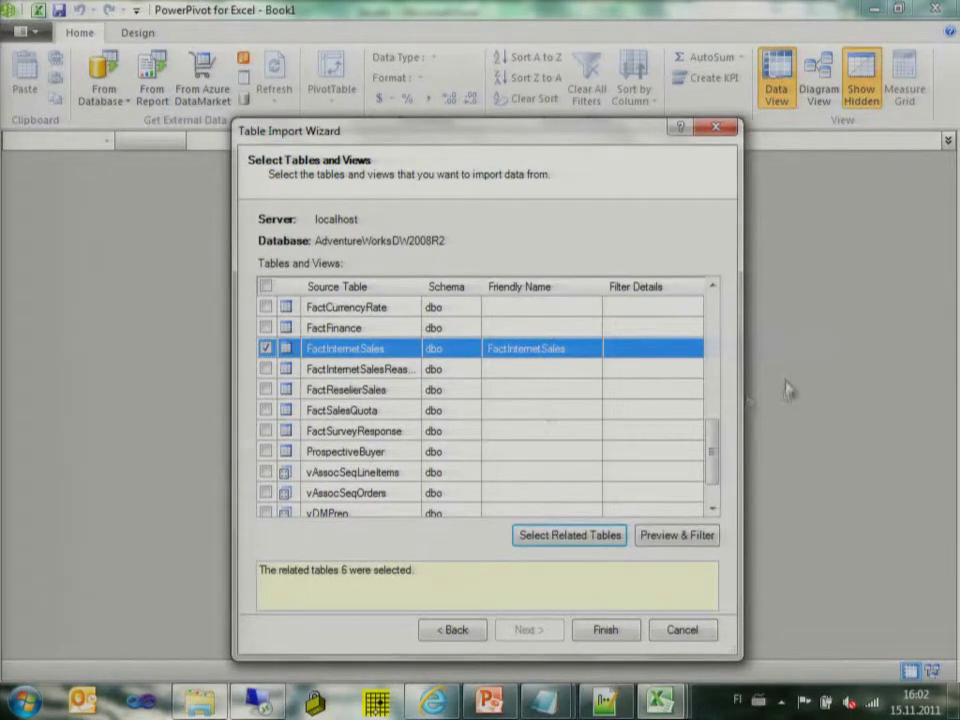
{"action": "left_click", "coordinate": [620, 634]}
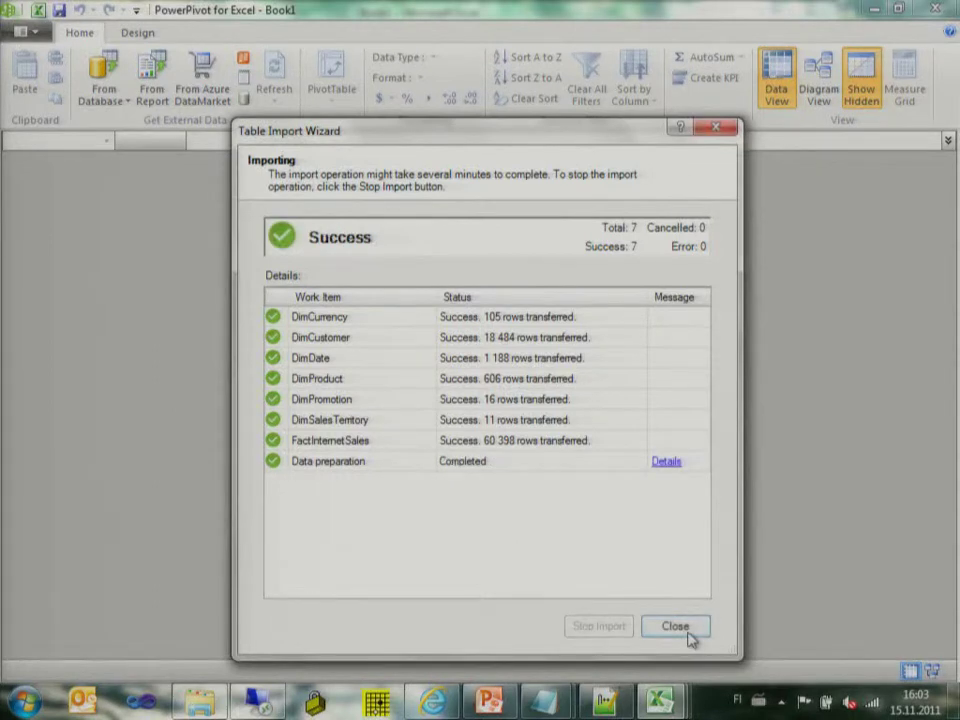
{"action": "left_click", "coordinate": [677, 628]}
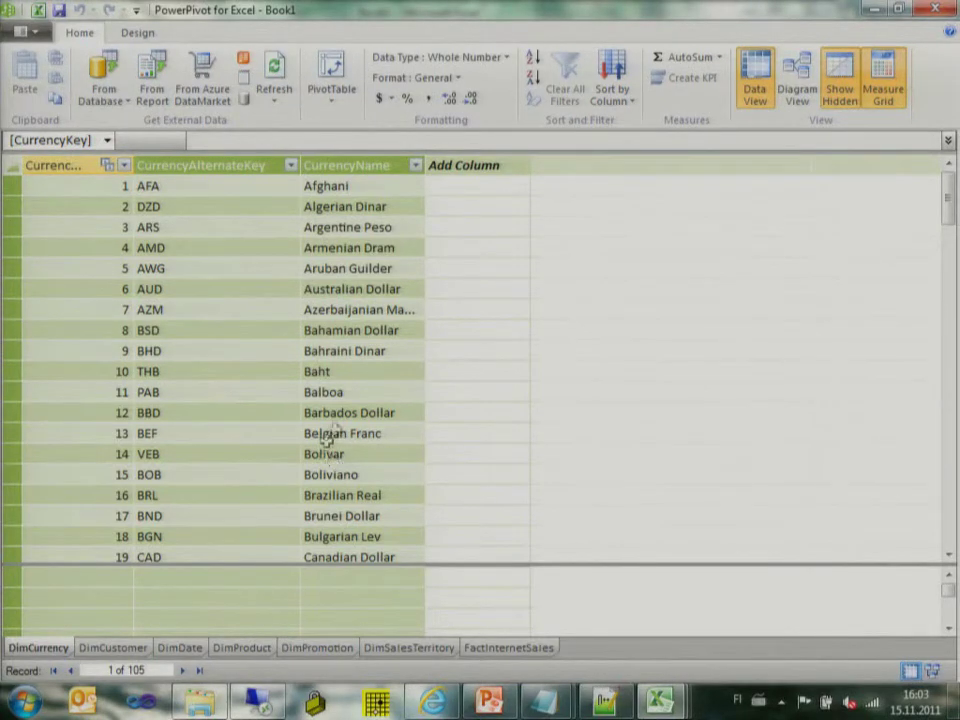
- Mark the DimDate table as the date table, with FullDateAlternateKey as its unique date column
{"action": "left_click", "coordinate": [181, 648]}
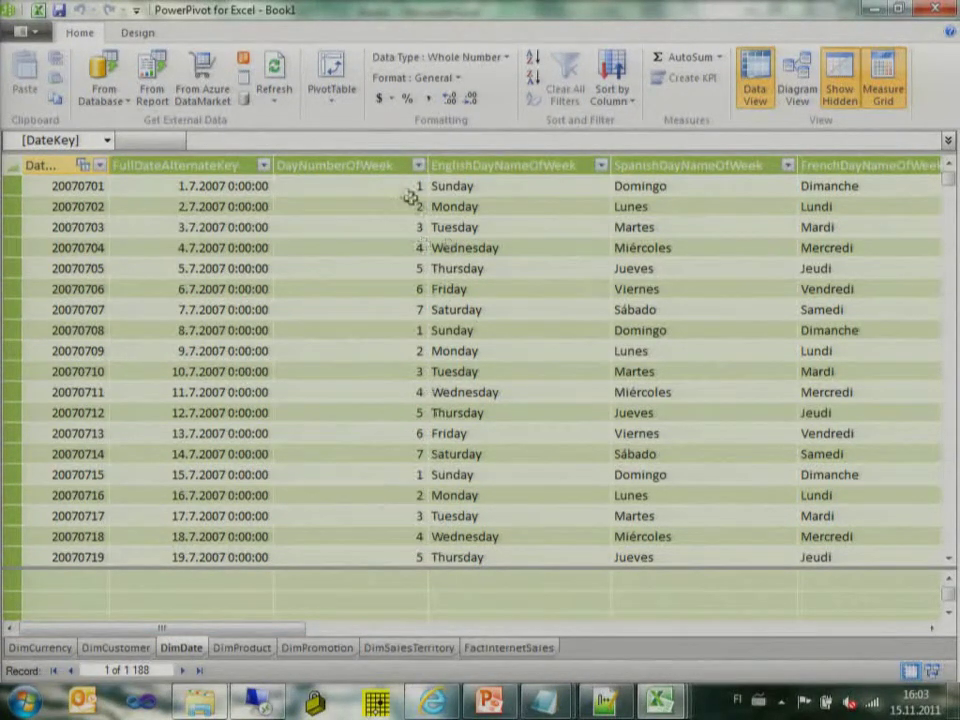
{"action": "left_click", "coordinate": [137, 34]}
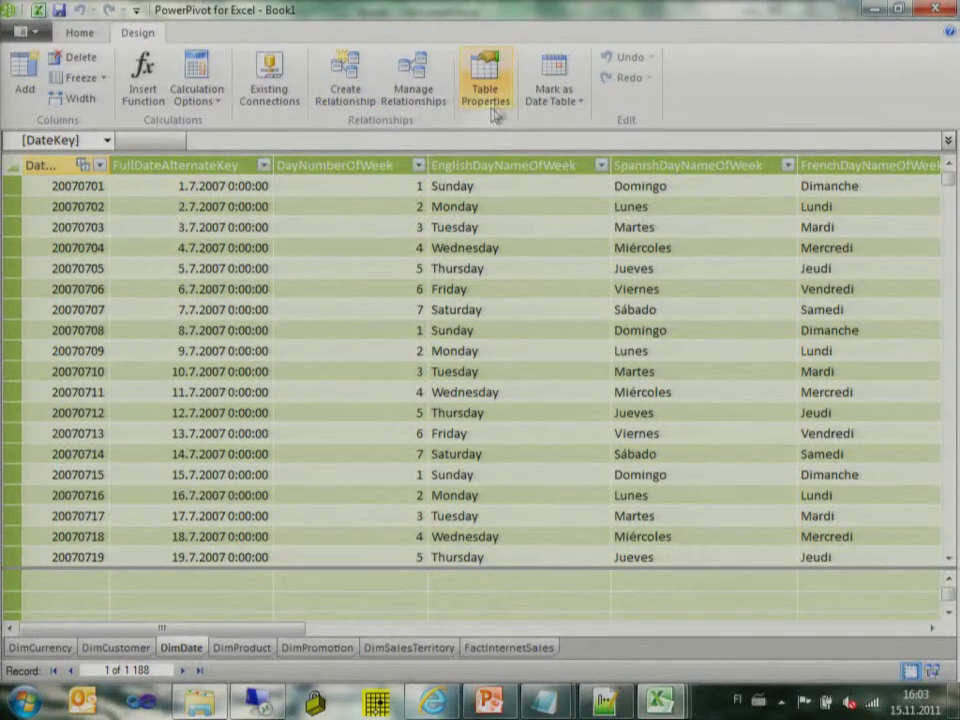
{"action": "left_click", "coordinate": [549, 97]}
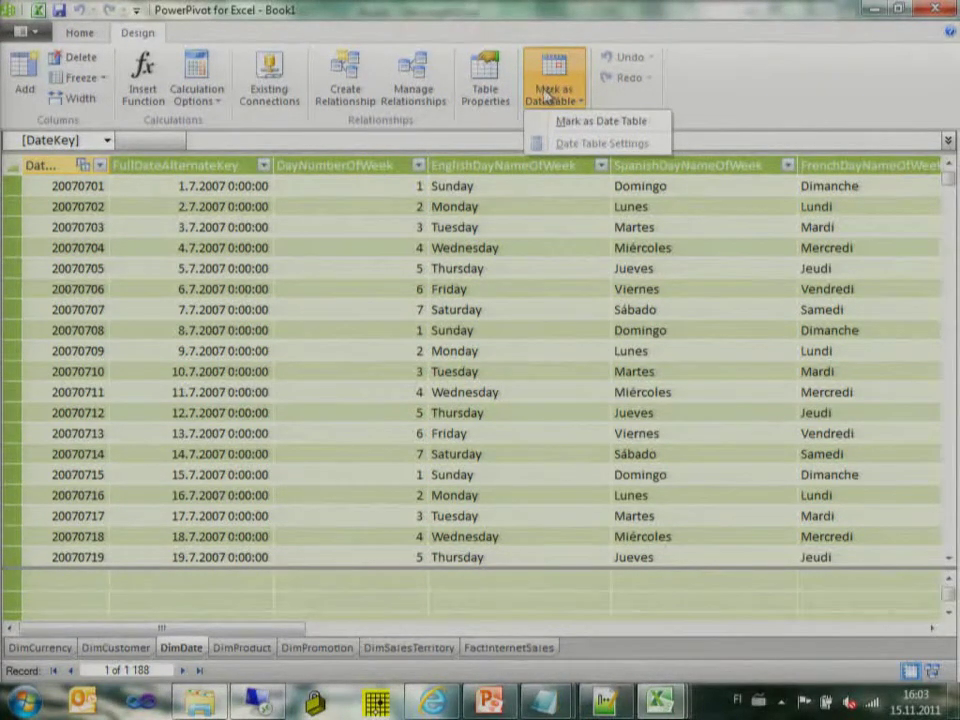
{"action": "left_click", "coordinate": [588, 124]}
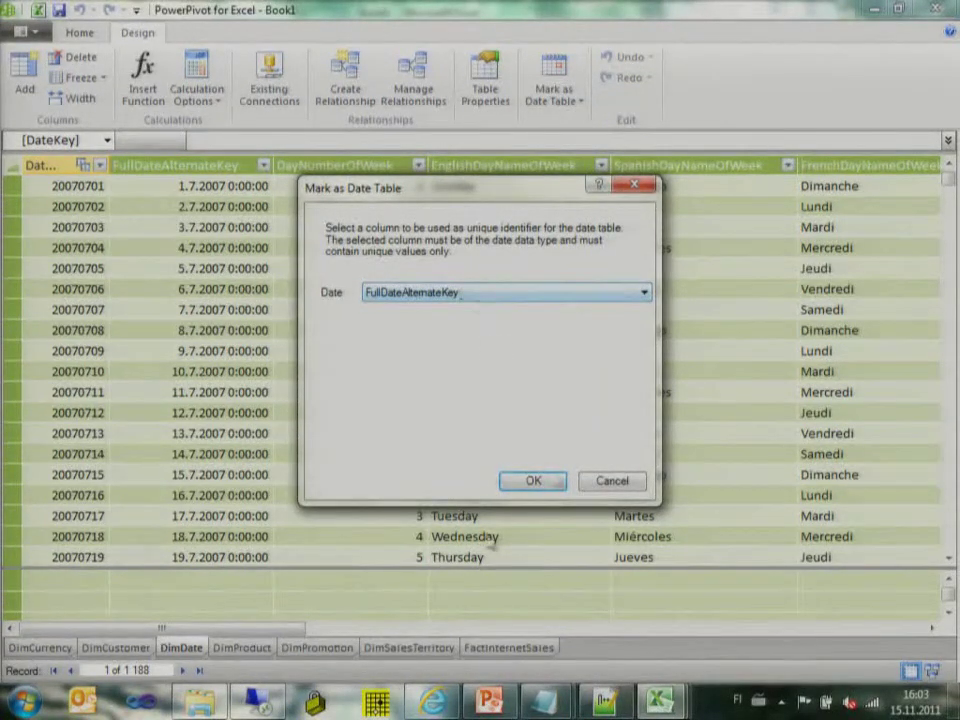
{"action": "left_click", "coordinate": [552, 481]}
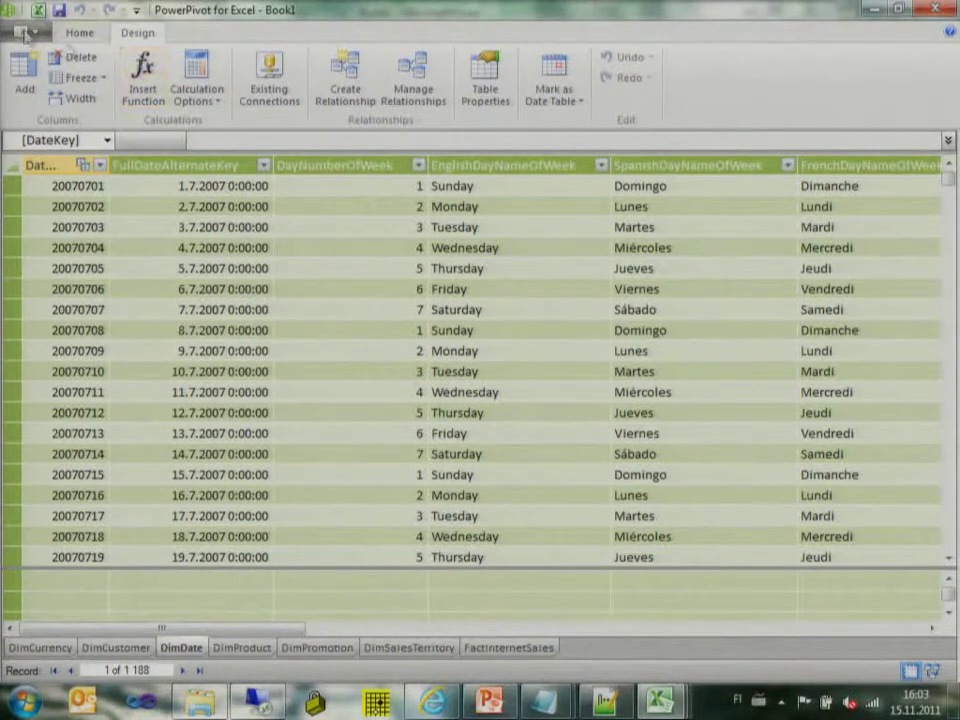
- Insert a vertical chart and PivotTable layout on the existing worksheet at Sheet1 cell A1 and maximize the workbook window
{"action": "left_click", "coordinate": [80, 33]}
{"action": "left_click", "coordinate": [332, 88]}
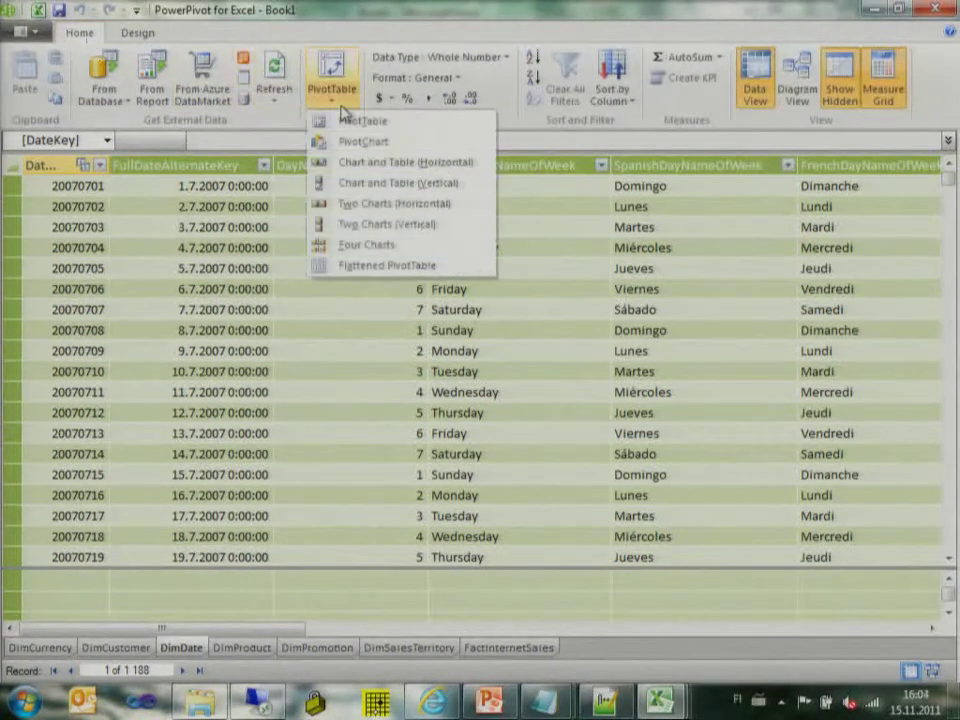
{"action": "left_click", "coordinate": [390, 184]}
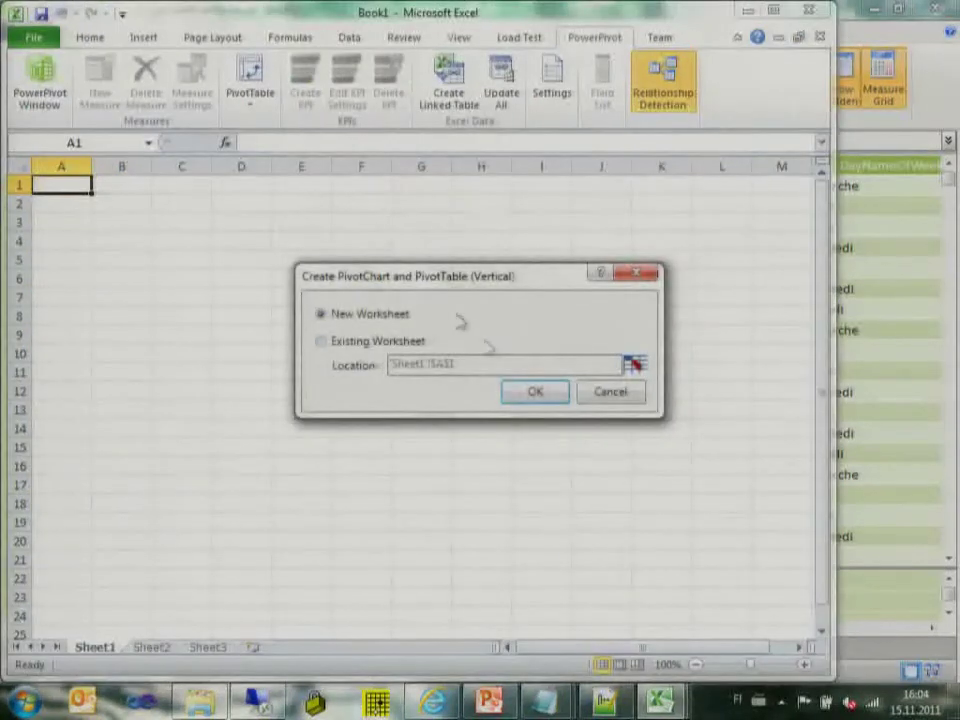
{"action": "left_click", "coordinate": [418, 342]}
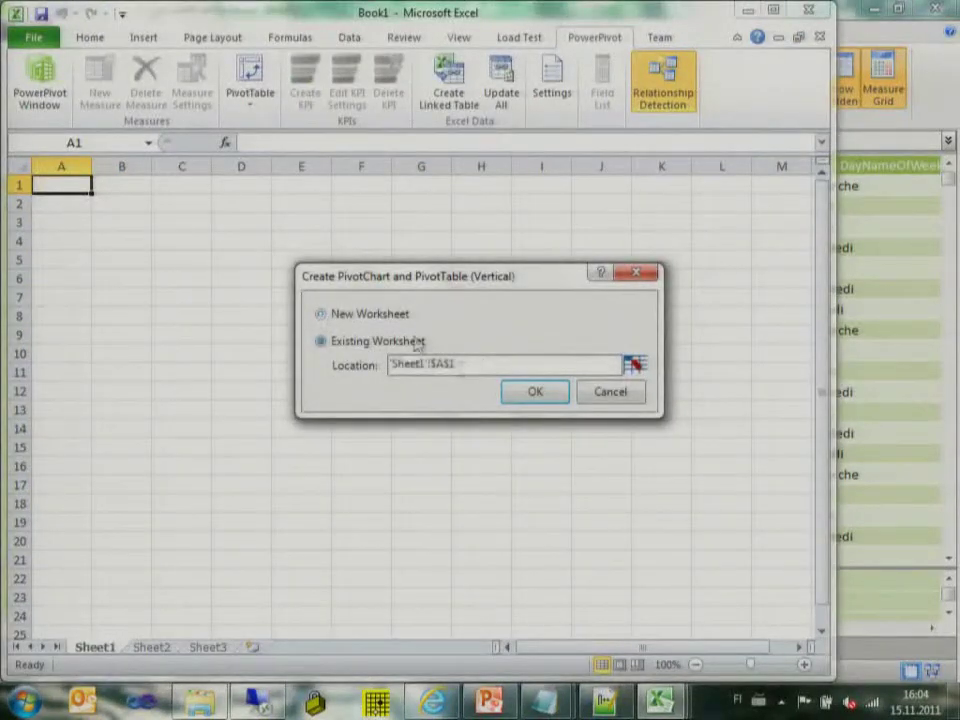
{"action": "left_click", "coordinate": [546, 394]}
{"action": "double_click", "coordinate": [447, 20]}
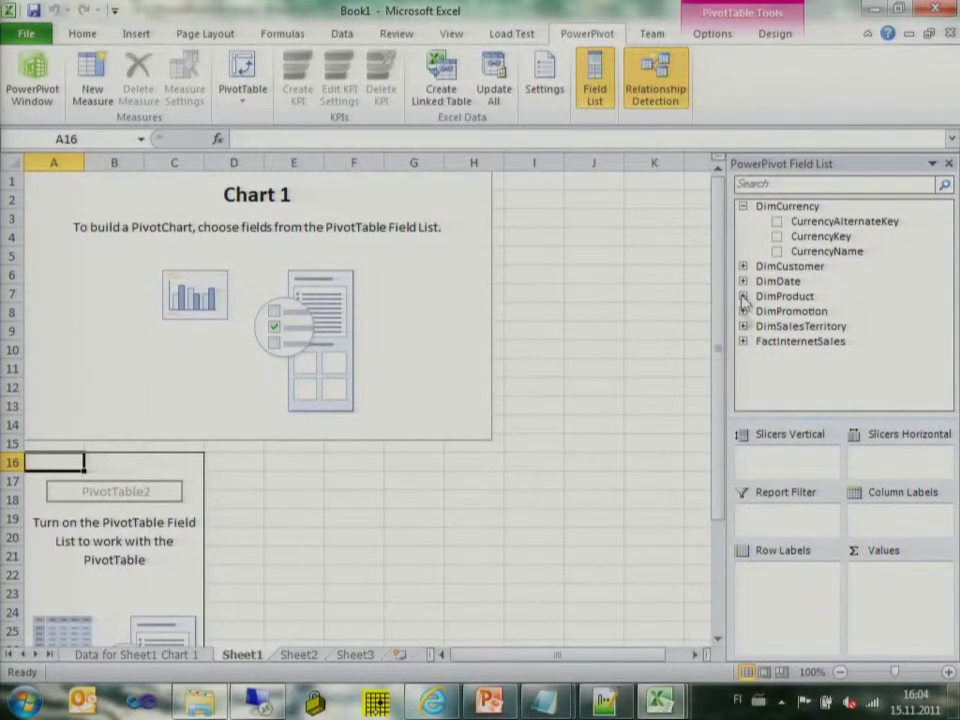
- Add SalesAmount and TotalProductCost from FactInternetSales as values of the PivotChart
{"action": "left_click", "coordinate": [744, 341]}
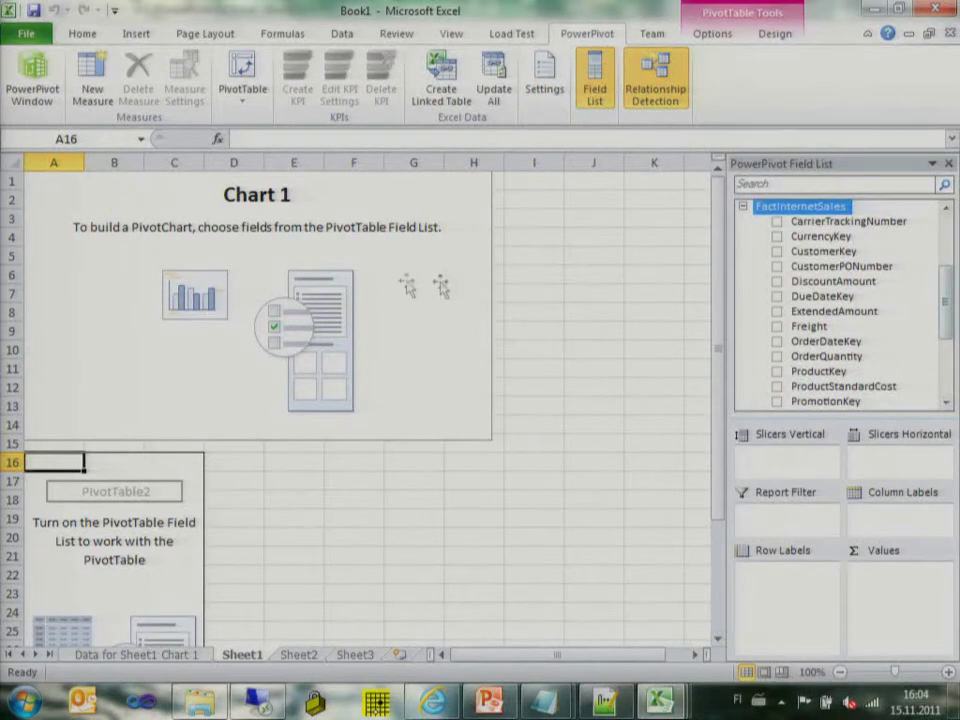
{"action": "left_click", "coordinate": [407, 285]}
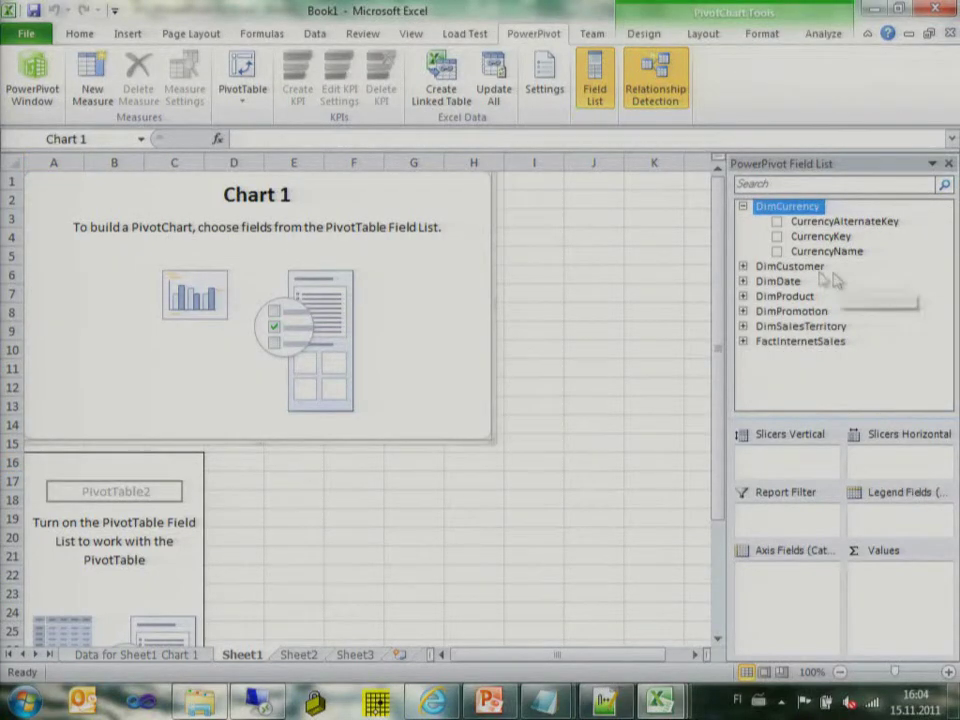
{"action": "left_click", "coordinate": [744, 341]}
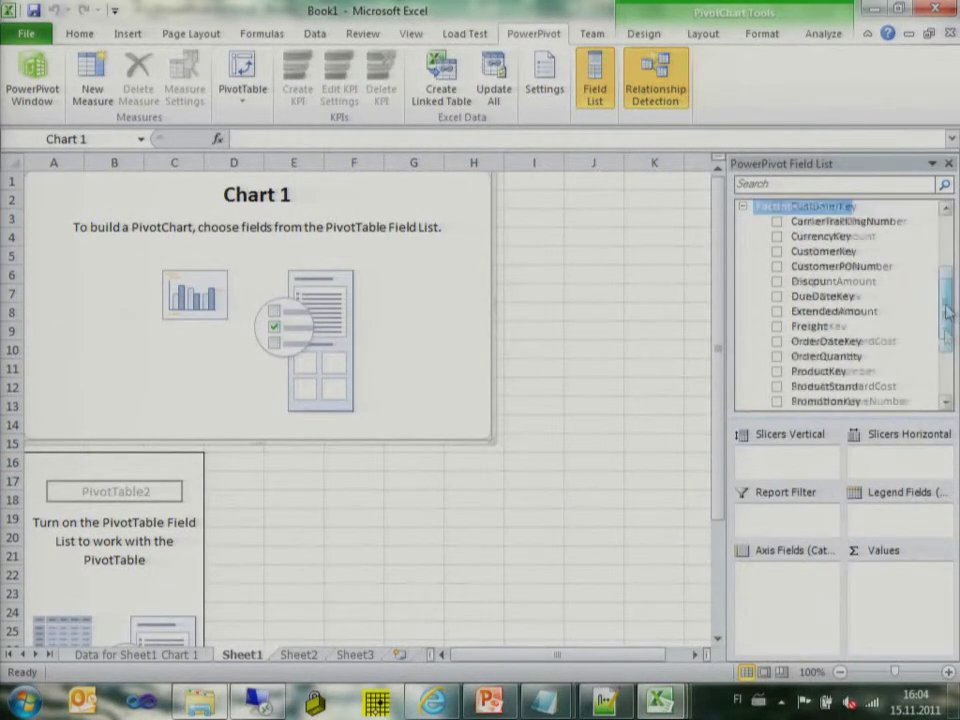
{"action": "left_click_drag", "start_coordinate": [947, 312], "coordinate": [947, 350]}
{"action": "left_click_drag", "start_coordinate": [825, 311], "coordinate": [872, 570]}
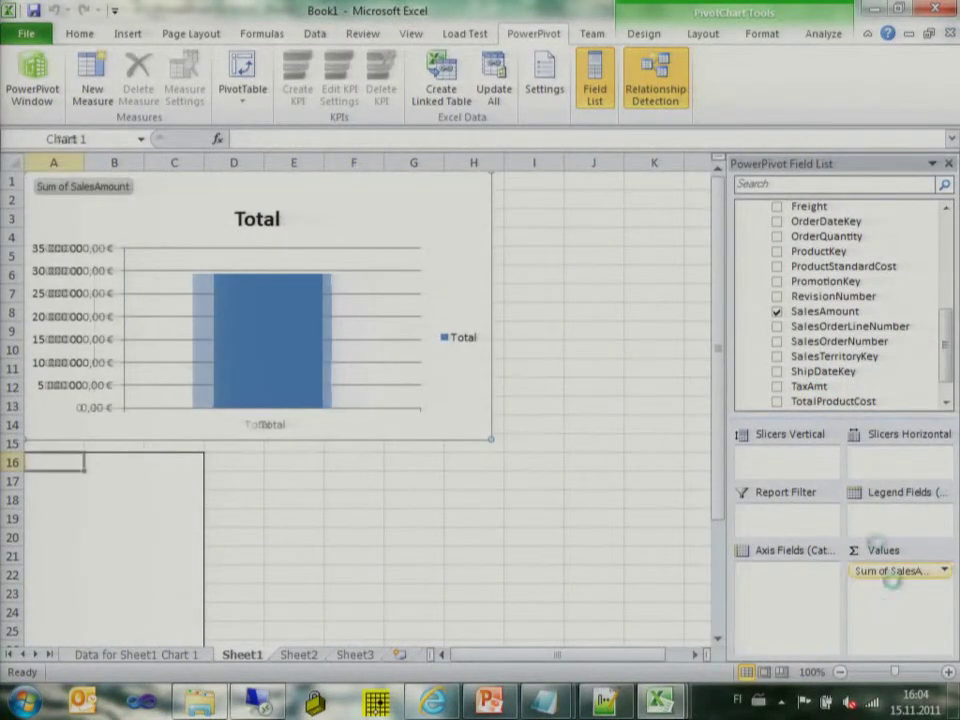
- Place EnglishMonthName from DimDate on the PivotChart's category axis
{"action": "left_click_drag", "start_coordinate": [945, 343], "coordinate": [952, 232]}
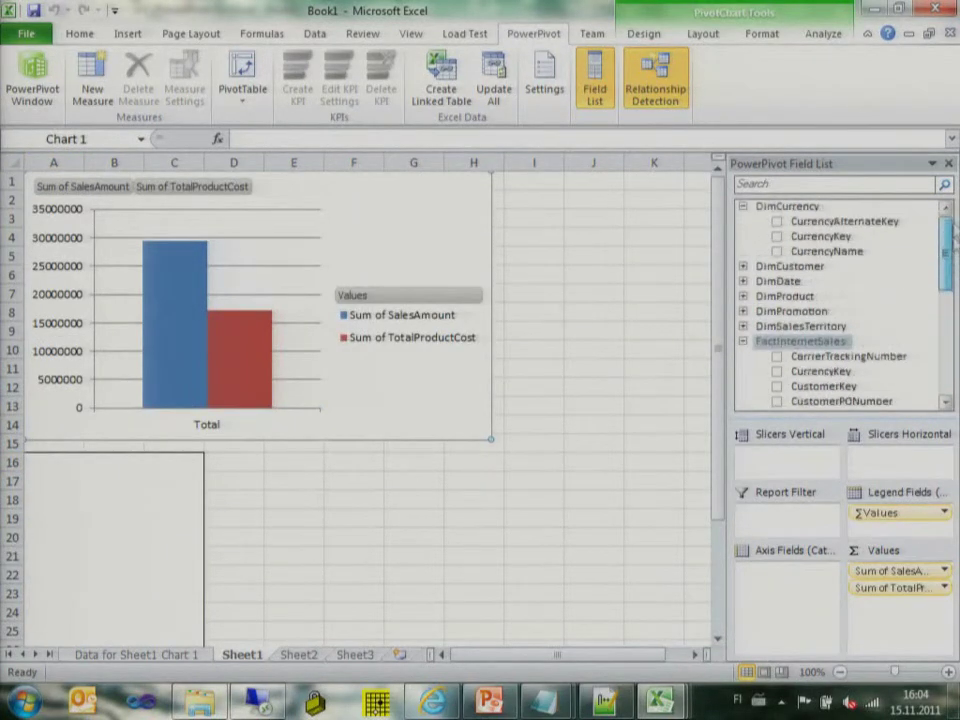
{"action": "left_click", "coordinate": [742, 281]}
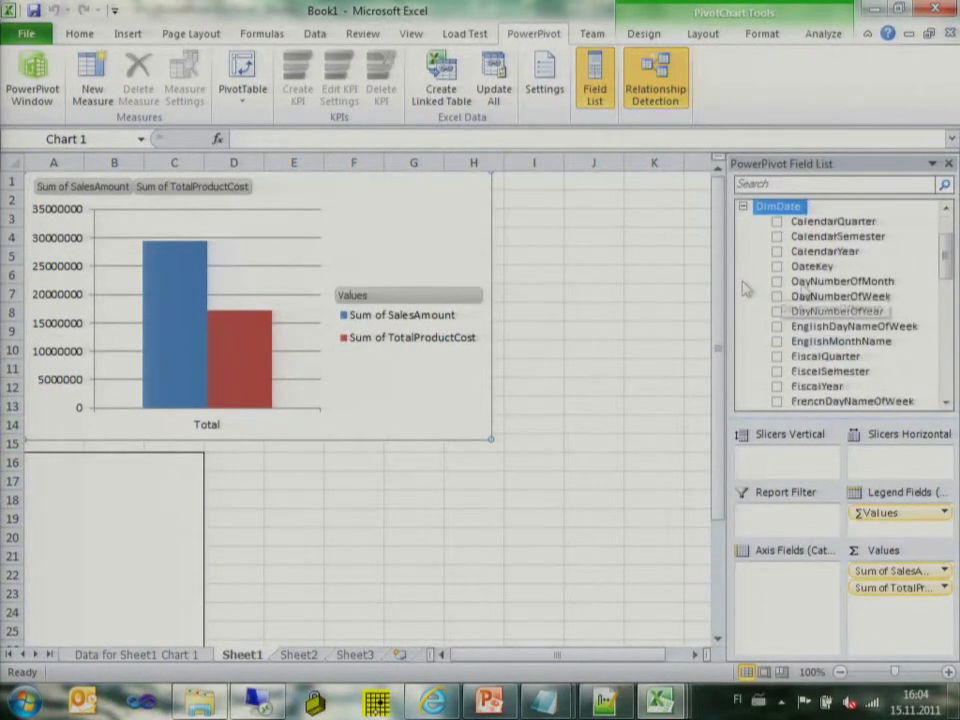
{"action": "mouse_move", "coordinate": [945, 260]}
{"action": "left_mouse_down"}
{"action": "mouse_move", "coordinate": [944, 290]}
{"action": "mouse_move", "coordinate": [944, 263]}
{"action": "left_mouse_up"}
{"action": "left_click_drag", "start_coordinate": [876, 290], "coordinate": [778, 605]}
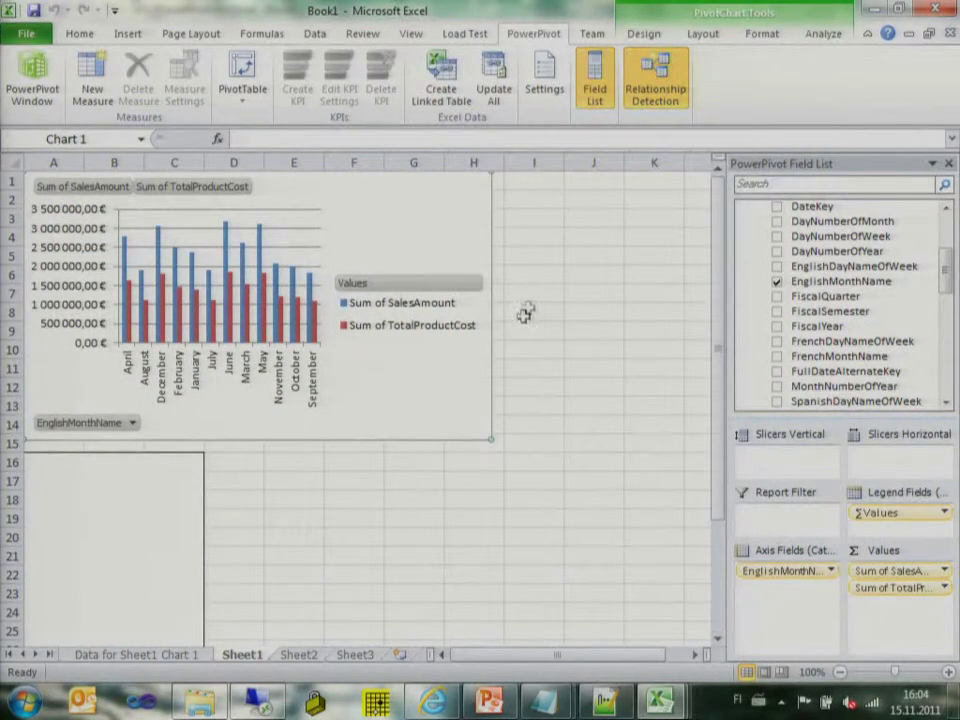
- Change the chart type of the TotalProductCost series to a line with markers and deselect the chart
{"action": "left_click", "coordinate": [297, 333]}
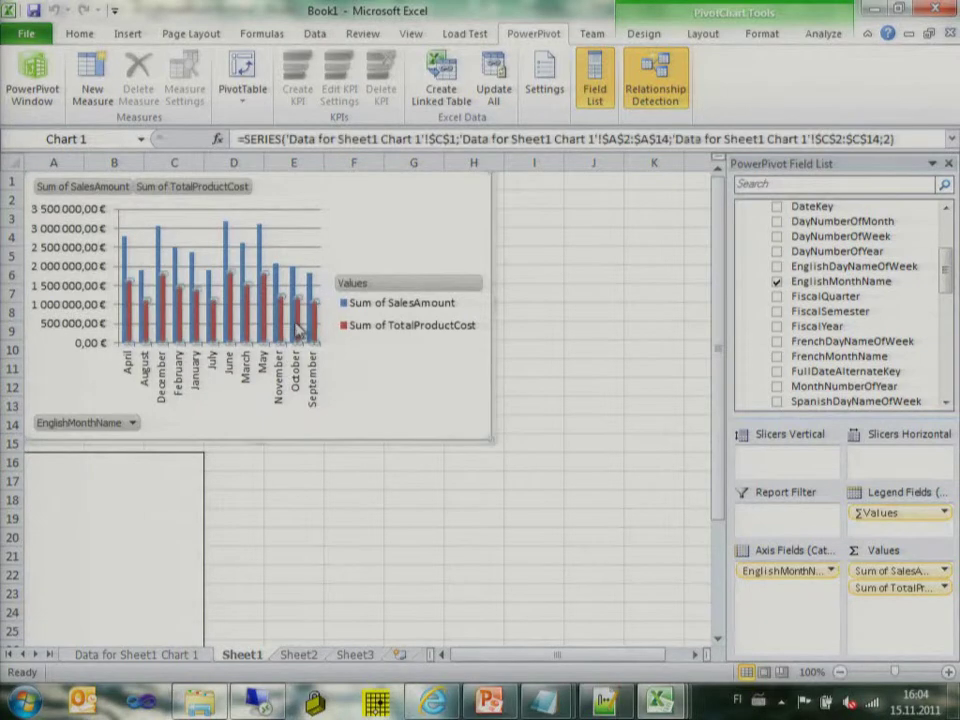
{"action": "right_click", "coordinate": [303, 332]}
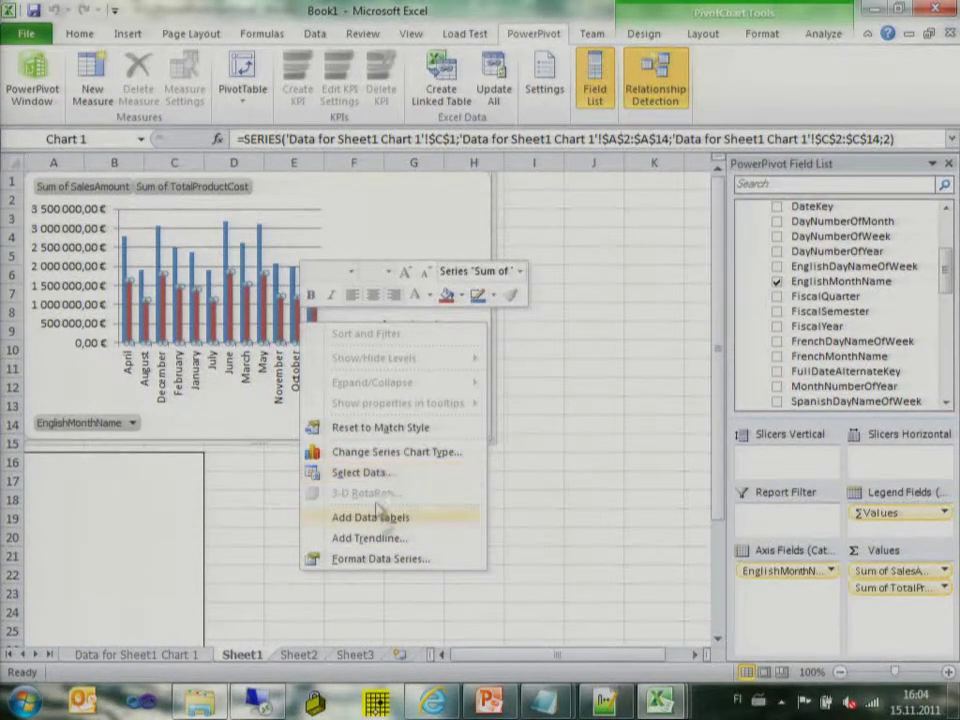
{"action": "left_click", "coordinate": [413, 455]}
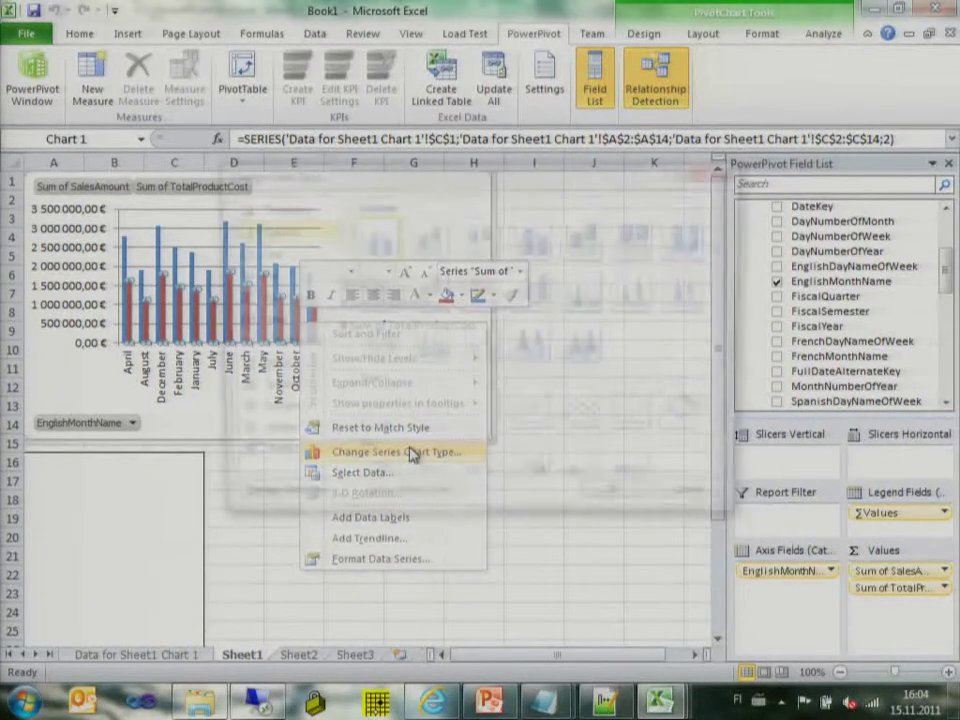
{"action": "left_click", "coordinate": [536, 424]}
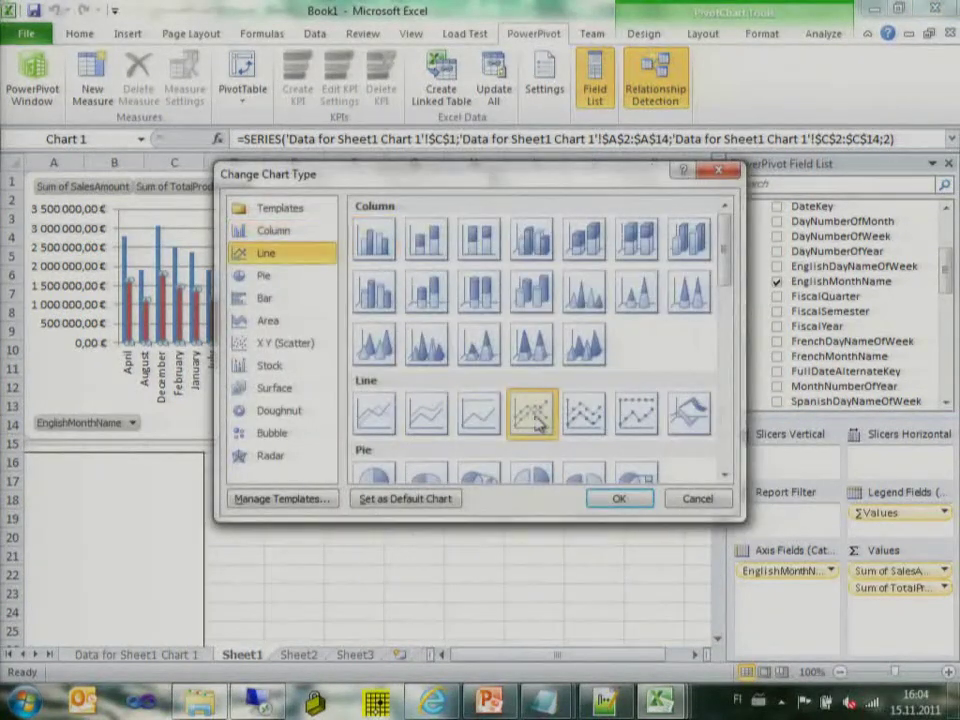
{"action": "left_click", "coordinate": [619, 498]}
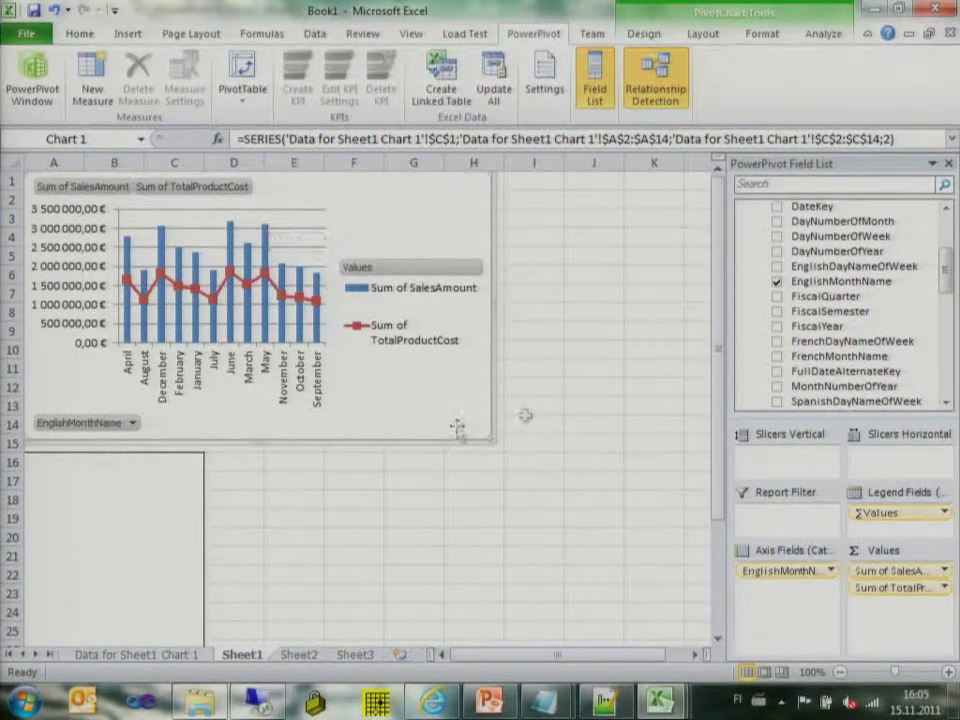
{"action": "left_click", "coordinate": [557, 404]}
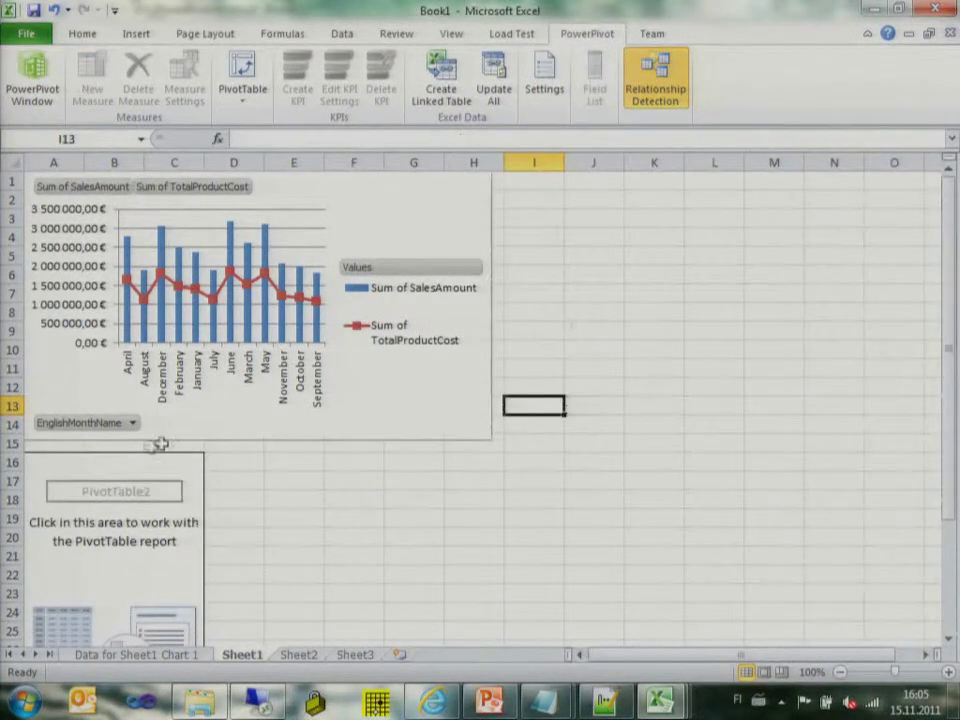
- Fill the PivotTable below the chart with SalesAmount as values and FiscalYear from DimDate as row labels
{"action": "left_click", "coordinate": [172, 521]}
{"action": "left_click_drag", "start_coordinate": [945, 312], "coordinate": [945, 358]}
{"action": "left_click_drag", "start_coordinate": [825, 296], "coordinate": [930, 605]}
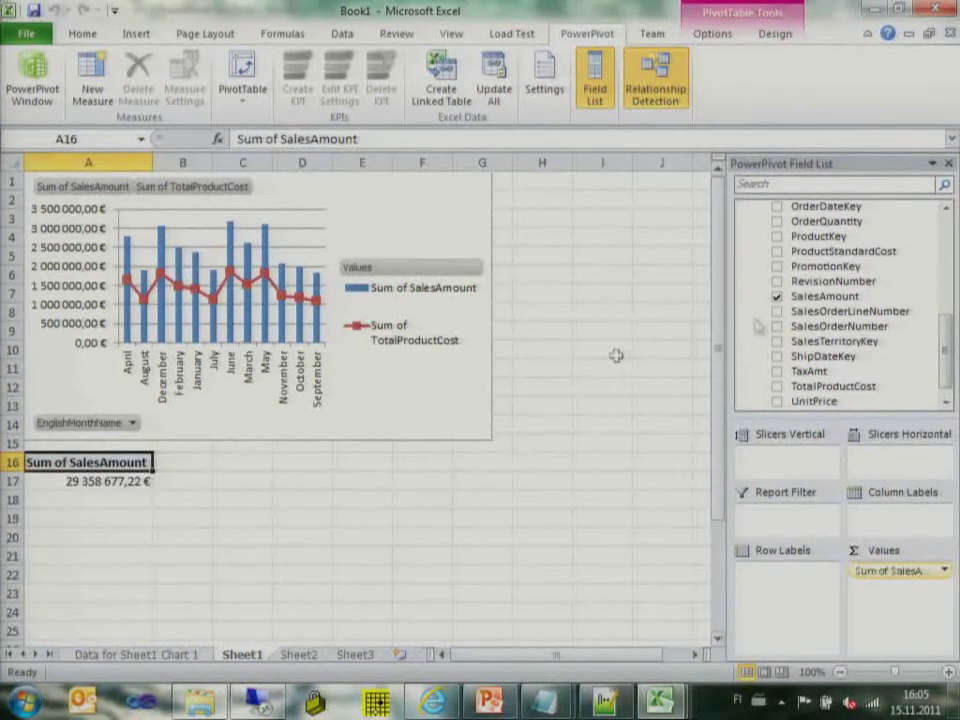
{"action": "left_click_drag", "start_coordinate": [950, 340], "coordinate": [946, 285]}
{"action": "left_click", "coordinate": [743, 281]}
{"action": "left_click_drag", "start_coordinate": [817, 236], "coordinate": [789, 577]}
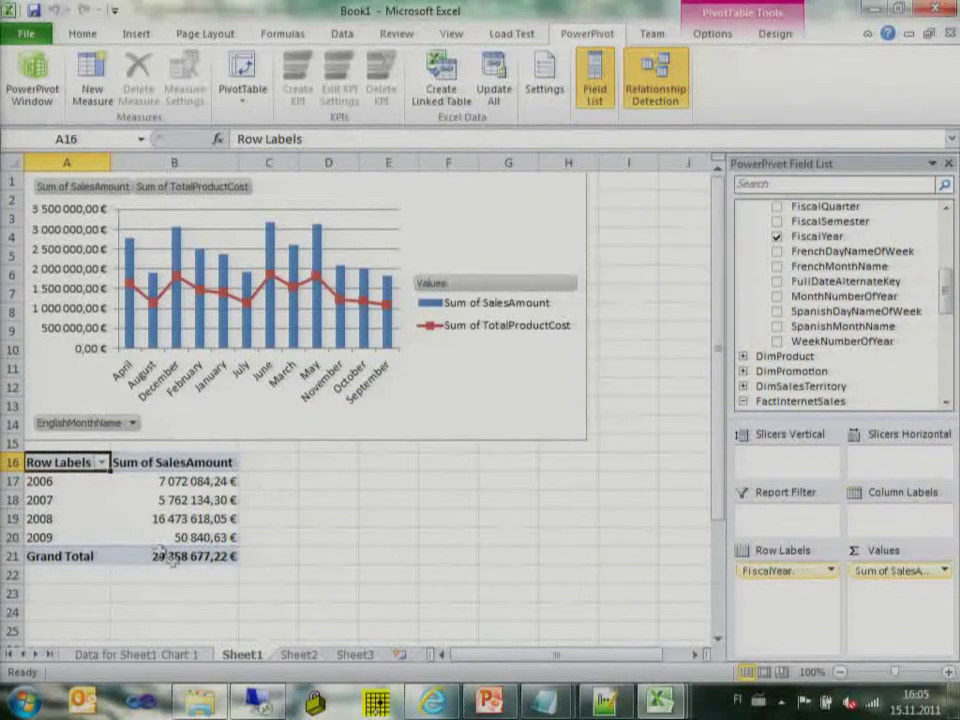
- Apply the Red-White-Blue color scale to the PivotTable's SalesAmount cell for 2007
{"action": "left_click", "coordinate": [183, 500]}
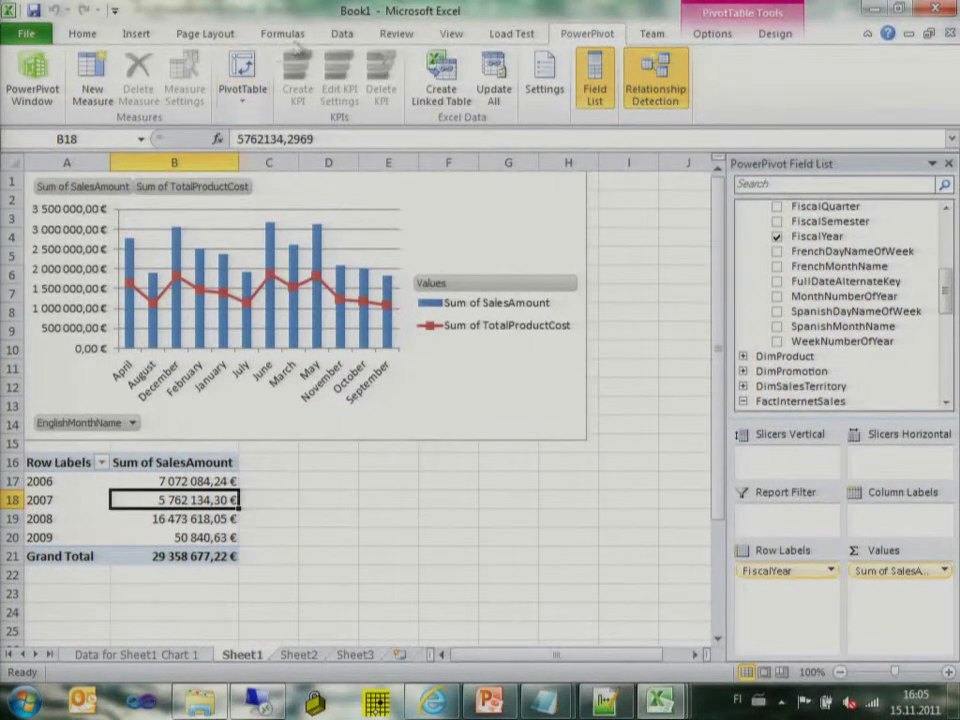
{"action": "left_click", "coordinate": [72, 33]}
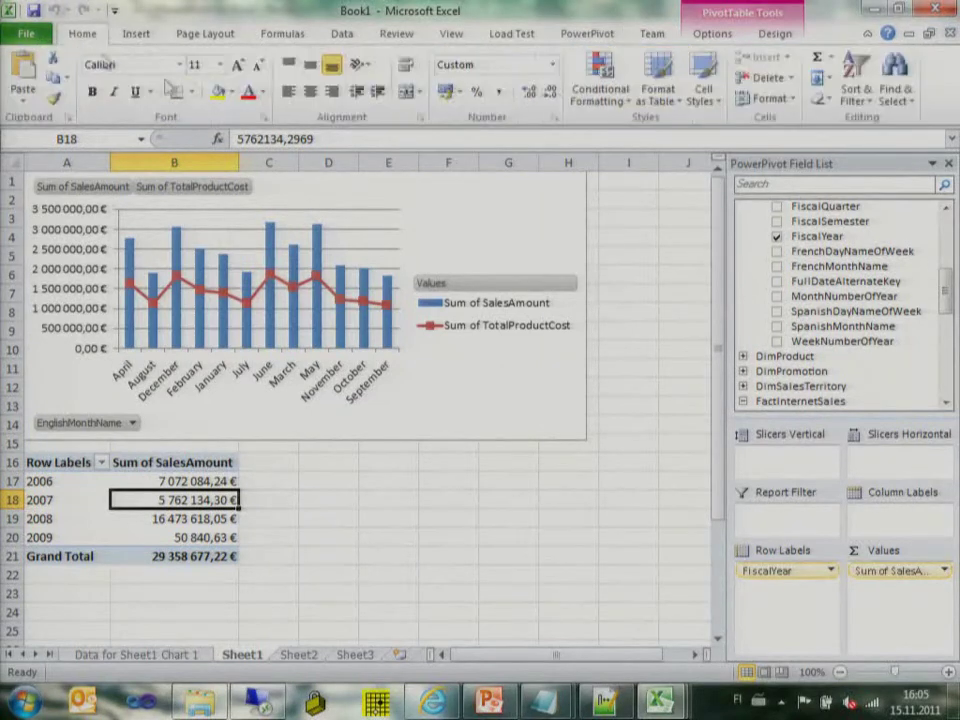
{"action": "left_click", "coordinate": [605, 92]}
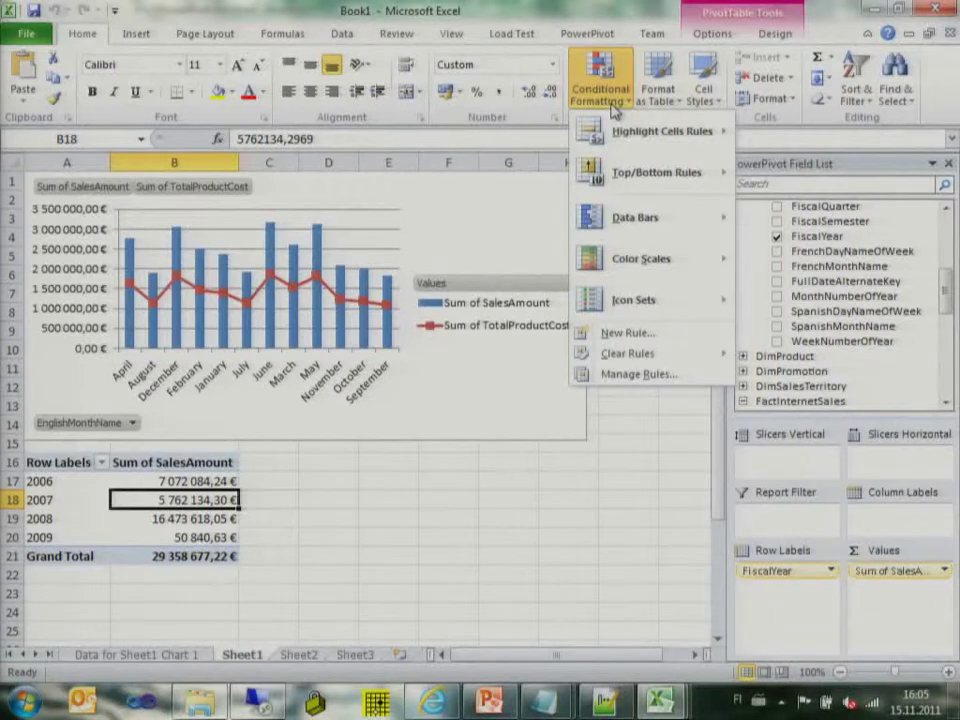
{"action": "mouse_move", "coordinate": [675, 231]}
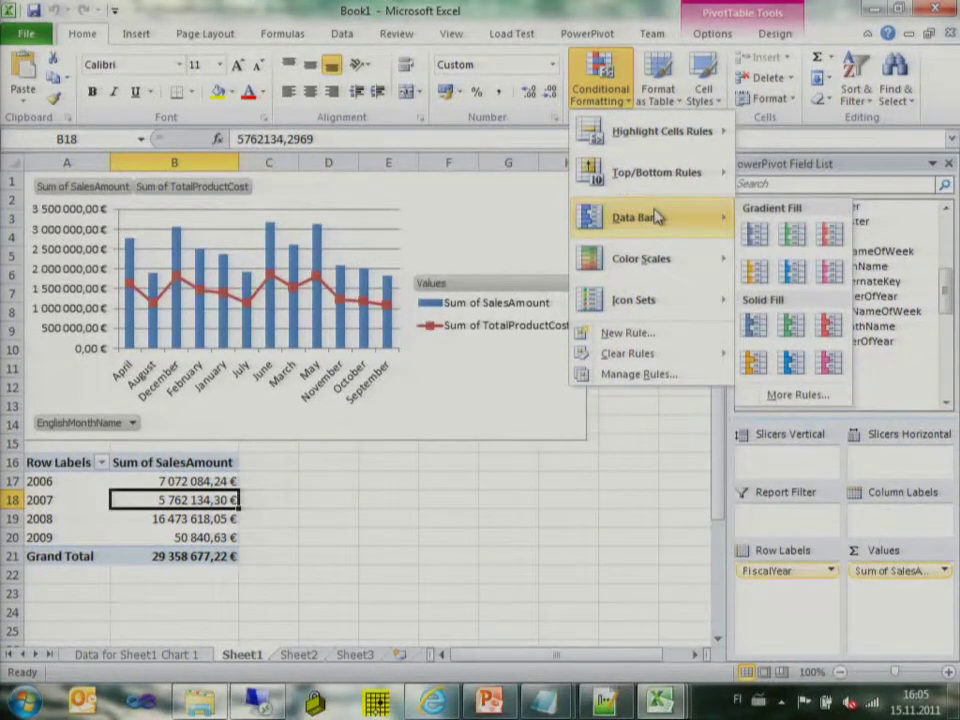
{"action": "mouse_move", "coordinate": [645, 260]}
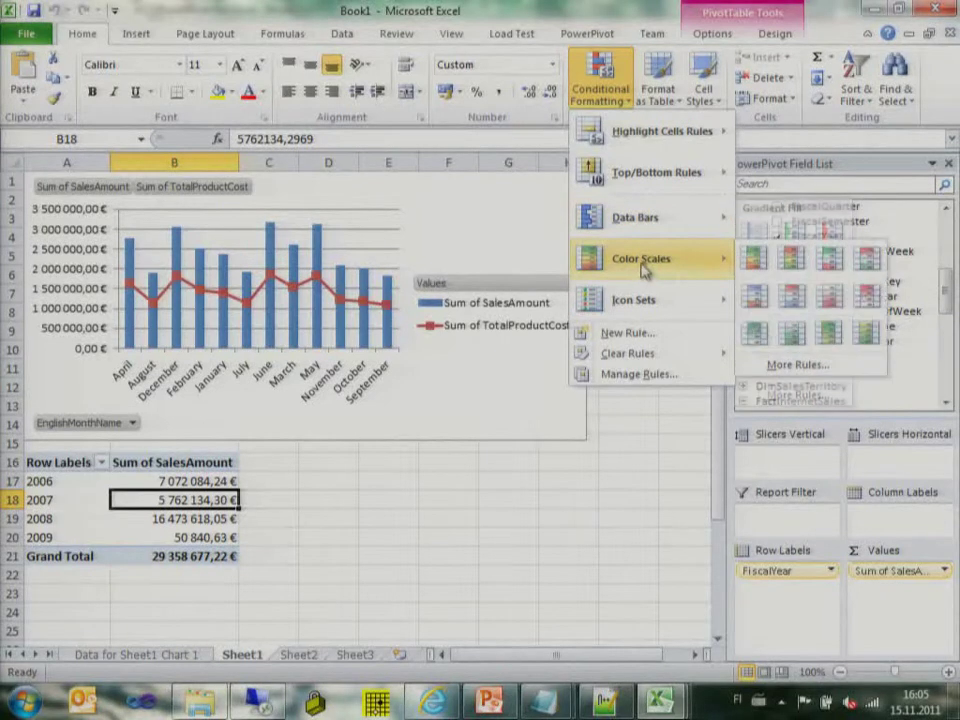
{"action": "left_click", "coordinate": [803, 300]}
{"action": "left_click", "coordinate": [311, 512]}
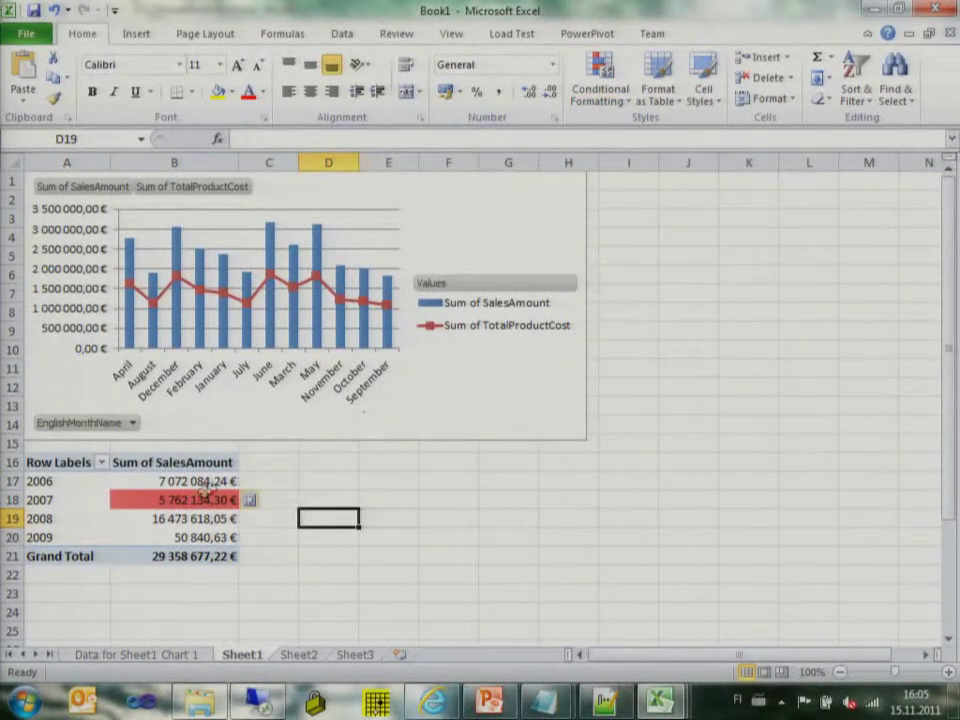
- Extend the color scale rule to all cells showing "Sum of SalesAmount" values for "FiscalYear"
{"action": "left_click", "coordinate": [265, 502]}
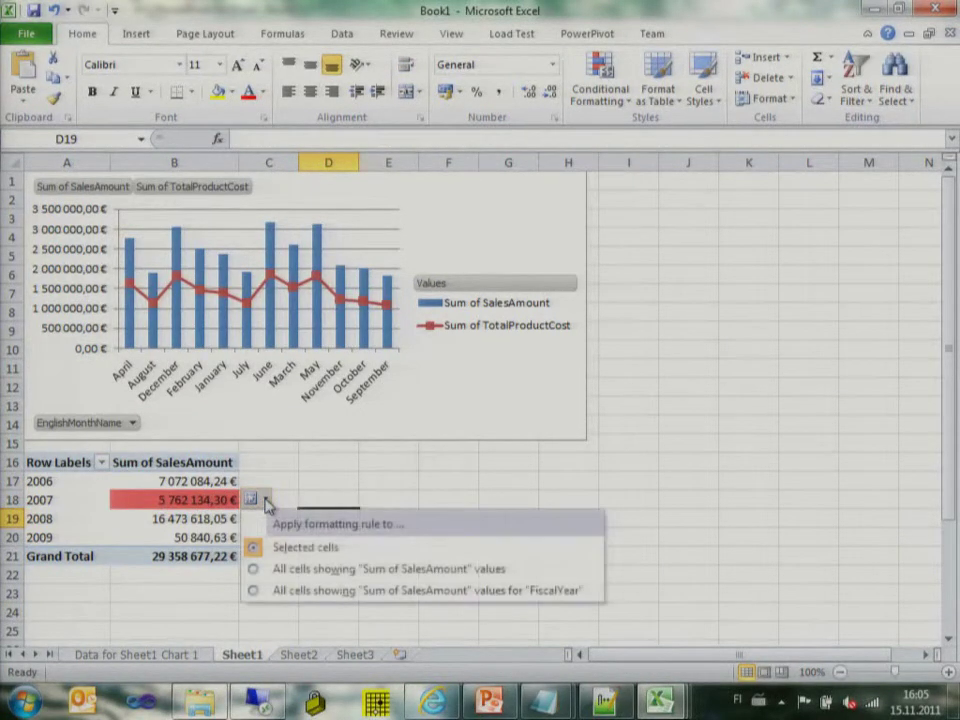
{"action": "left_click", "coordinate": [262, 590]}
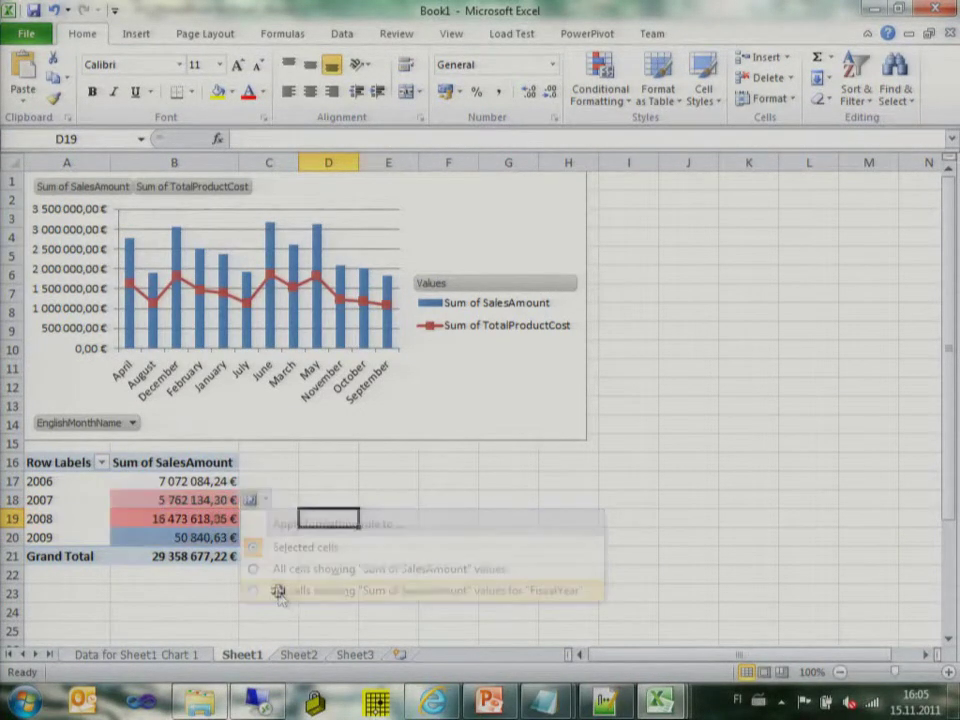
{"action": "left_click", "coordinate": [190, 538]}
{"action": "left_click", "coordinate": [198, 517]}
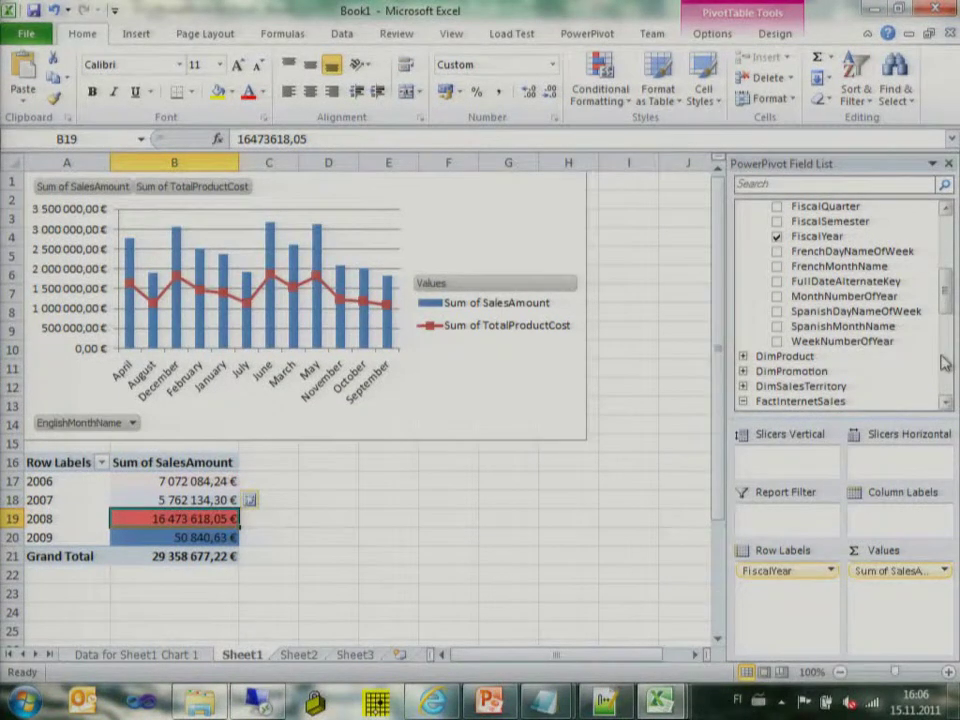
- Add FiscalQuarter from DimDate to the PivotTable's row labels below FiscalYear
{"action": "mouse_move", "coordinate": [944, 290]}
{"action": "left_mouse_down"}
{"action": "mouse_move", "coordinate": [940, 240]}
{"action": "mouse_move", "coordinate": [944, 275]}
{"action": "left_mouse_up"}
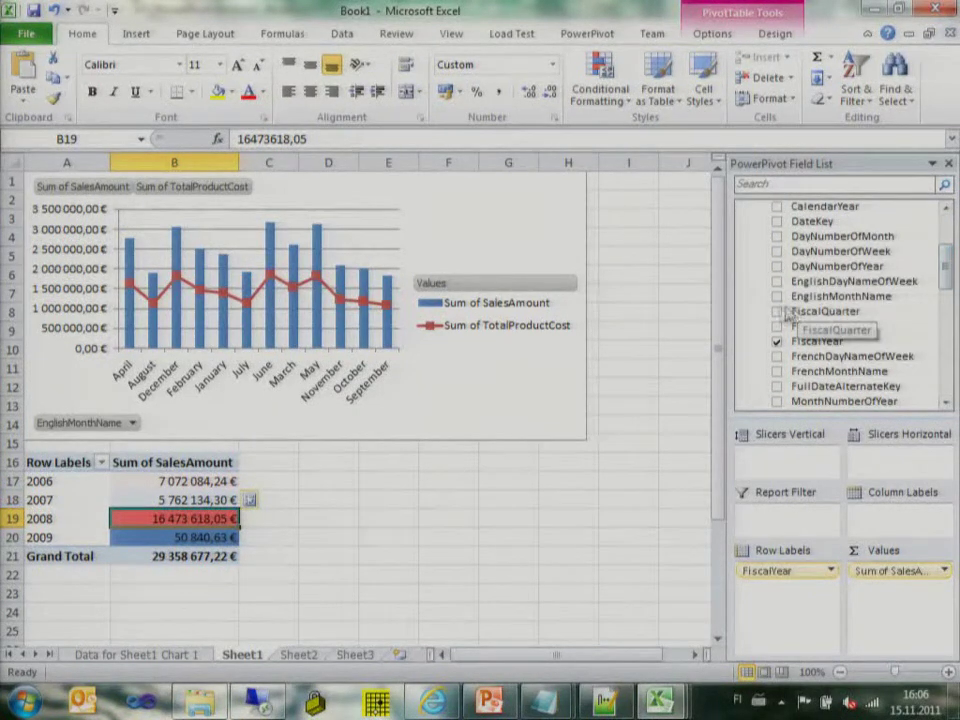
{"action": "left_click_drag", "start_coordinate": [800, 318], "coordinate": [765, 592]}
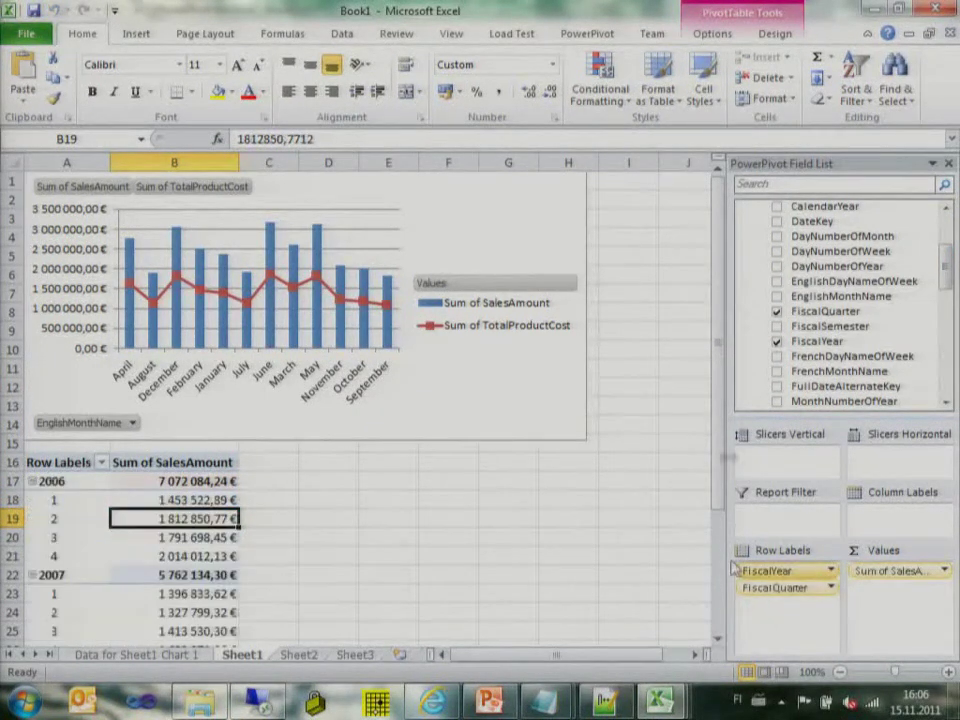
{"action": "left_click_drag", "start_coordinate": [720, 366], "coordinate": [714, 520]}
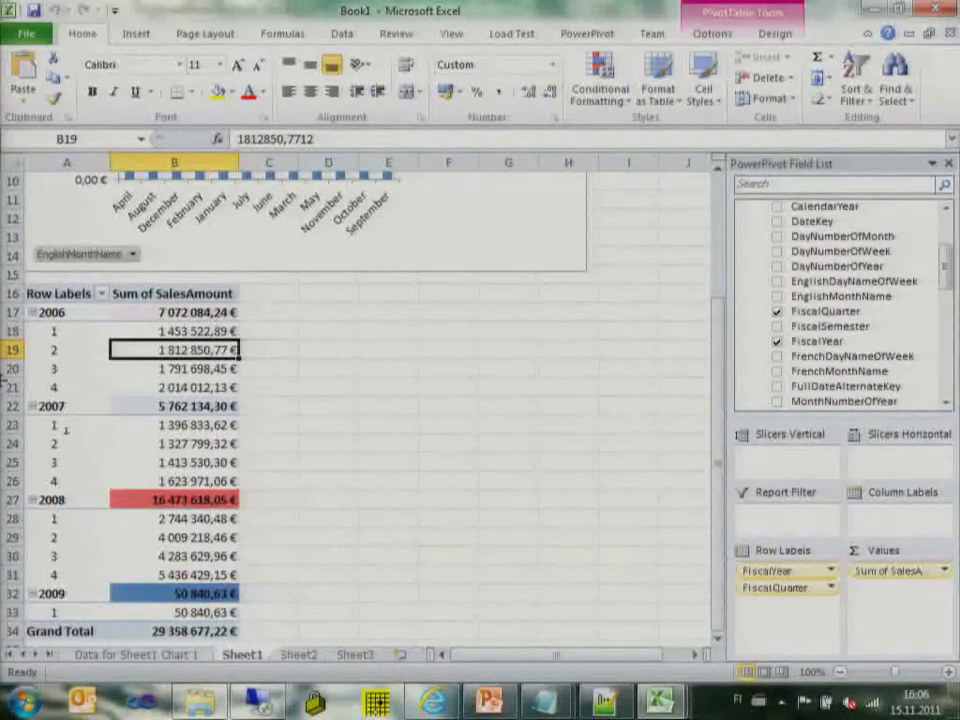
{"action": "left_click", "coordinate": [205, 514]}
{"action": "left_click", "coordinate": [200, 500]}
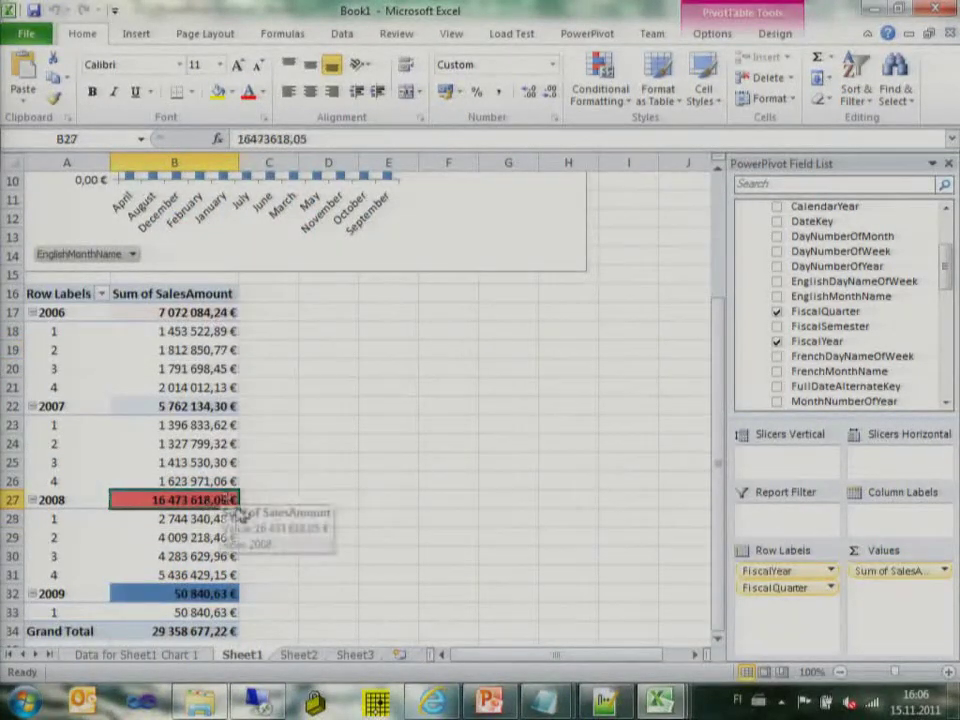
- Apply the Blue-White-Red color scale to the SalesAmount cell for quarter 2 of 2007
{"action": "left_click", "coordinate": [225, 443]}
{"action": "scroll", "coordinate": [220, 470], "scroll_direction": "down", "scroll_amount": 1}
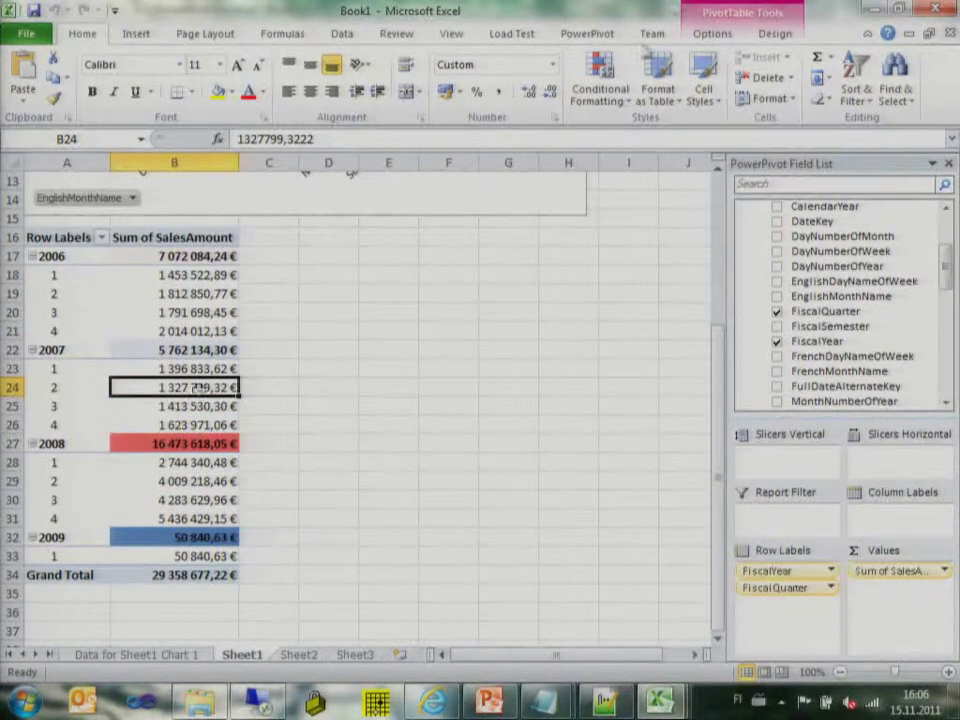
{"action": "left_click", "coordinate": [600, 88]}
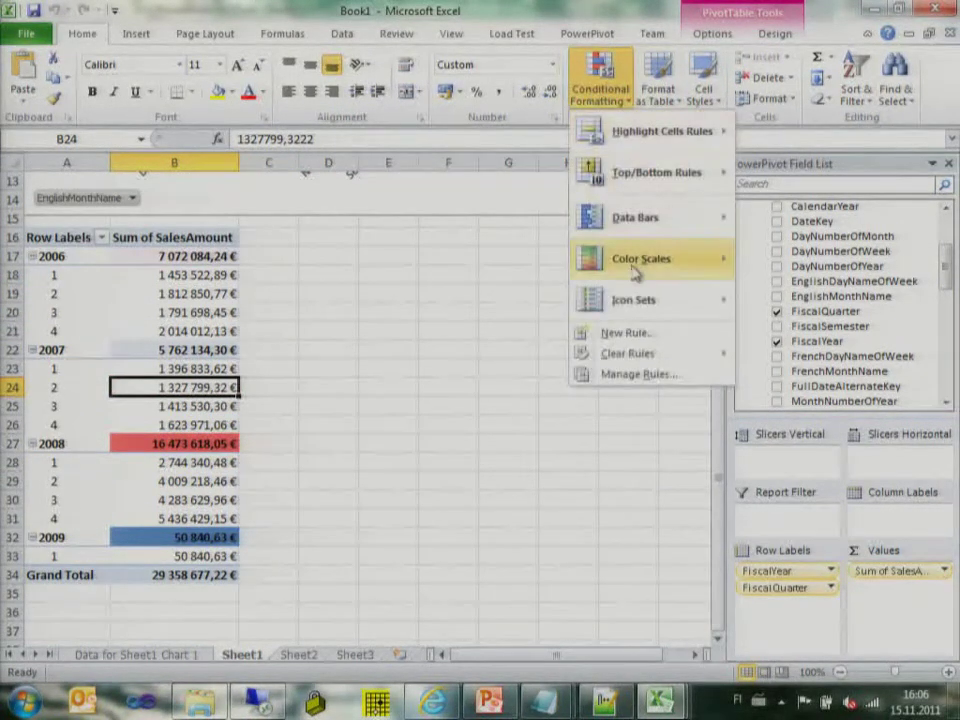
{"action": "mouse_move", "coordinate": [636, 270]}
{"action": "left_click", "coordinate": [755, 298]}
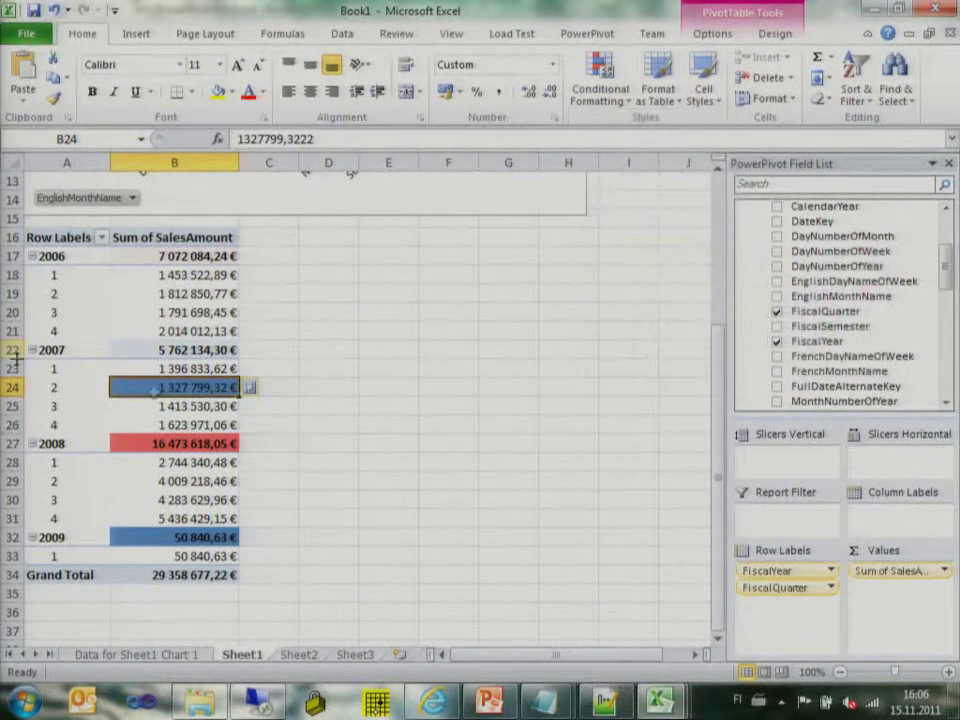
- Extend the quarter's color scale rule to all cells showing "Sum of SalesAmount" values for "FiscalQuarter"
{"action": "left_click", "coordinate": [255, 388]}
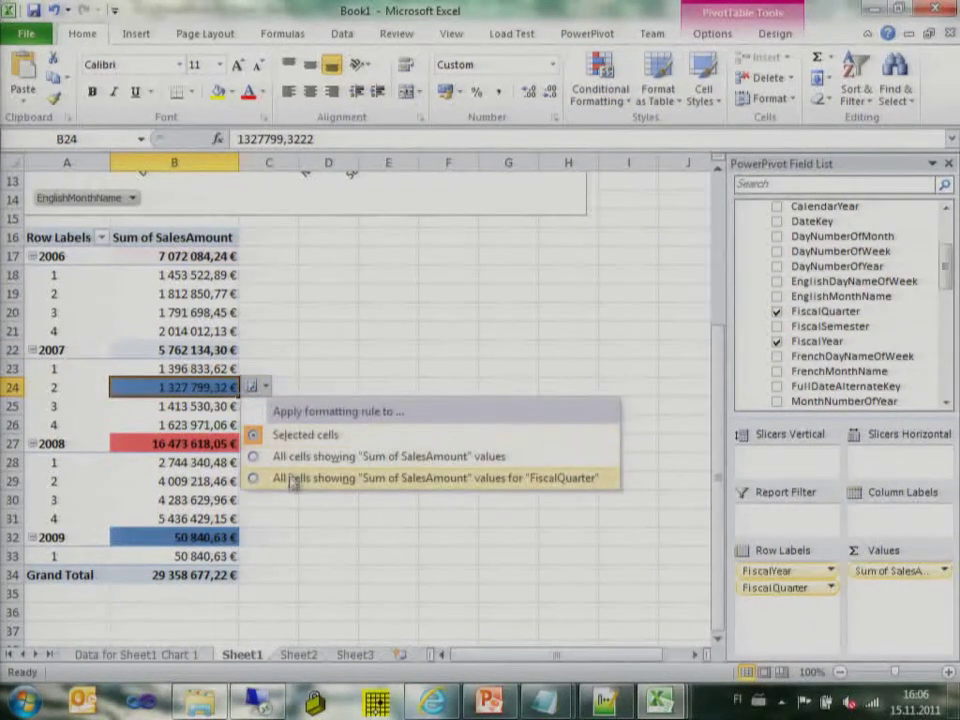
{"action": "left_click", "coordinate": [288, 538]}
{"action": "scroll", "coordinate": [282, 425], "scroll_direction": "down", "scroll_amount": 1}
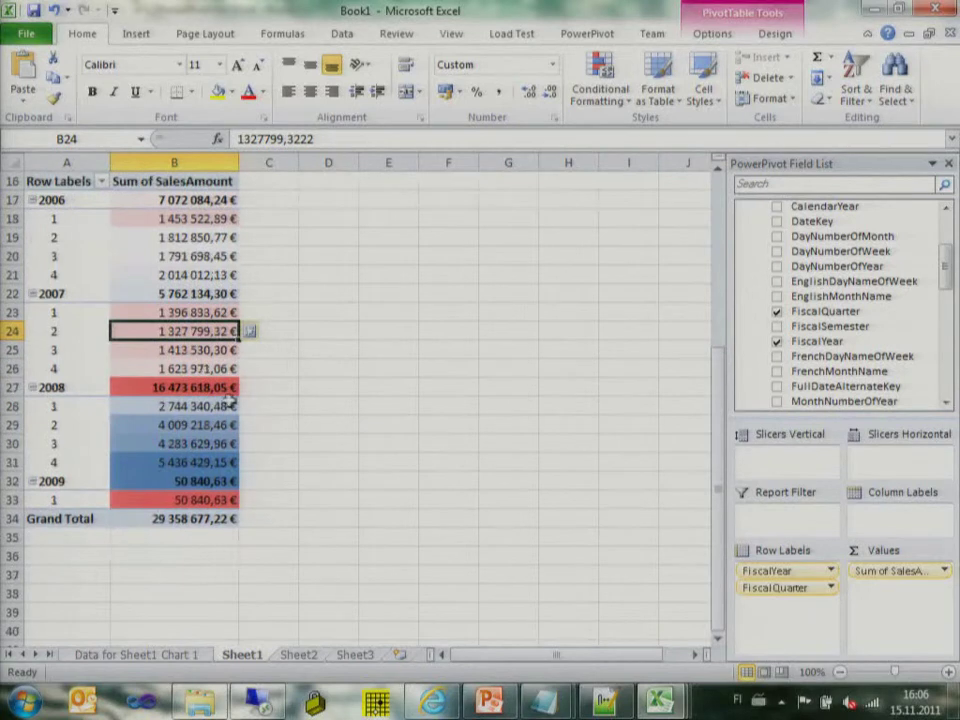
- Move FiscalQuarter from the PivotTable's row labels to its column labels
{"action": "scroll", "coordinate": [229, 397], "scroll_direction": "up", "scroll_amount": 2}
{"action": "scroll", "coordinate": [218, 397], "scroll_direction": "down", "scroll_amount": 1}
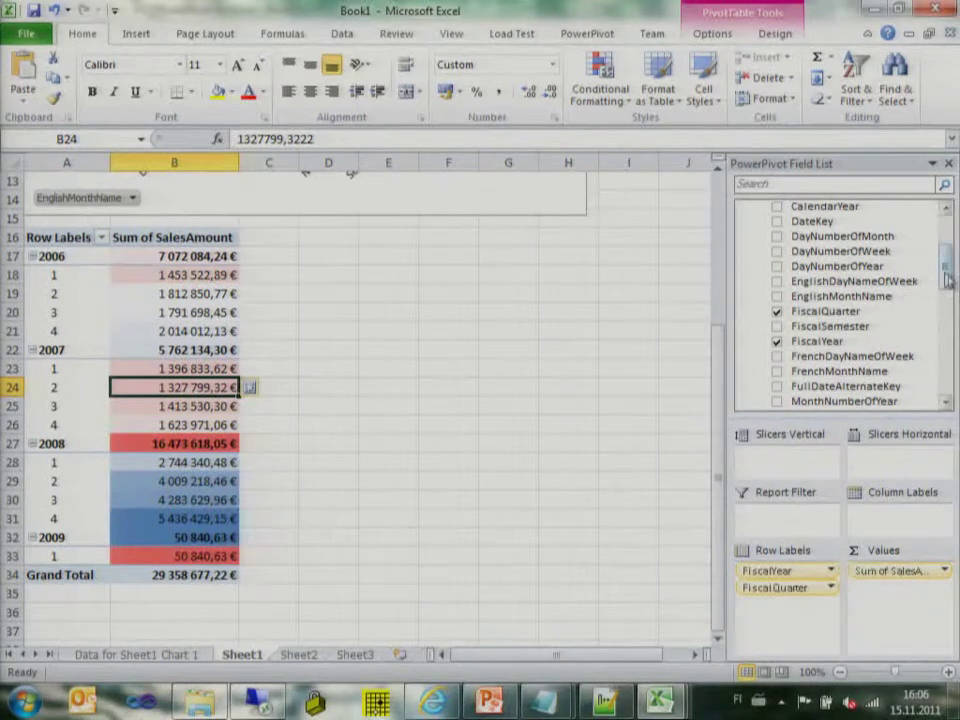
{"action": "scroll", "coordinate": [948, 280], "scroll_direction": "up", "scroll_amount": 2}
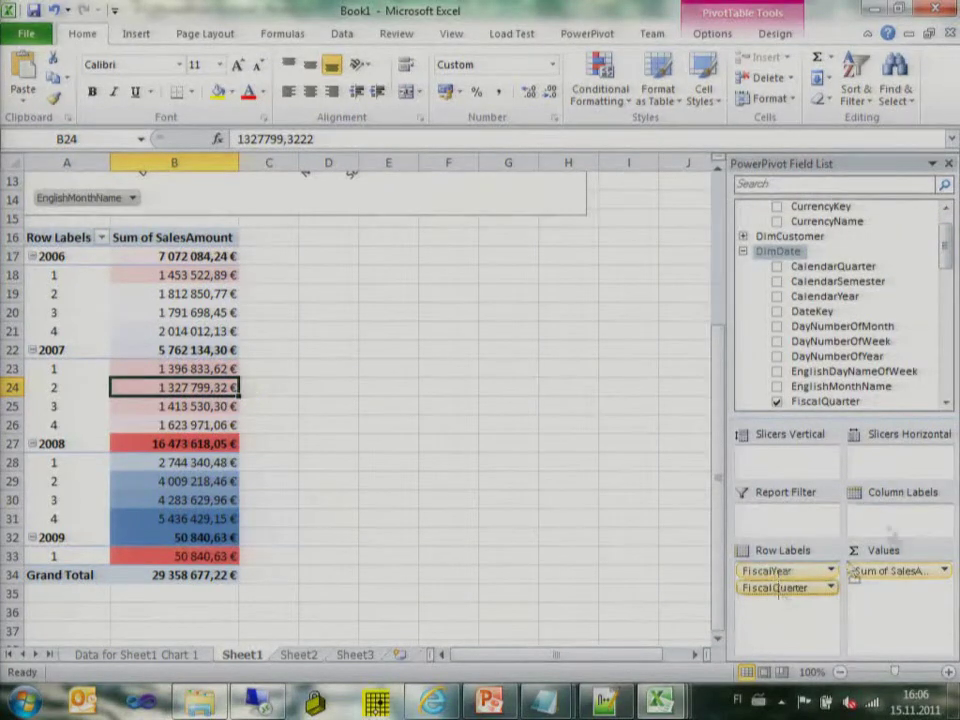
{"action": "left_click_drag", "start_coordinate": [778, 589], "coordinate": [890, 515]}
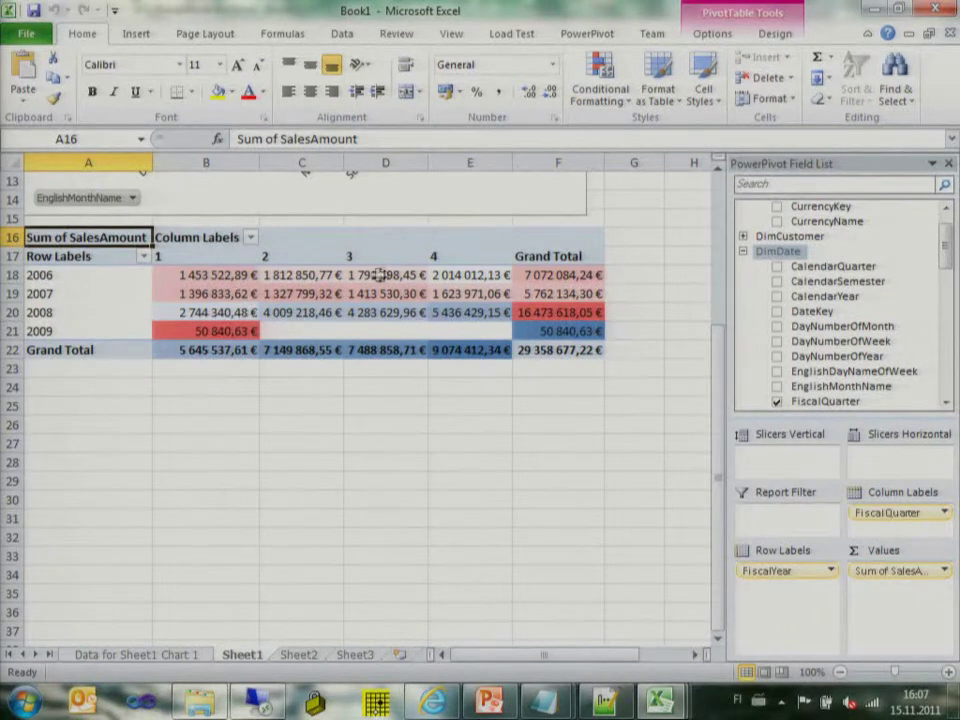
- Insert a line sparkline in cell G18 based on the 2006 quarterly sales in B18:E18
{"action": "left_click_drag", "start_coordinate": [210, 277], "coordinate": [480, 276]}
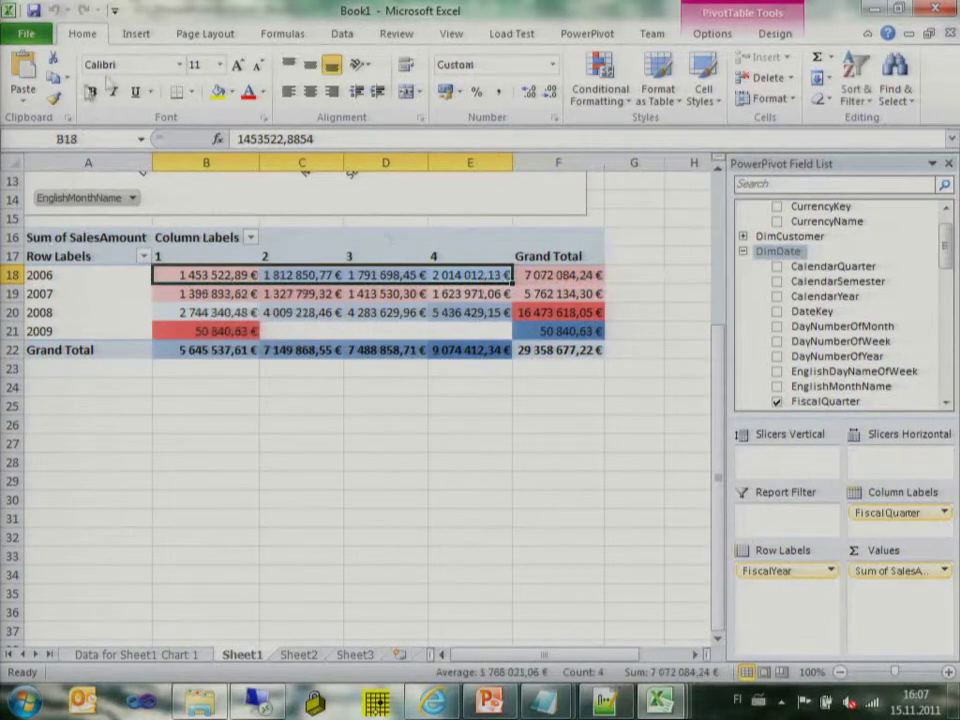
{"action": "left_click", "coordinate": [134, 36]}
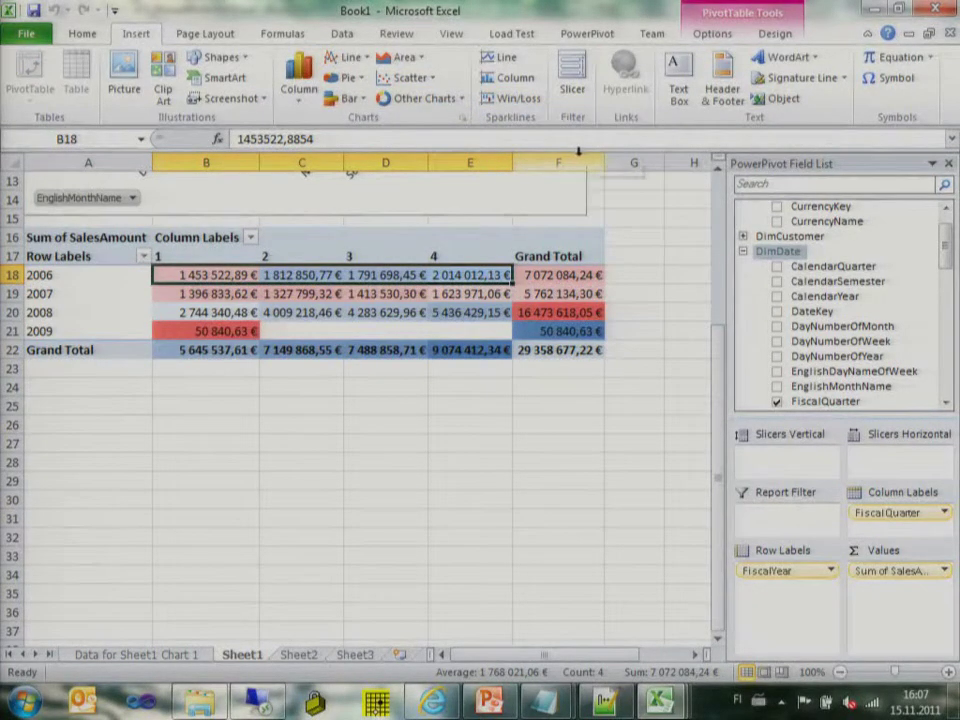
{"action": "left_click", "coordinate": [506, 60]}
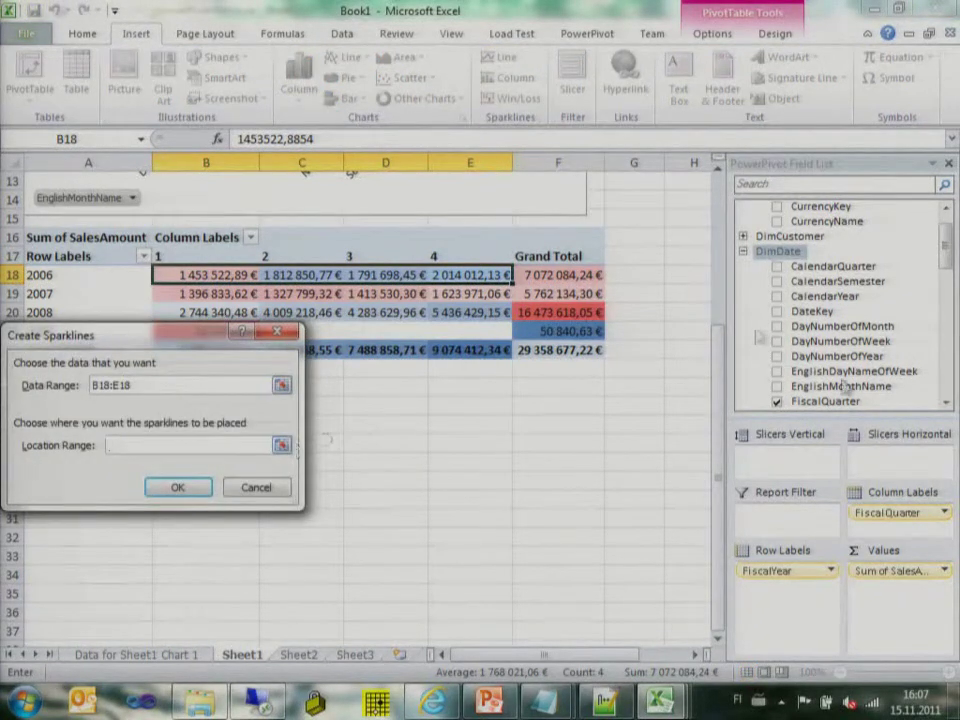
{"action": "left_click", "coordinate": [640, 274]}
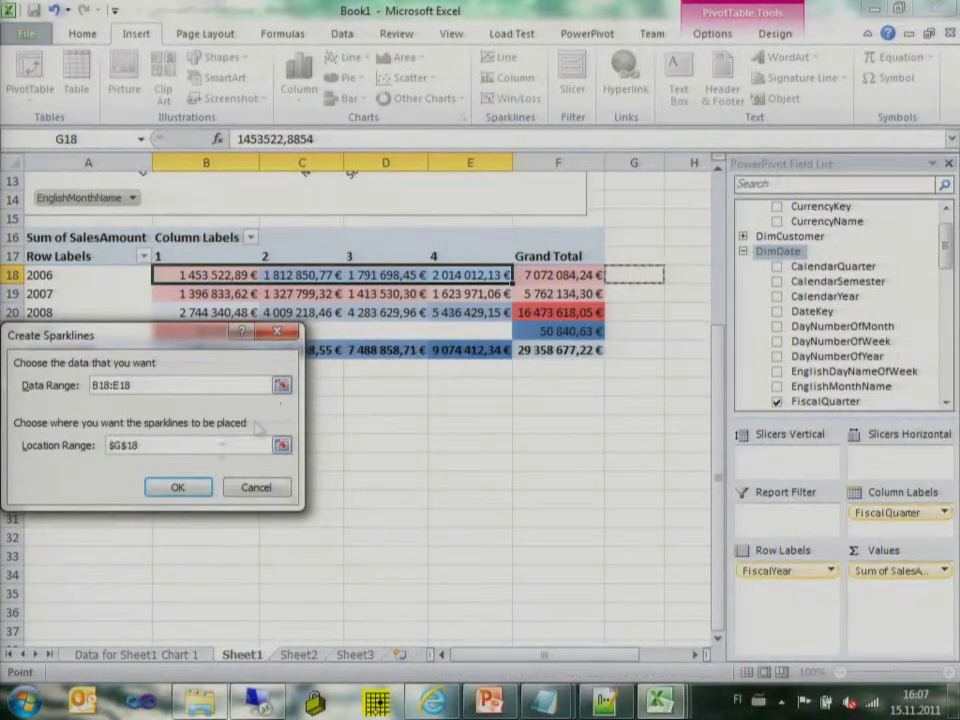
{"action": "left_click", "coordinate": [190, 486]}
- Fill the sparkline from G18 down to G21 for the remaining fiscal years
{"action": "left_click_drag", "start_coordinate": [664, 283], "coordinate": [664, 346]}
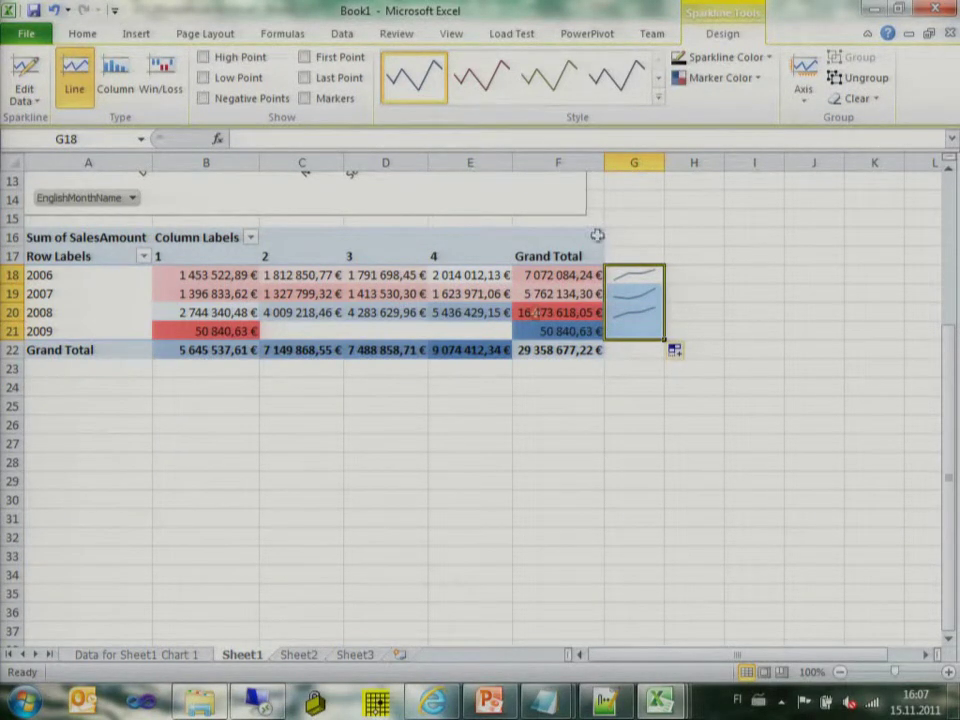
{"action": "mouse_move", "coordinate": [516, 349]}
{"action": "mouse_move", "coordinate": [590, 280]}
- Select the PivotChart and add ModelName from DimProduct as a vertical slicer
{"action": "scroll", "coordinate": [700, 452], "scroll_direction": "up", "scroll_amount": 4}
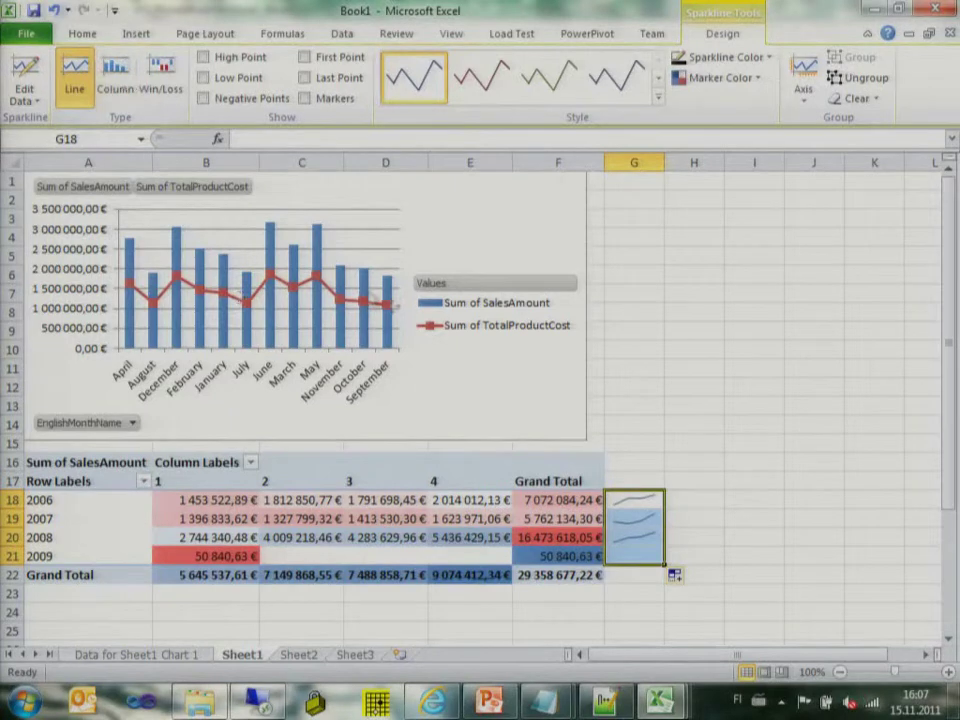
{"action": "left_click", "coordinate": [516, 366]}
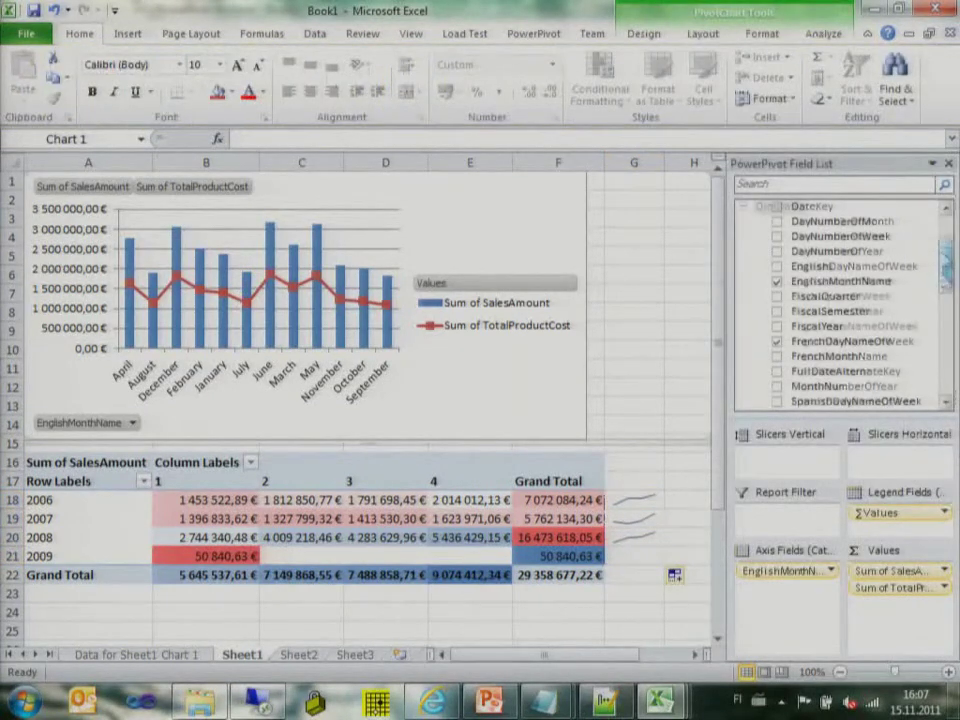
{"action": "scroll", "coordinate": [878, 254], "scroll_direction": "up", "scroll_amount": 3}
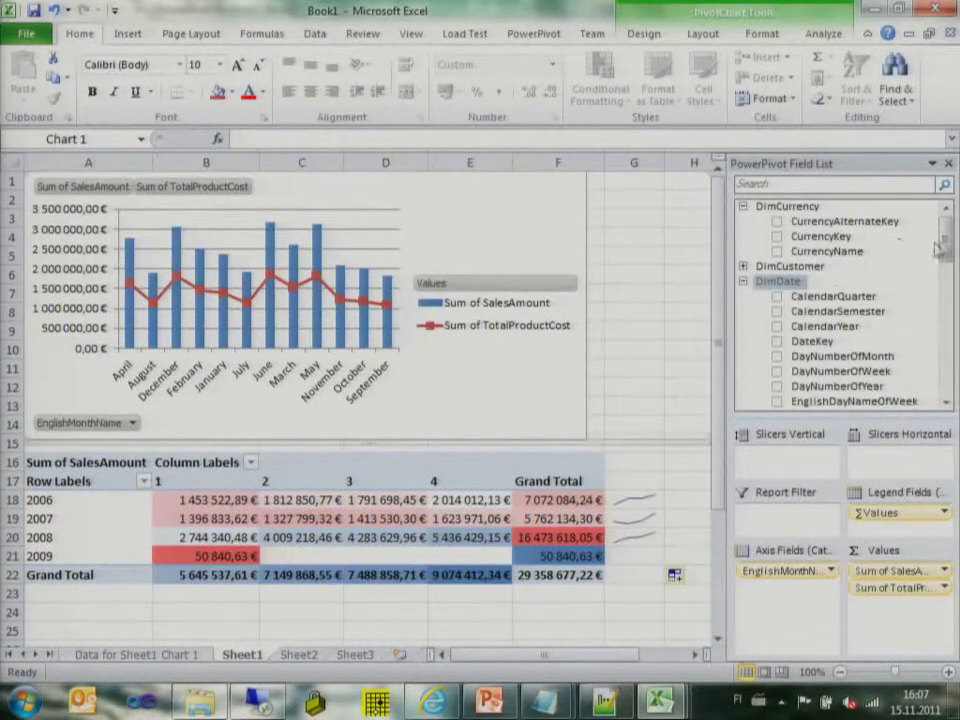
{"action": "scroll", "coordinate": [878, 254], "scroll_direction": "down", "scroll_amount": 2}
{"action": "left_click_drag", "start_coordinate": [846, 452], "coordinate": [846, 452]}
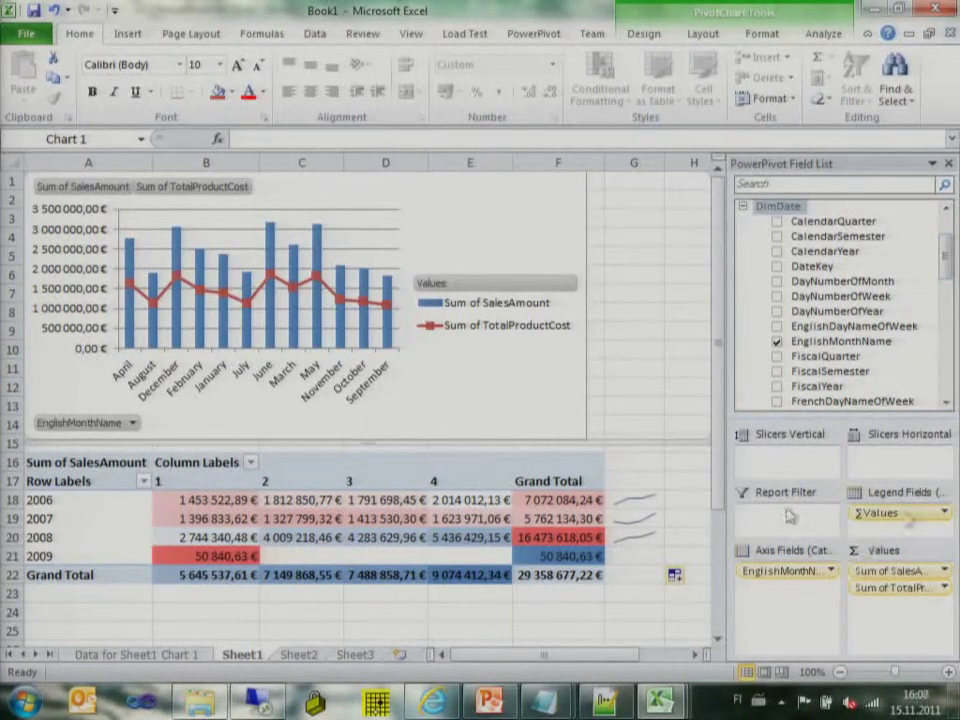
{"action": "left_click_drag", "start_coordinate": [940, 254], "coordinate": [943, 318]}
{"action": "left_click", "coordinate": [743, 251]}
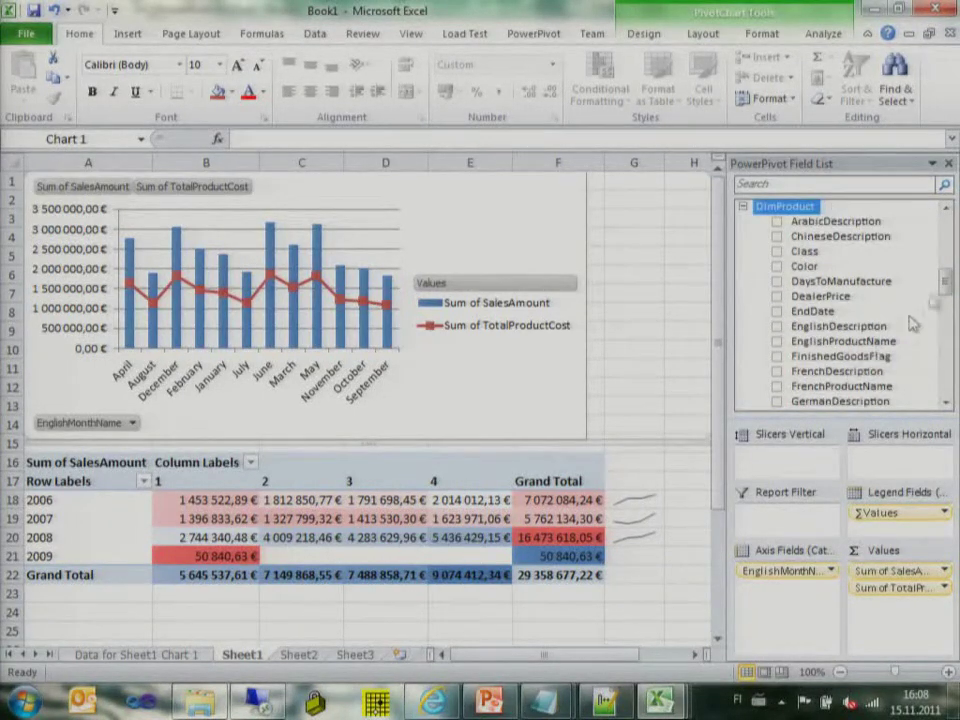
{"action": "left_click_drag", "start_coordinate": [945, 285], "coordinate": [945, 315]}
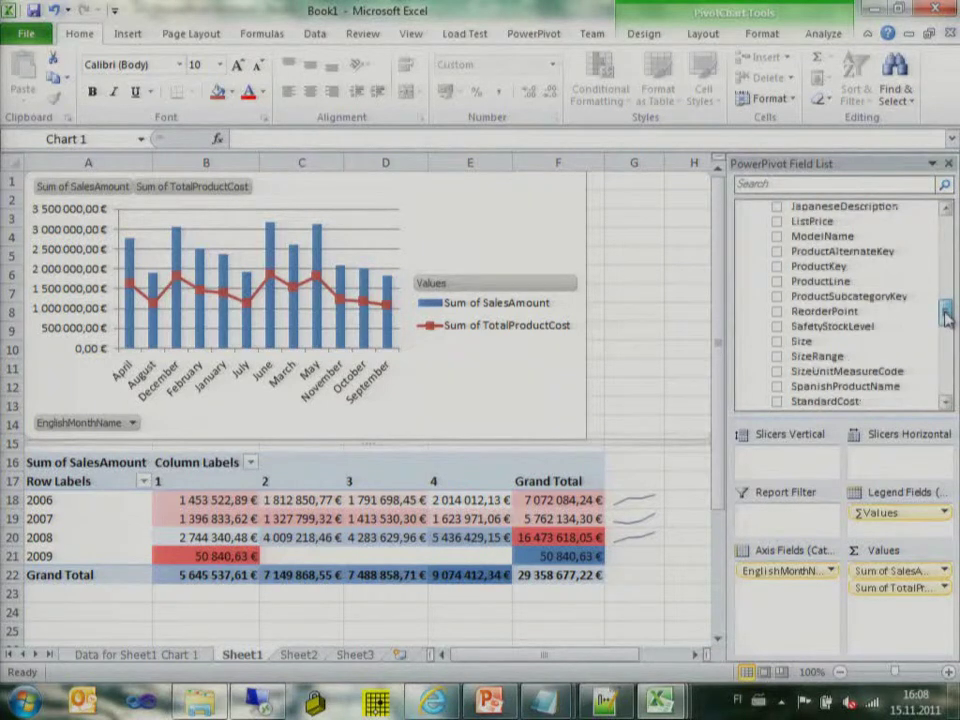
{"action": "left_click_drag", "start_coordinate": [850, 296], "coordinate": [712, 236]}
{"action": "mouse_move", "coordinate": [945, 315]}
{"action": "left_mouse_down"}
{"action": "mouse_move", "coordinate": [950, 338]}
{"action": "mouse_move", "coordinate": [945, 284]}
{"action": "mouse_move", "coordinate": [945, 304]}
{"action": "left_mouse_up"}
{"action": "left_click_drag", "start_coordinate": [805, 341], "coordinate": [790, 460]}
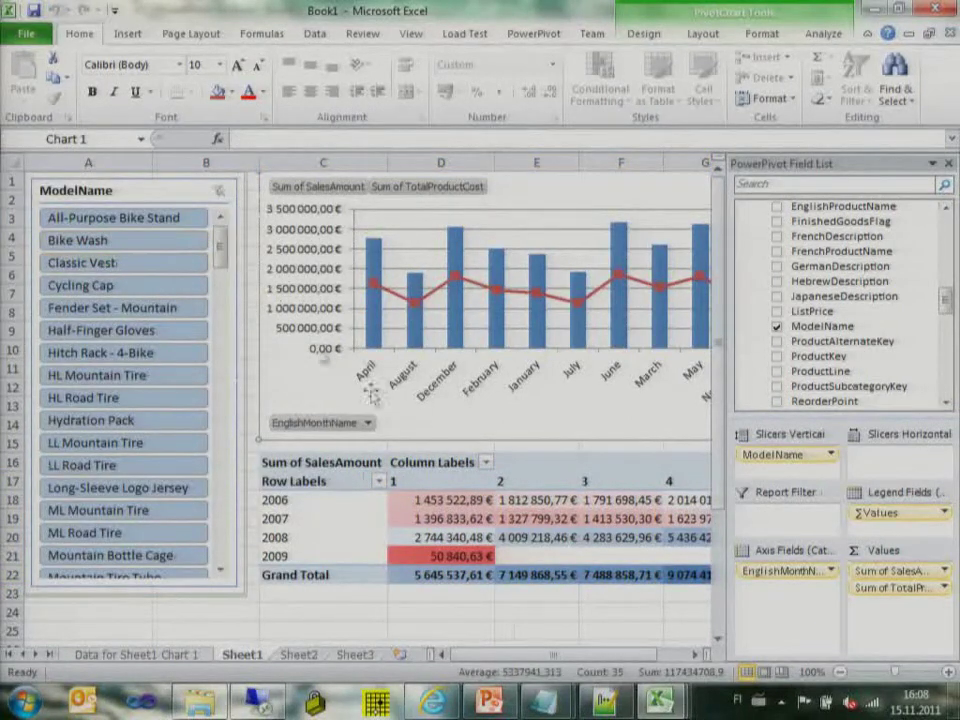
- Filter the report with the ModelName slicer to All-Purpose Bike Stand, Bike Wash and Classic Vest
{"action": "left_click", "coordinate": [130, 219]}
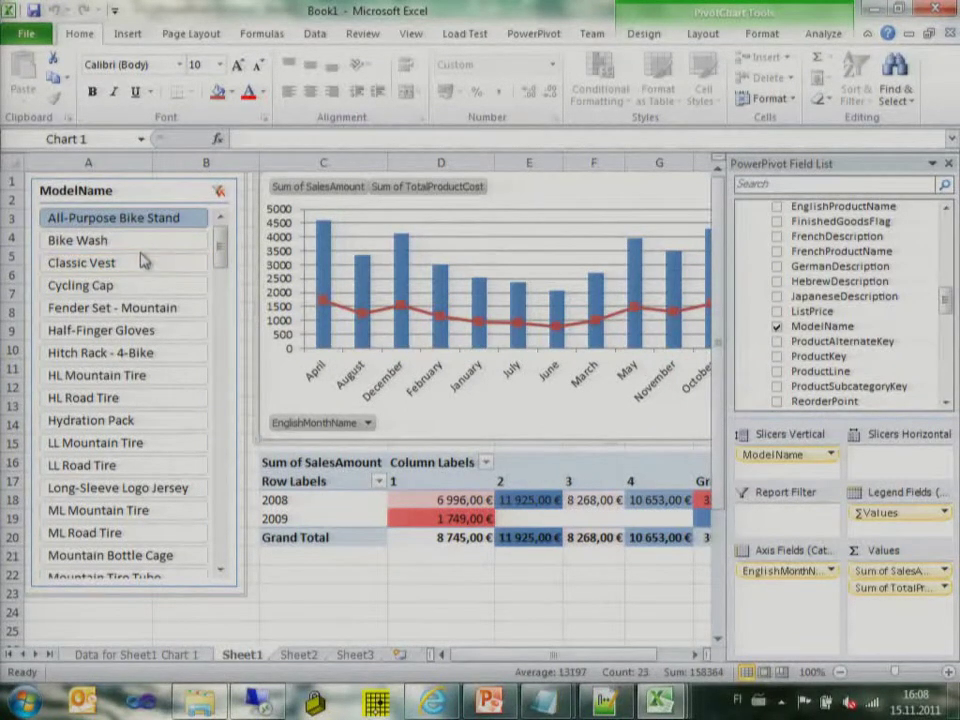
{"action": "left_click", "coordinate": [141, 244], "text": "ctrl"}
{"action": "left_click", "coordinate": [143, 262], "text": "ctrl"}
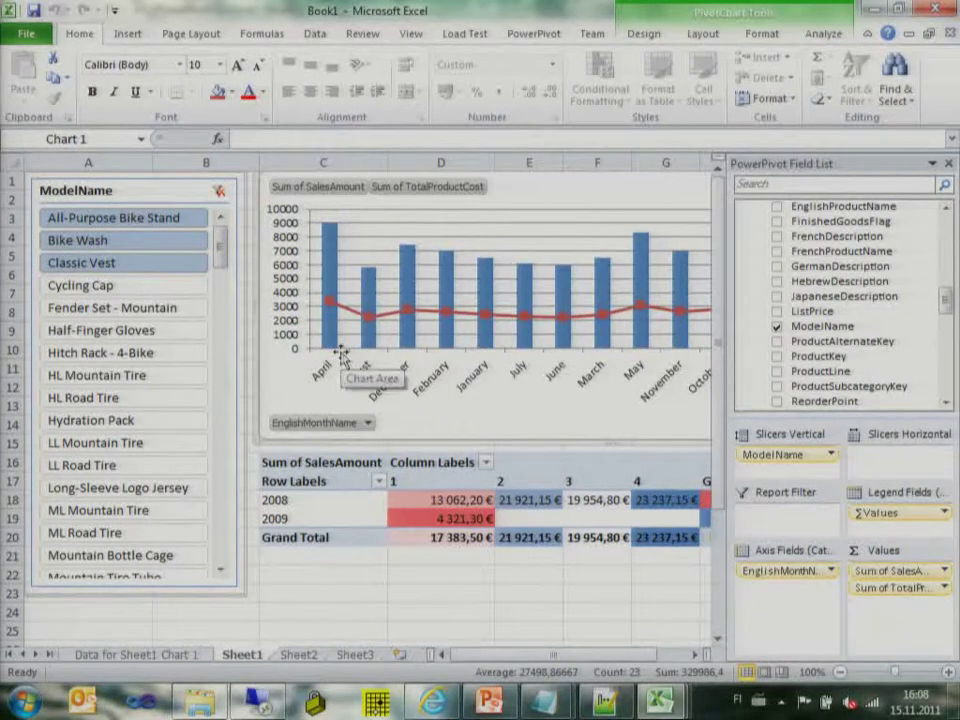
- Switch to the PowerPivot window and create a new PivotTable on a new worksheet
{"action": "mouse_move", "coordinate": [333, 350]}
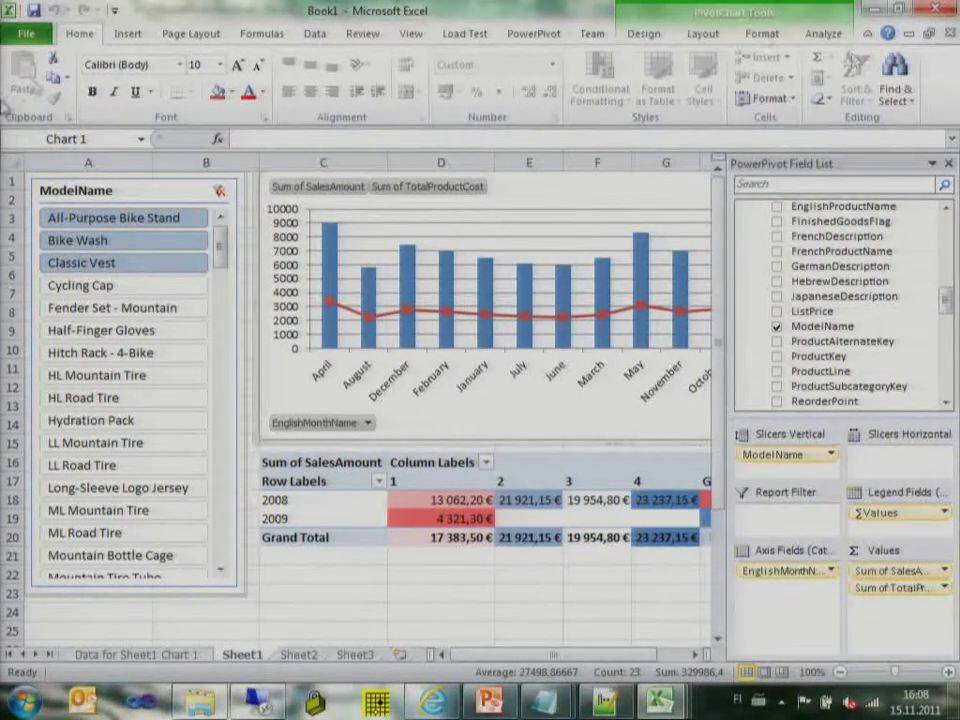
{"action": "mouse_move", "coordinate": [660, 700]}
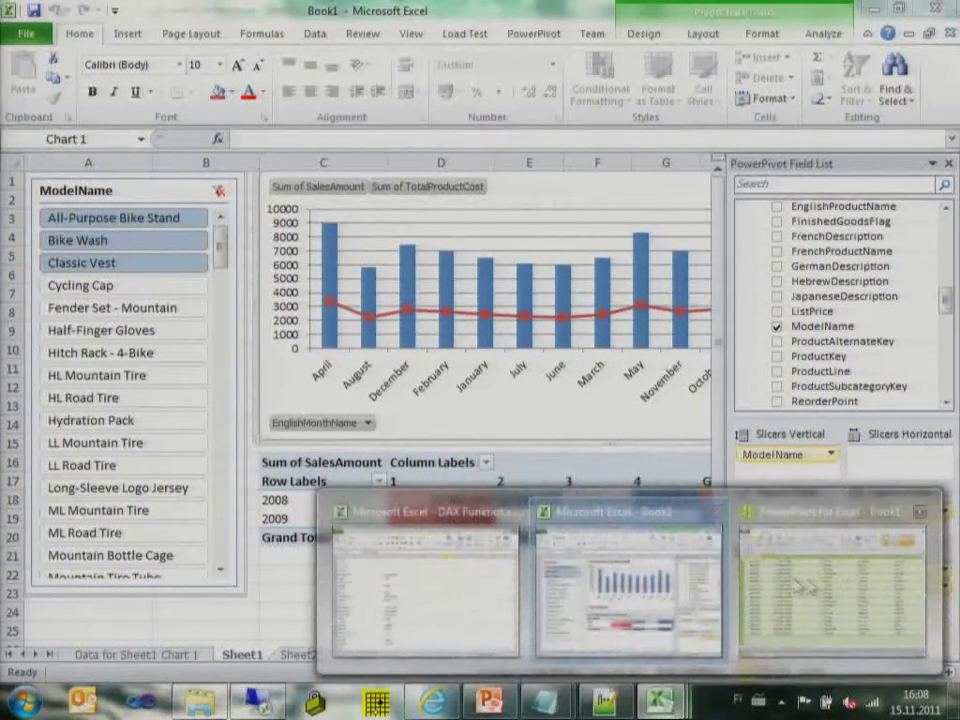
{"action": "left_click", "coordinate": [800, 588]}
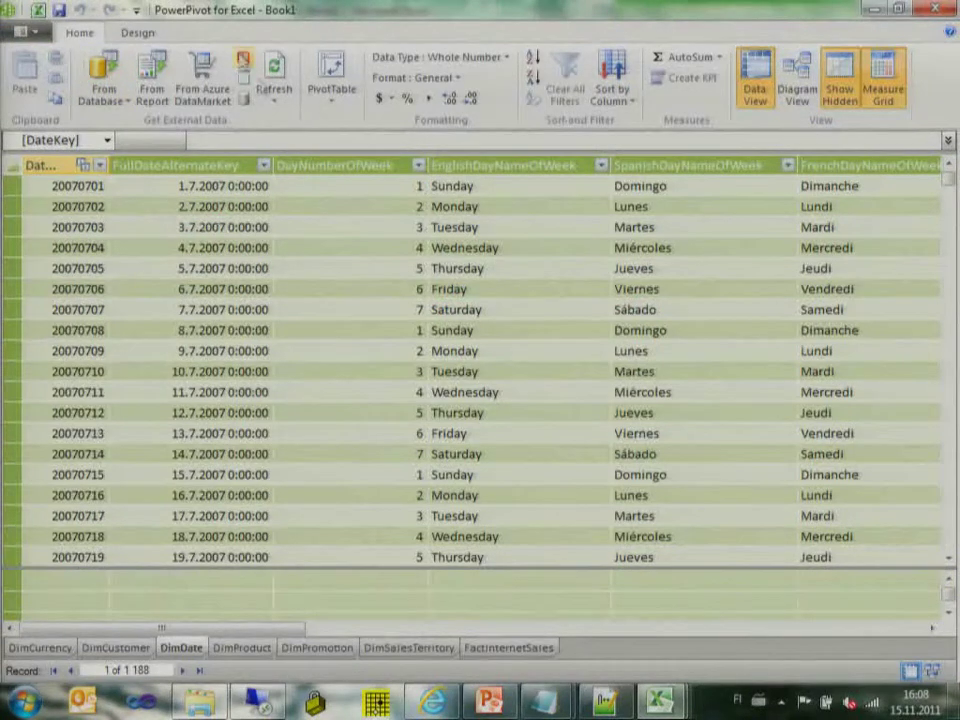
{"action": "left_click", "coordinate": [330, 88]}
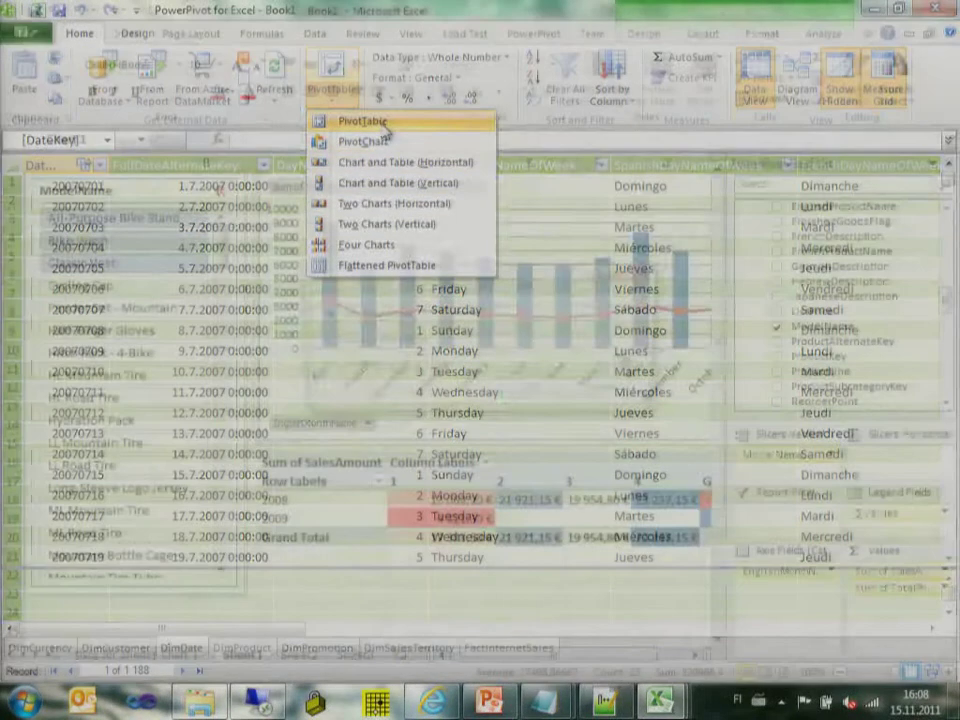
{"action": "left_click", "coordinate": [380, 124]}
{"action": "left_click", "coordinate": [534, 393]}
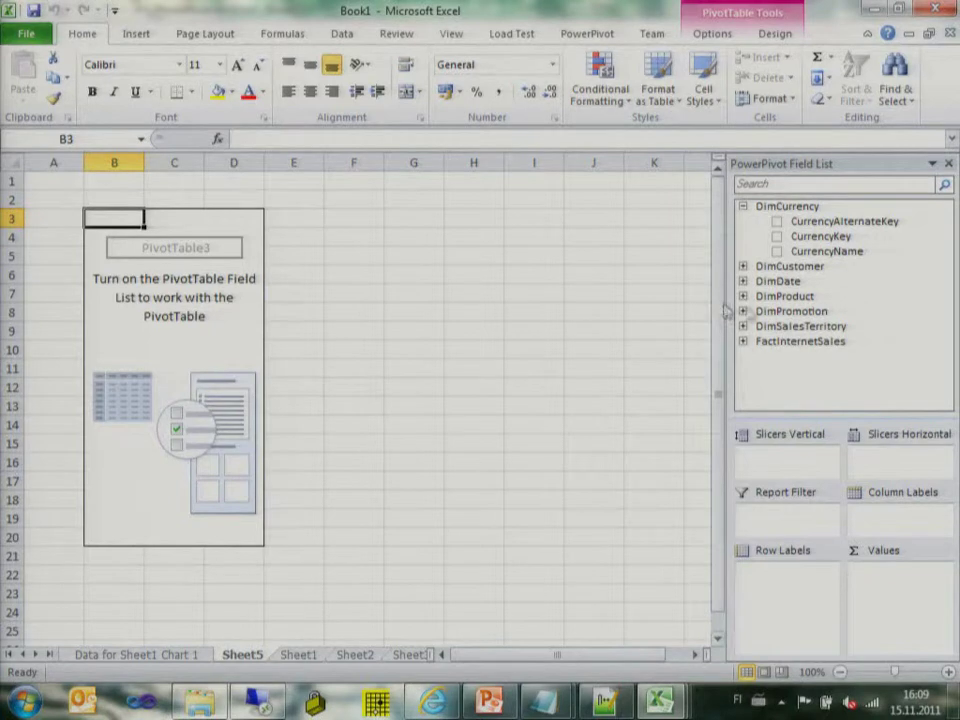
- Examine the FactInternetSales fields and the PivotTable's option and design commands for a way to create a calculated measure
{"action": "left_click", "coordinate": [744, 344]}
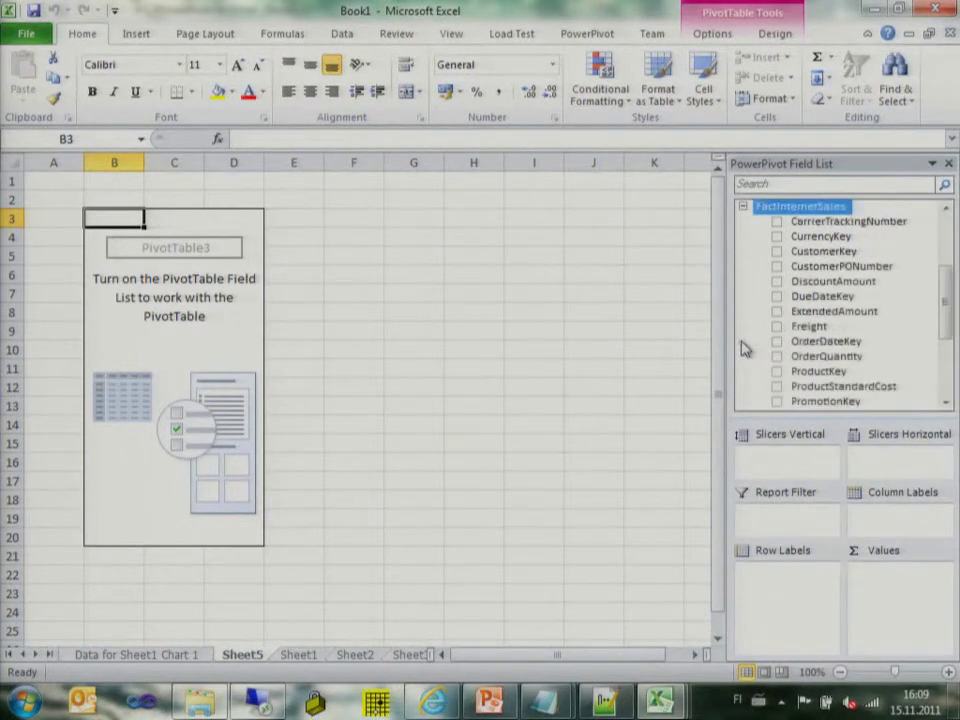
{"action": "left_click_drag", "start_coordinate": [949, 300], "coordinate": [950, 365]}
{"action": "left_click_drag", "start_coordinate": [818, 388], "coordinate": [810, 362]}
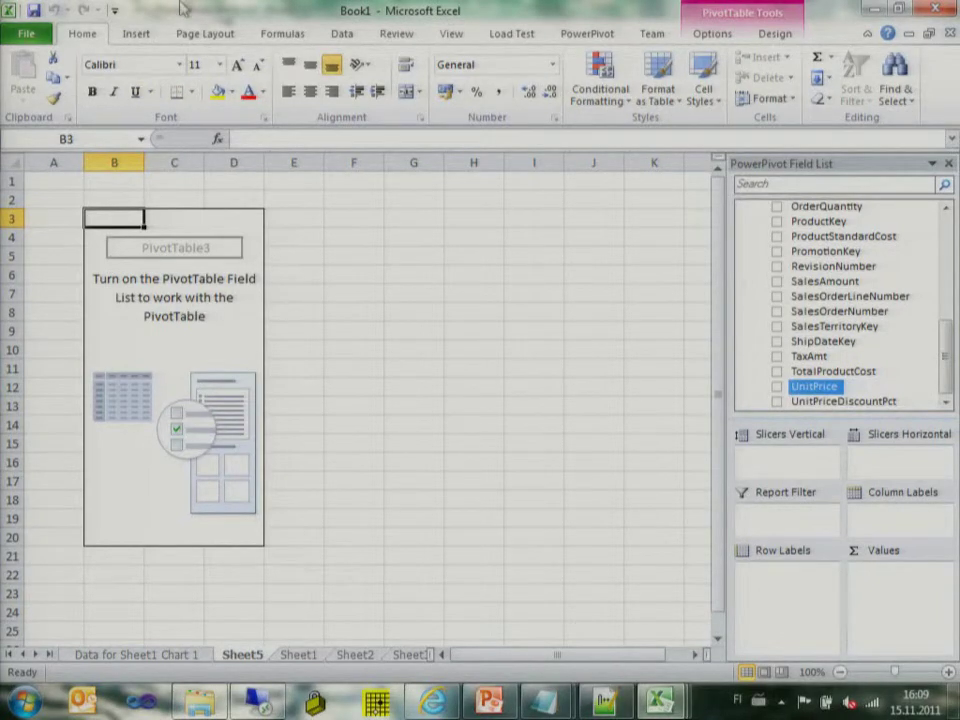
{"action": "left_click", "coordinate": [714, 35]}
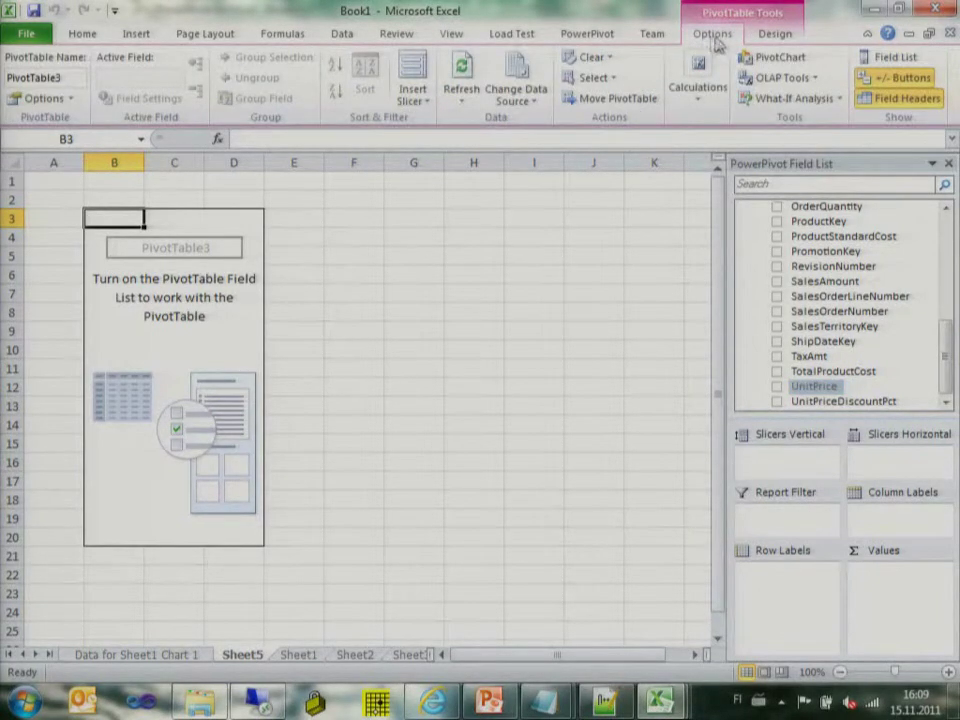
{"action": "left_click", "coordinate": [772, 34]}
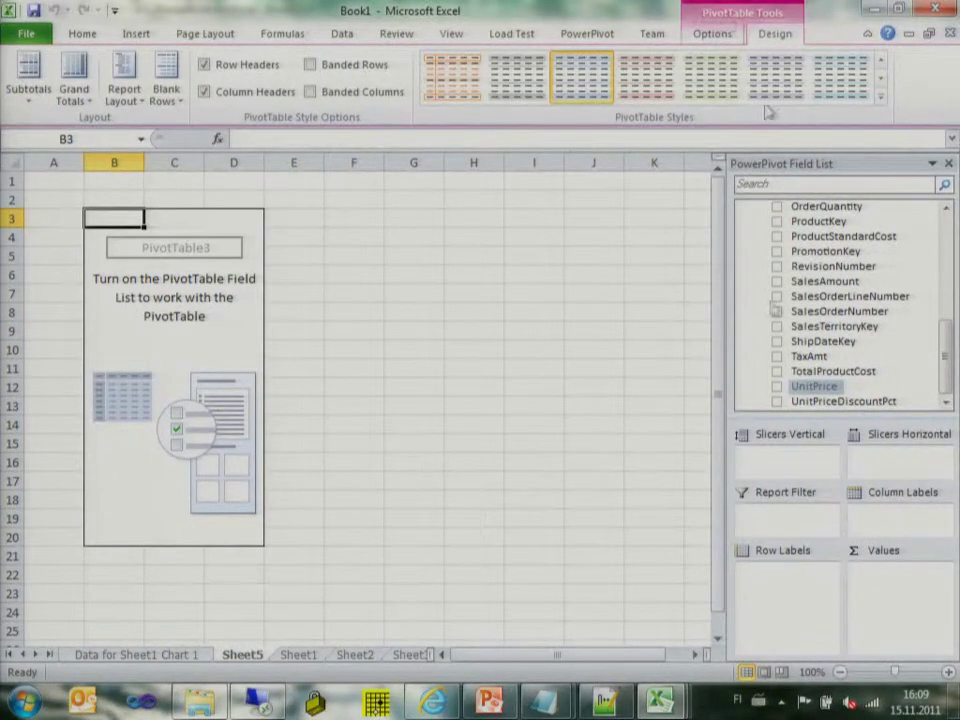
{"action": "left_click", "coordinate": [240, 308]}
{"action": "left_click", "coordinate": [712, 34]}
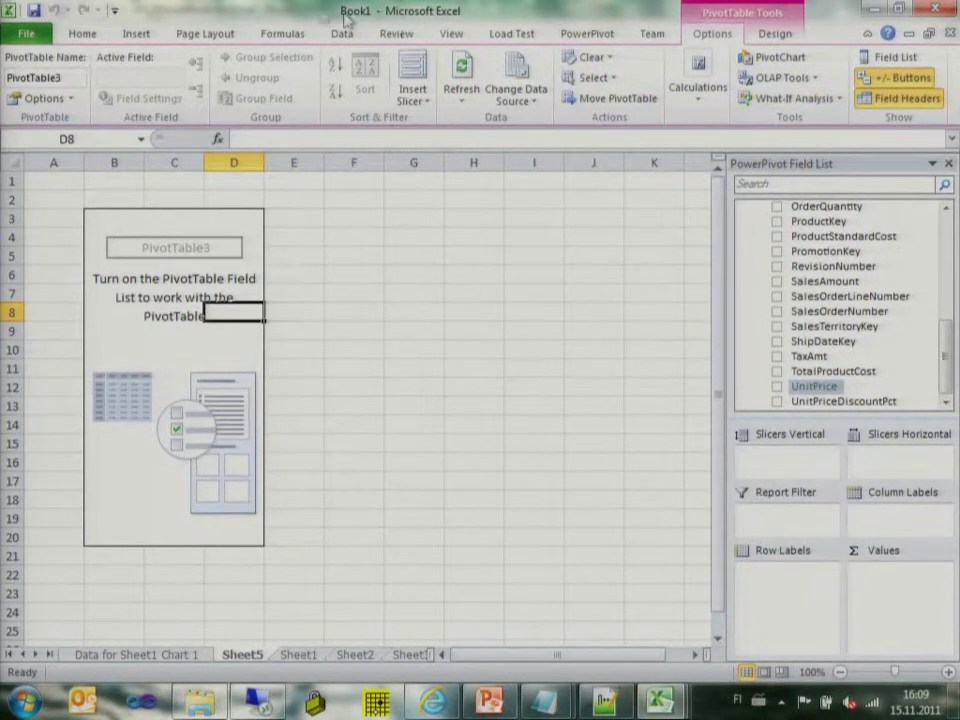
{"action": "double_click", "coordinate": [313, 12]}
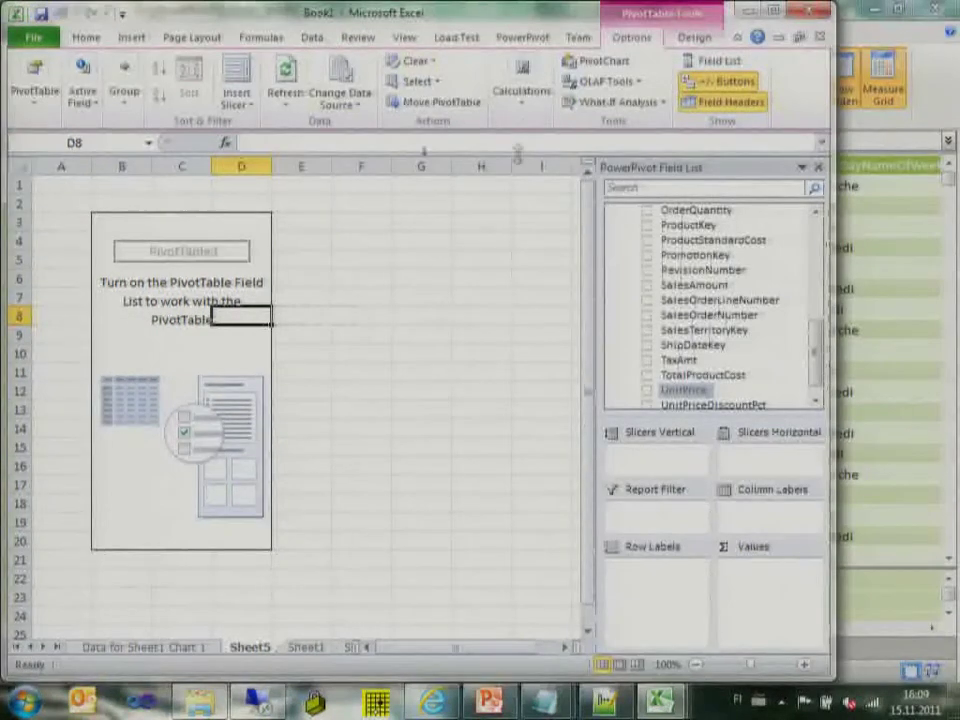
{"action": "left_click", "coordinate": [35, 108]}
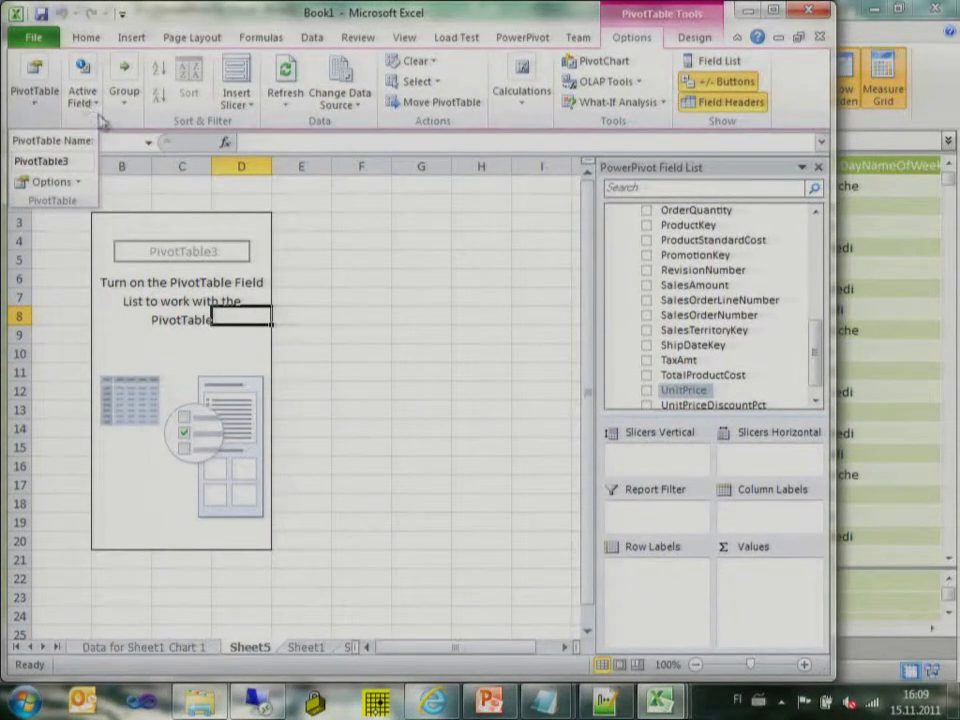
{"action": "mouse_move", "coordinate": [110, 110]}
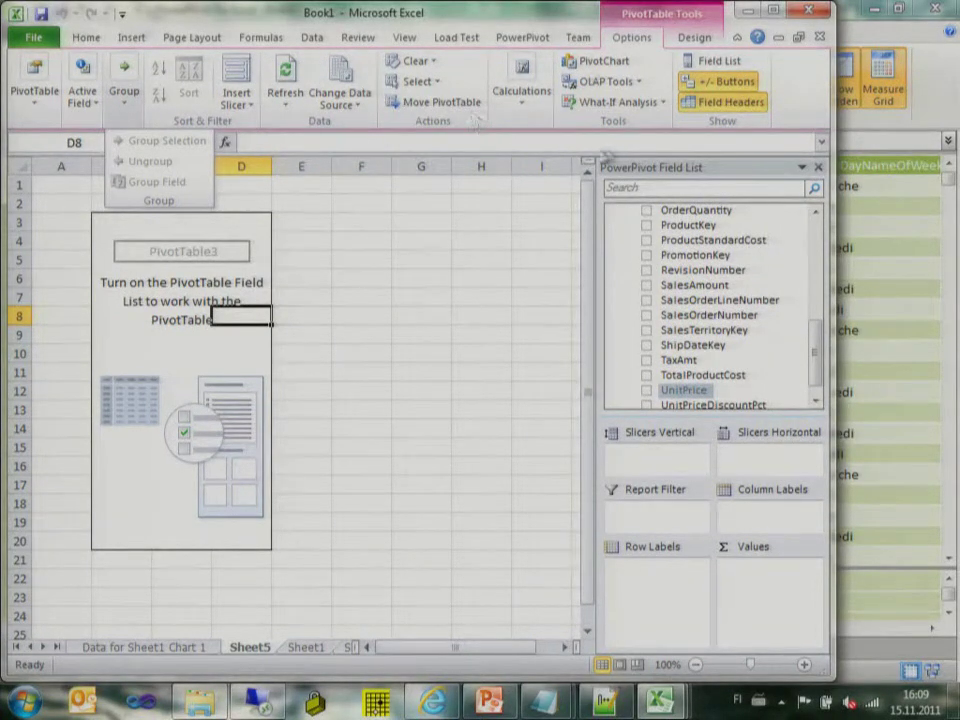
{"action": "mouse_move", "coordinate": [522, 108]}
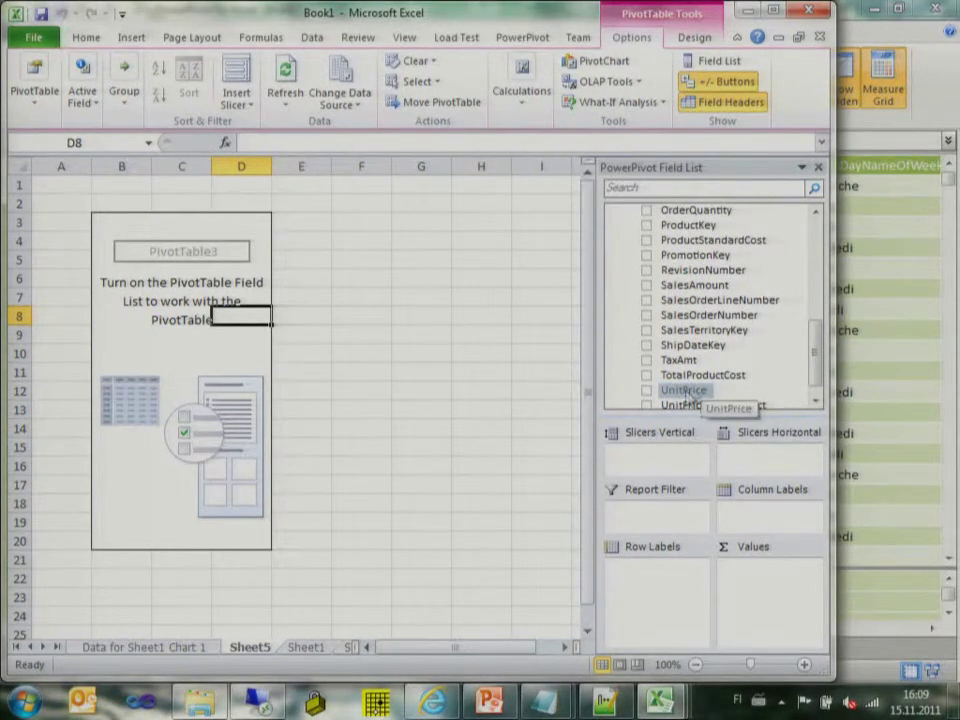
{"action": "right_click", "coordinate": [689, 392]}
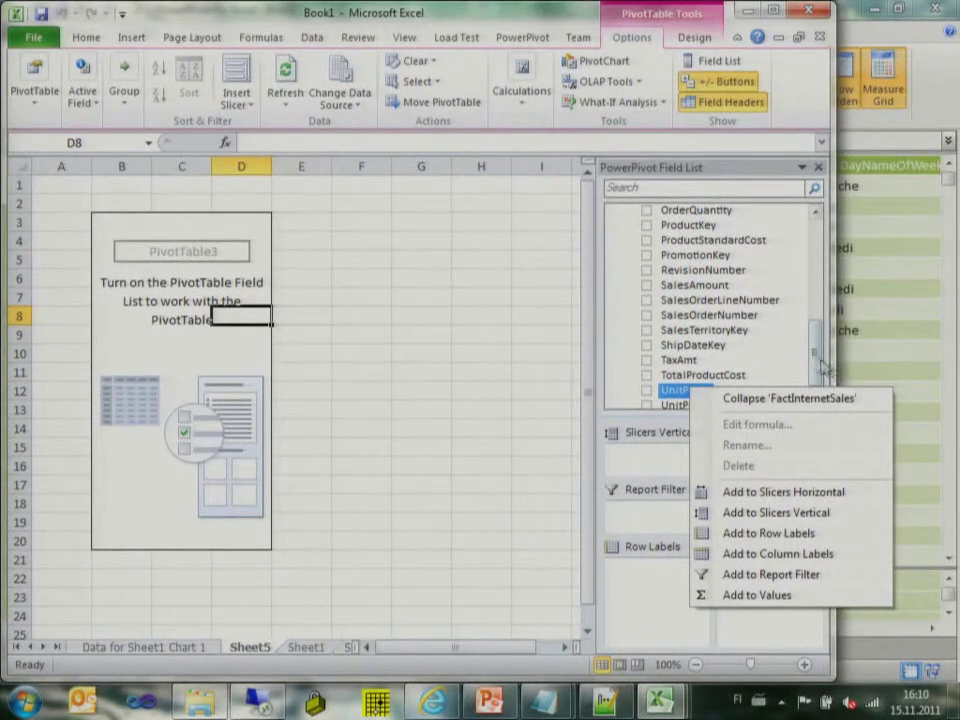
{"action": "left_click_drag", "start_coordinate": [824, 366], "coordinate": [826, 268]}
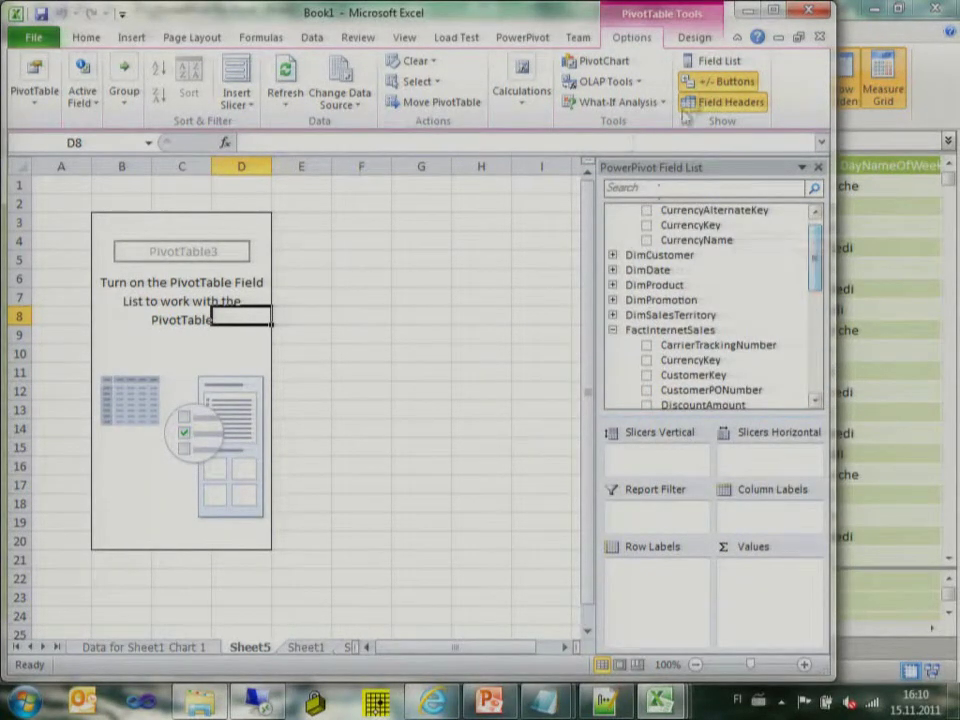
- Start a new PowerPivot measure in the FactInternetSales table and name it Profit
{"action": "left_click", "coordinate": [496, 33]}
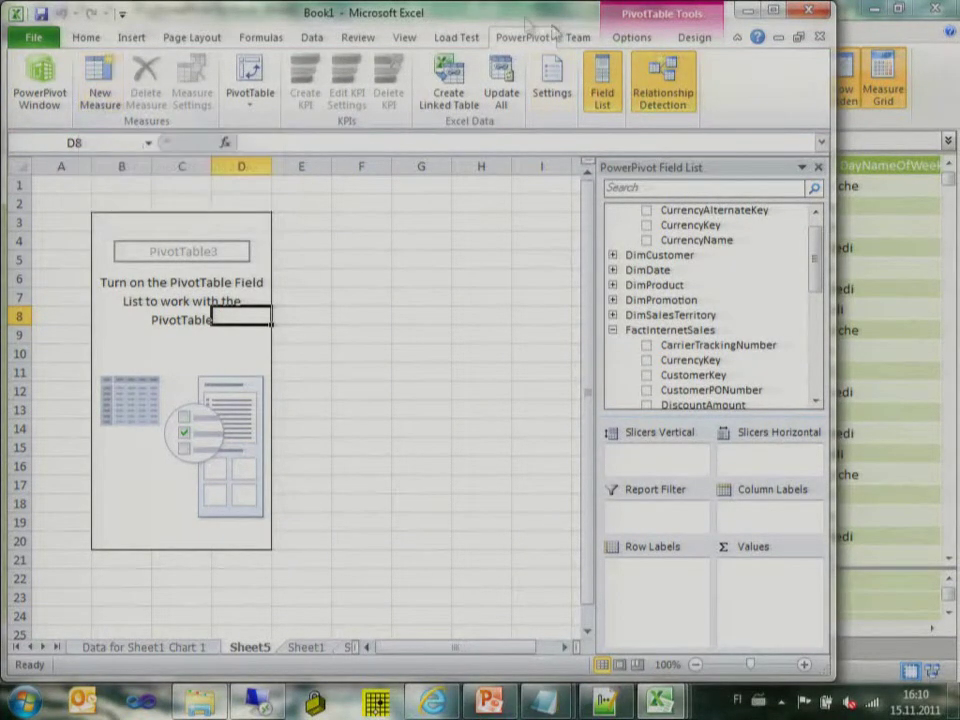
{"action": "left_click_drag", "start_coordinate": [665, 330], "coordinate": [700, 235]}
{"action": "left_click", "coordinate": [100, 78]}
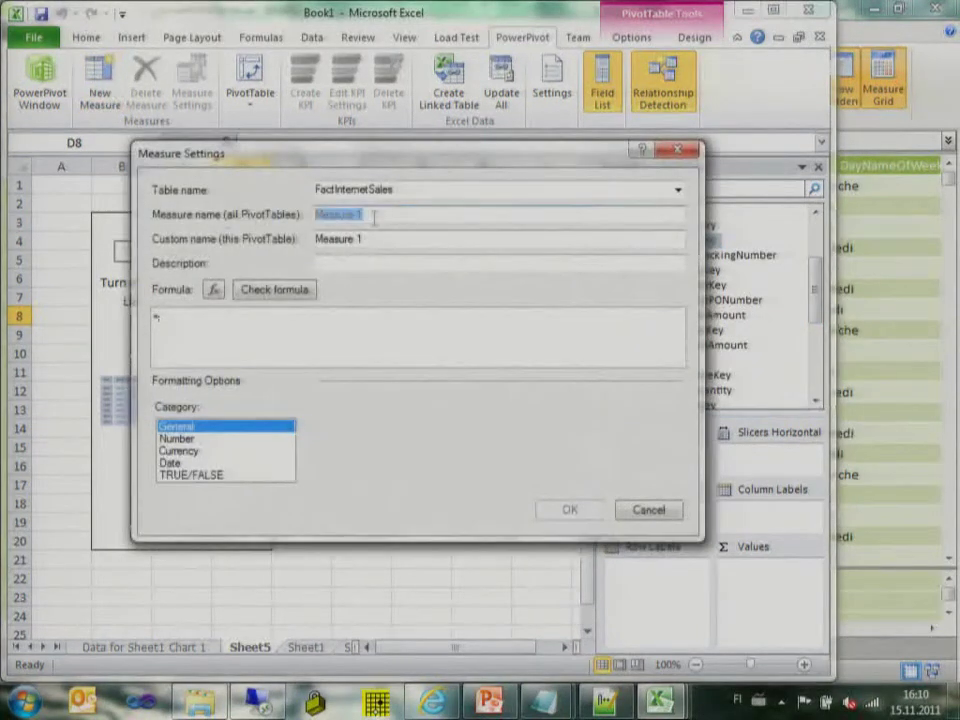
{"action": "type", "text": "p"}
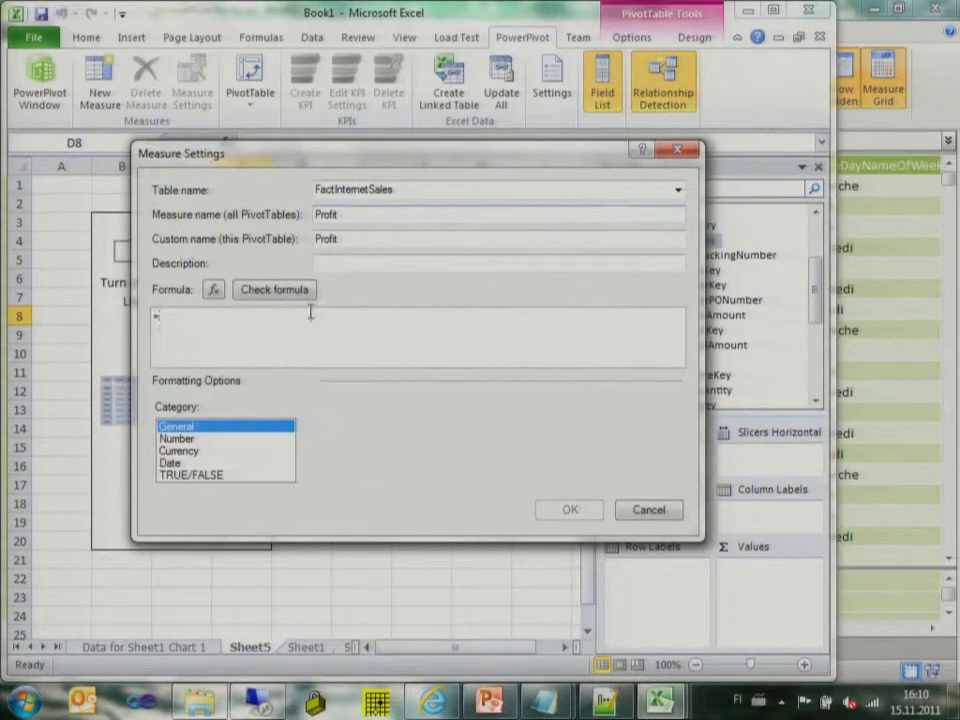
- Begin the Profit formula with SUM(FactInternetSales[SalesAmount]) followed by a minus sign
{"action": "type", "text": "SUM("}
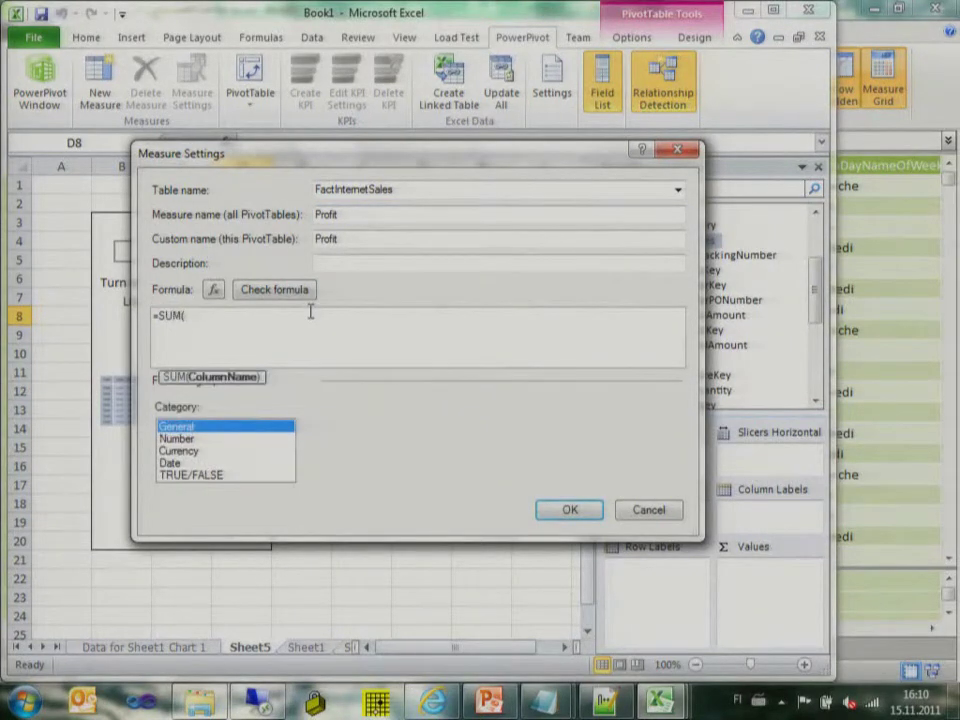
{"action": "type", "text": "f"}
{"action": "key", "text": "Down"}
{"action": "key", "text": "Down"}
{"action": "key", "text": "Down"}
{"action": "key", "text": "Down"}
{"action": "key", "text": "Down"}
{"action": "key", "text": "Down"}
{"action": "key", "text": "Down"}
{"action": "key", "text": "Down"}
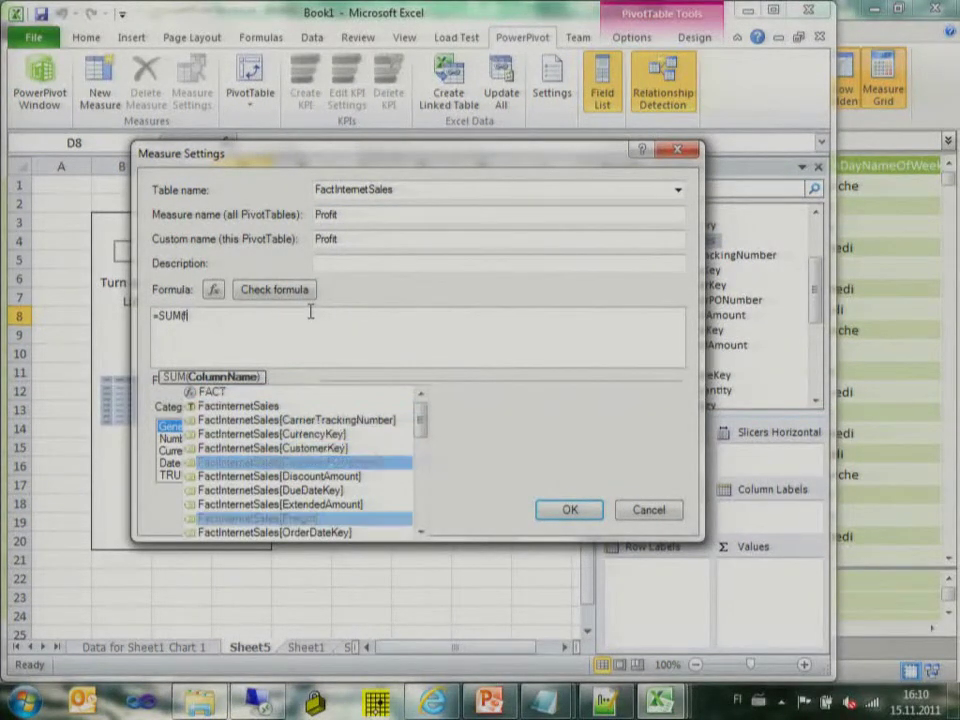
{"action": "key", "text": "Down"}
{"action": "key", "text": "Down"}
{"action": "key", "text": "Down"}
{"action": "key", "text": "Down"}
{"action": "key", "text": "Down"}
{"action": "key", "text": "Down"}
{"action": "key", "text": "Down"}
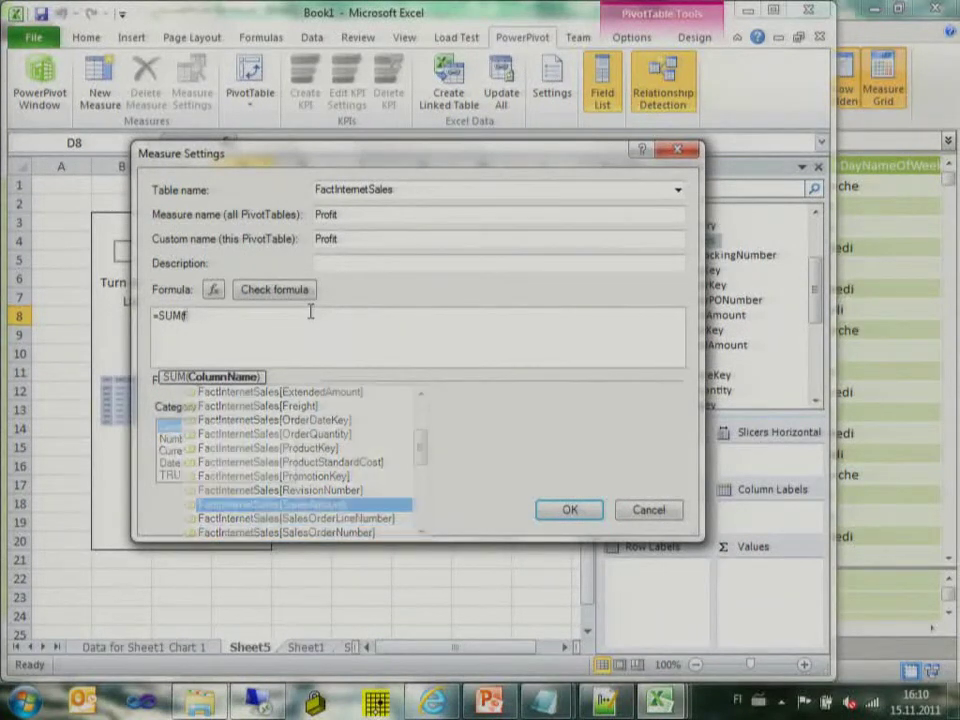
{"action": "key", "text": "Tab"}
{"action": "type", "text": ") - "}
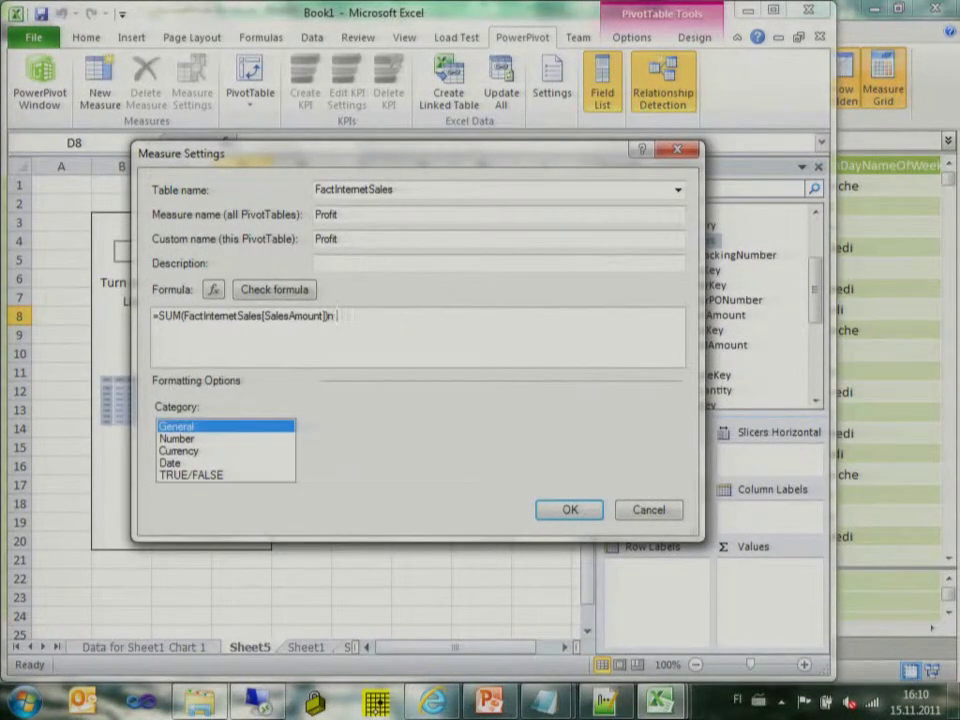
- Subtract SUM(FactInternetSales[TotalProductCost]) in the Profit formula, check it for errors and create the measure
{"action": "type", "text": "SUM(f"}
{"action": "key", "text": "Down"}
{"action": "key", "text": "Down"}
{"action": "key", "text": "Down"}
{"action": "key", "text": "Down"}
{"action": "key", "text": "Down"}
{"action": "key", "text": "Down"}
{"action": "key", "text": "Down"}
{"action": "key", "text": "Down"}
{"action": "key", "text": "Down"}
{"action": "key", "text": "Down"}
{"action": "key", "text": "Down"}
{"action": "key", "text": "Down"}
{"action": "key", "text": "Down"}
{"action": "key", "text": "Down"}
{"action": "key", "text": "Down"}
{"action": "key", "text": "Down"}
{"action": "key", "text": "Down"}
{"action": "key", "text": "Down"}
{"action": "key", "text": "Down"}
{"action": "key", "text": "Down"}
{"action": "key", "text": "Down"}
{"action": "key", "text": "Down"}
{"action": "key", "text": "Down"}
{"action": "key", "text": "Down"}
{"action": "key", "text": "Down"}
{"action": "key", "text": "Down"}
{"action": "key", "text": "Down"}
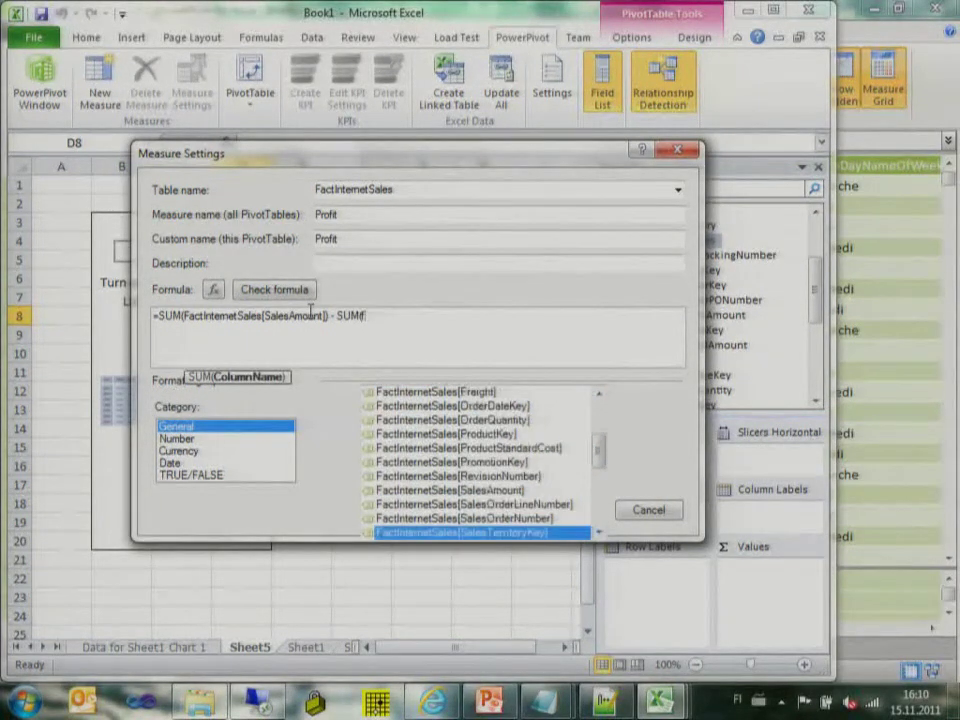
{"action": "key", "text": "Up"}
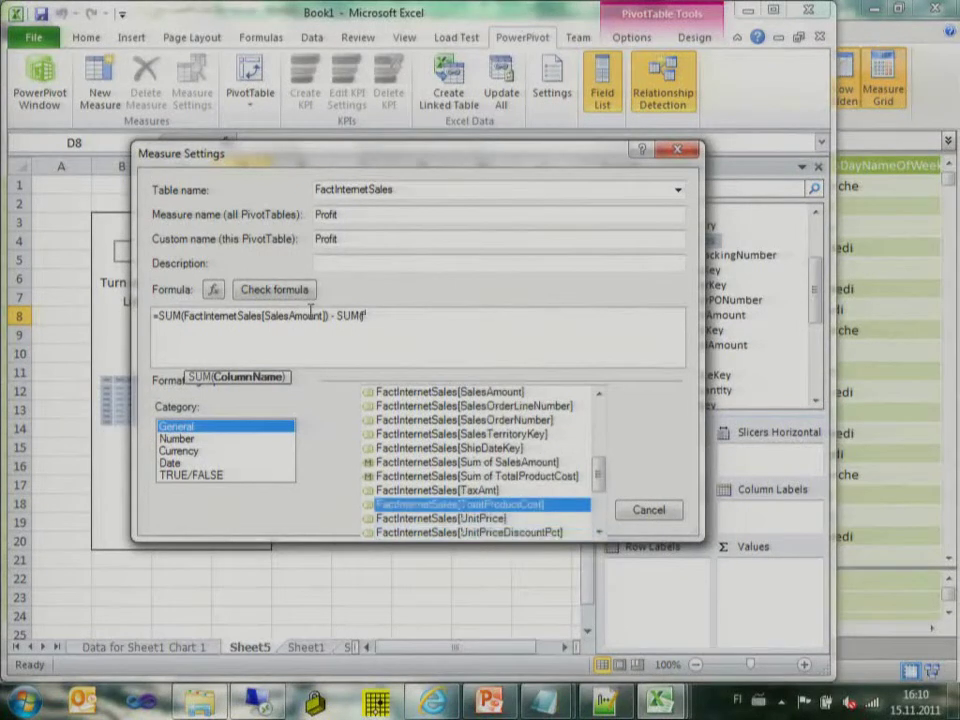
{"action": "key", "text": "Tab"}
{"action": "type", "text": ")"}
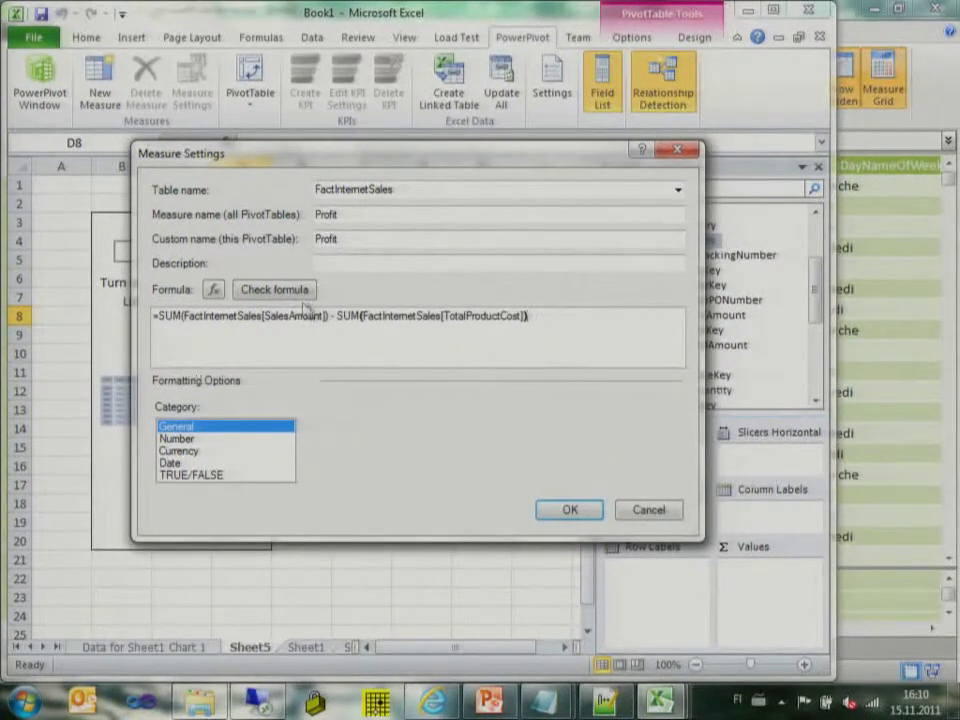
{"action": "left_click", "coordinate": [292, 290]}
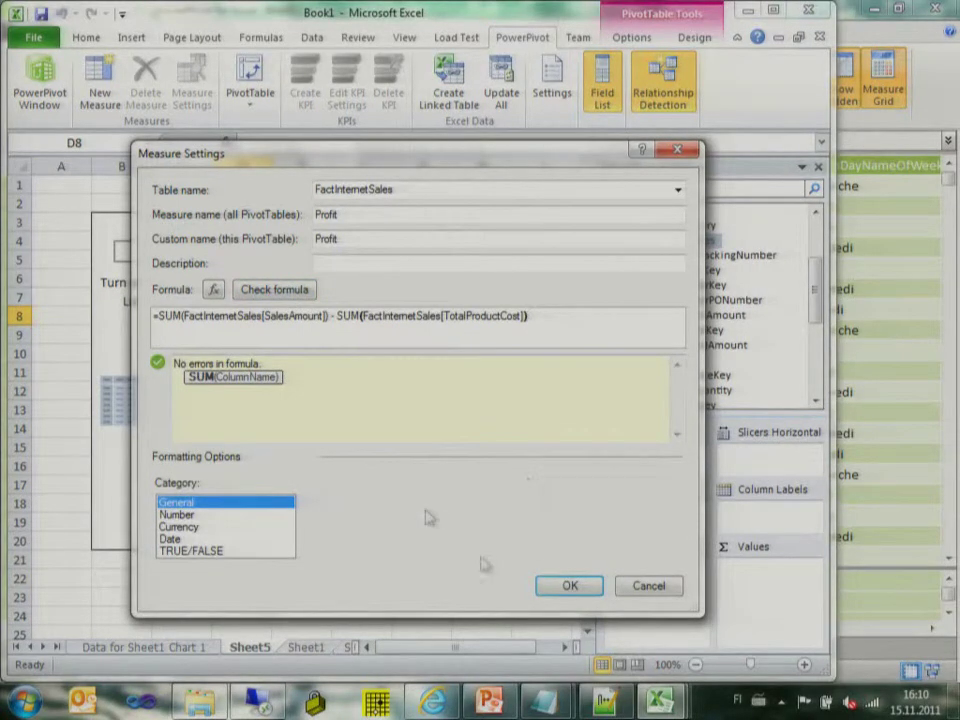
{"action": "left_click", "coordinate": [570, 586]}
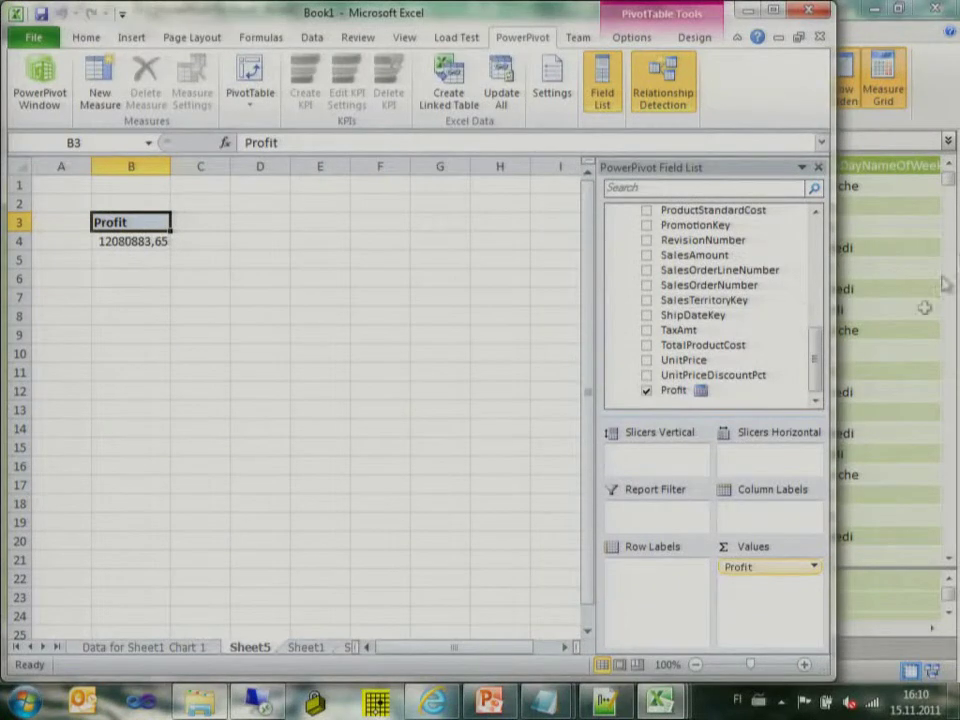
- Break the Profit values down by CalendarYear and EnglishMonthName from DimDate as row labels
{"action": "left_click_drag", "start_coordinate": [815, 365], "coordinate": [815, 262]}
{"action": "left_click", "coordinate": [612, 287]}
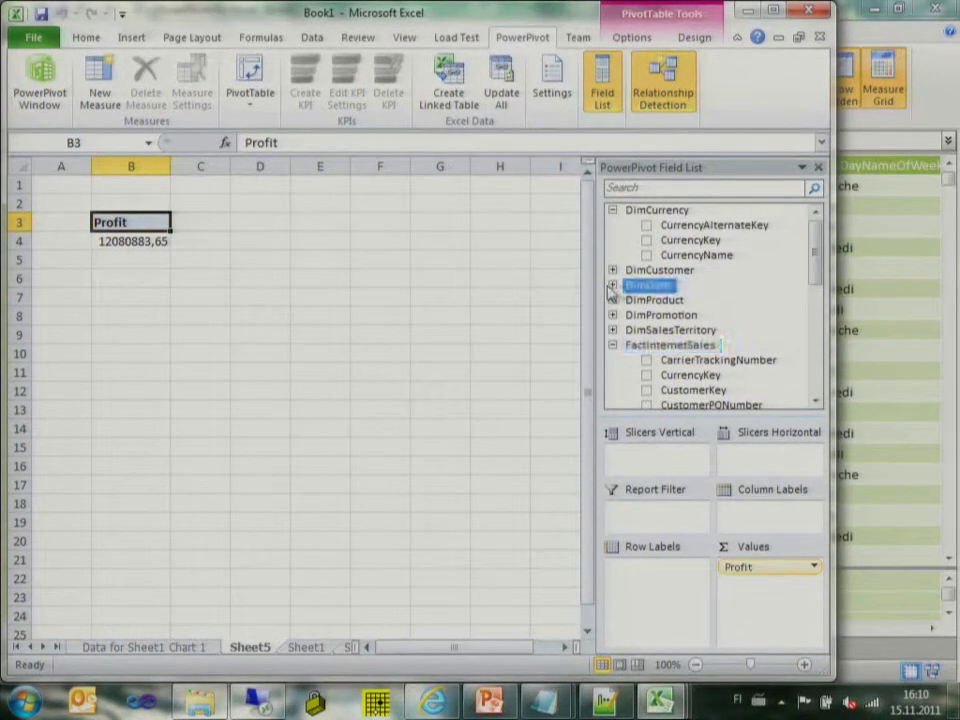
{"action": "left_click", "coordinate": [612, 286]}
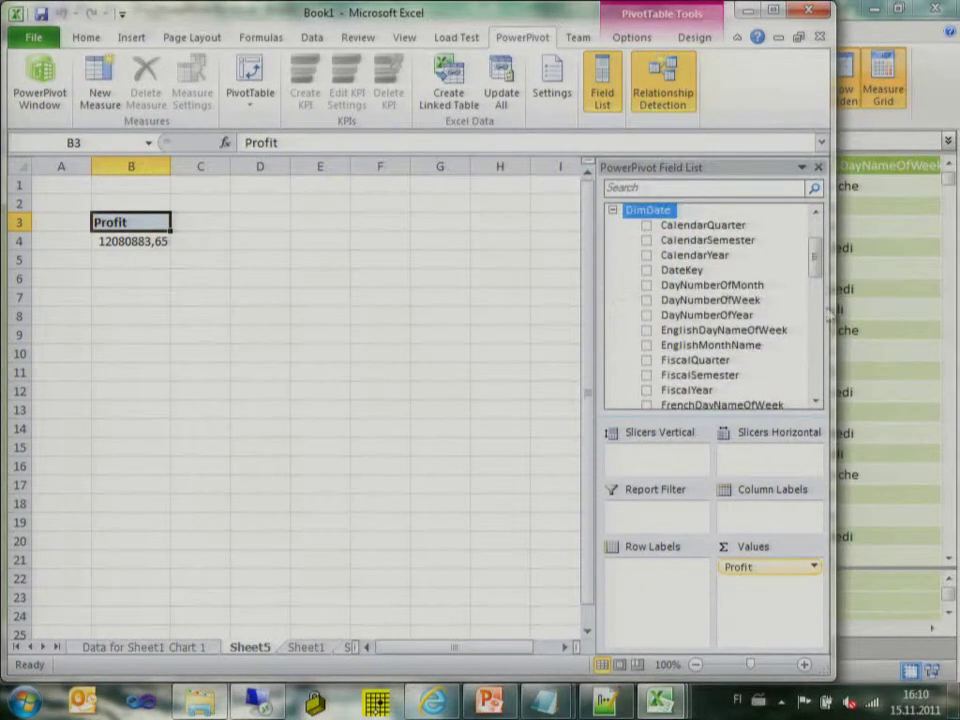
{"action": "left_click_drag", "start_coordinate": [700, 285], "coordinate": [677, 565]}
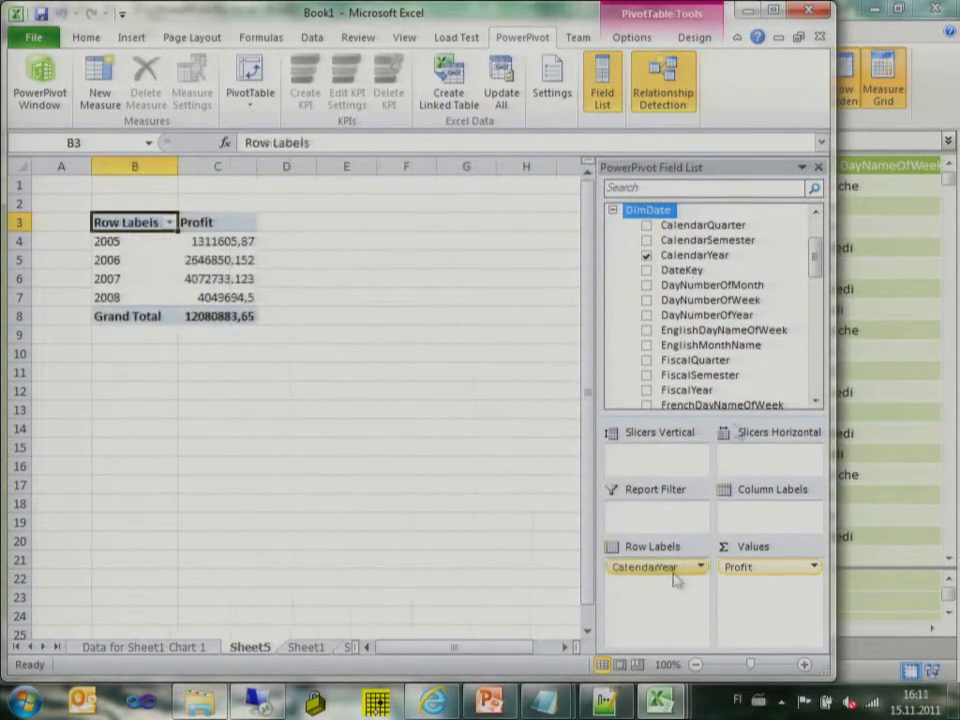
{"action": "left_click_drag", "start_coordinate": [816, 255], "coordinate": [664, 597]}
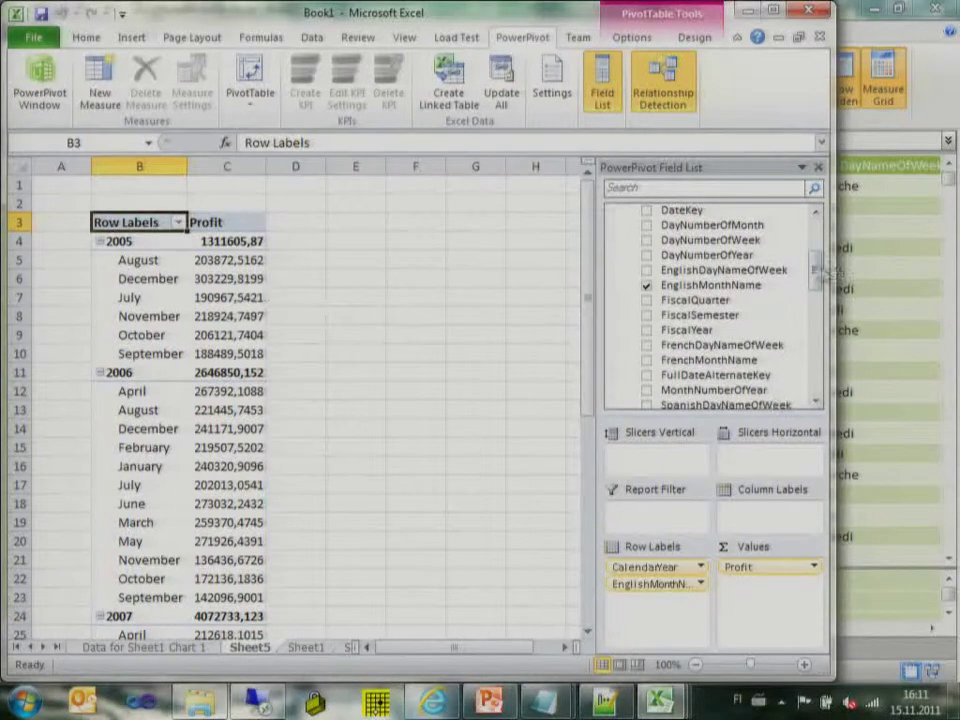
- Start another new measure in the DimDate table and name it Profit PY
{"action": "scroll", "coordinate": [816, 268], "scroll_direction": "down", "scroll_amount": 1}
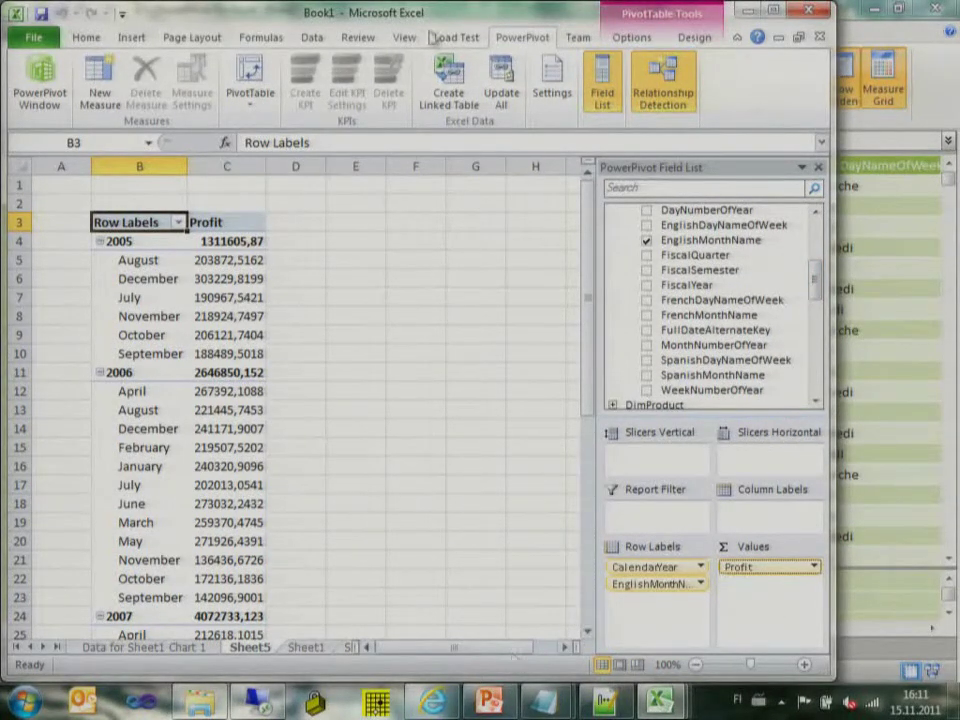
{"action": "left_click", "coordinate": [99, 82]}
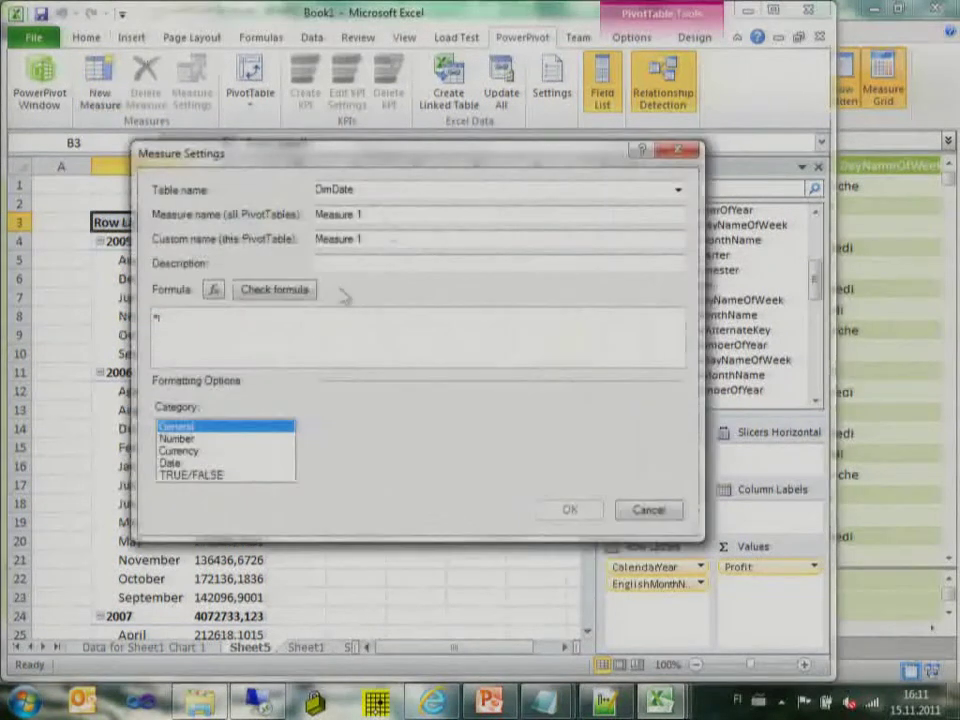
{"action": "type", "text": "Profit PY"}
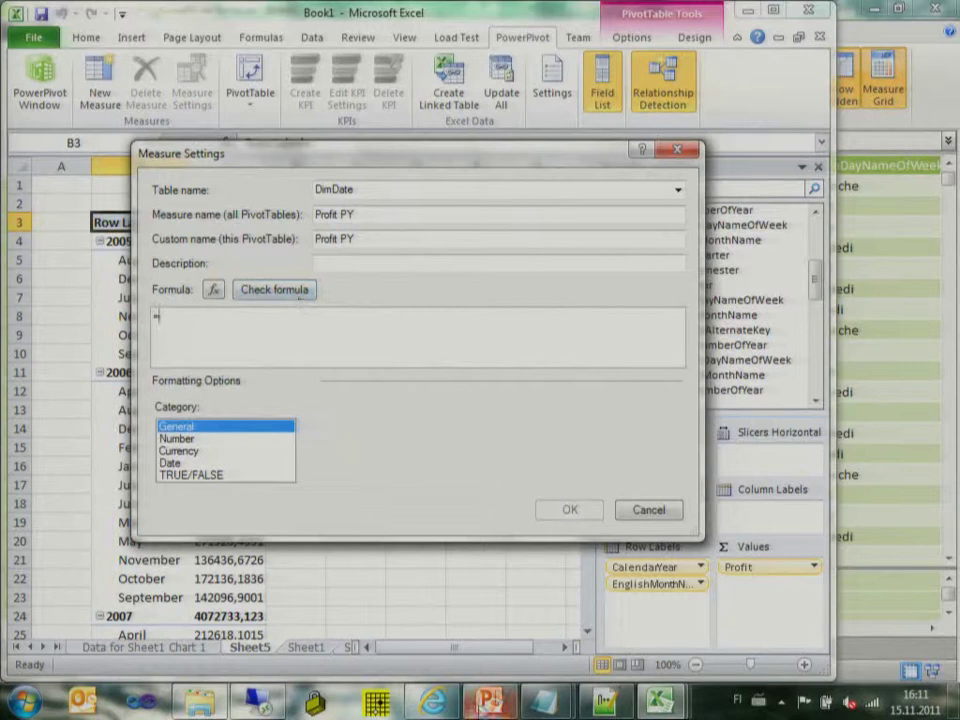
- Copy the ProfitLastYear formula from dax.txt in Notepad and paste it as the Profit PY formula: =([Profit])(SAMEPERIODLASTYEAR(DimDate[FullDateAlternateKey]))
{"action": "mouse_move", "coordinate": [545, 700]}
{"action": "left_click", "coordinate": [605, 637]}
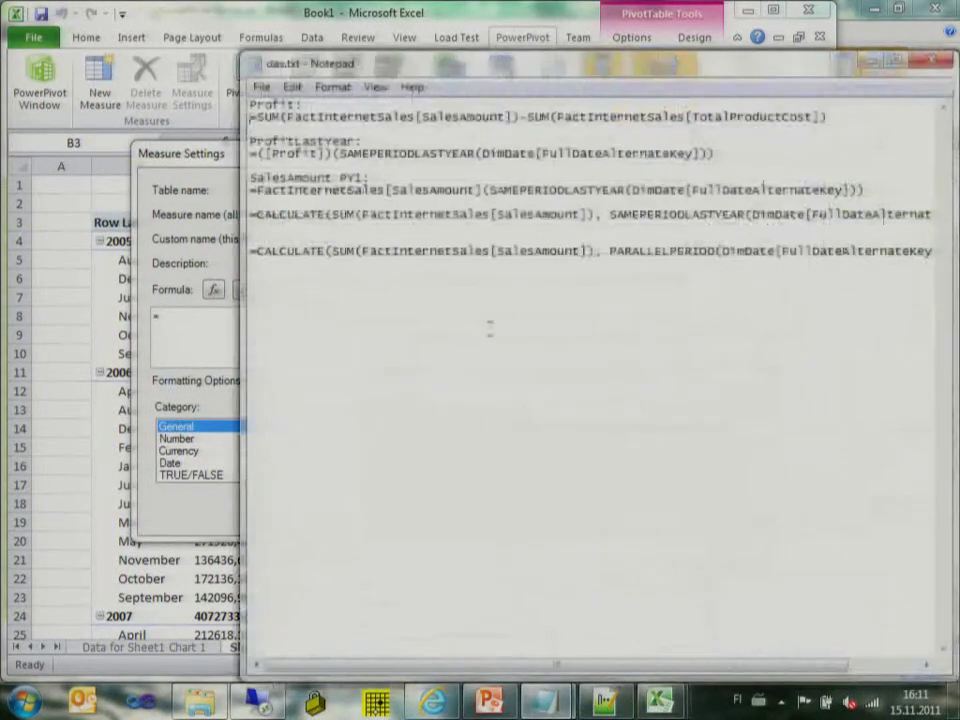
{"action": "left_click_drag", "start_coordinate": [737, 157], "coordinate": [130, 165]}
{"action": "key", "text": "ctrl+c"}
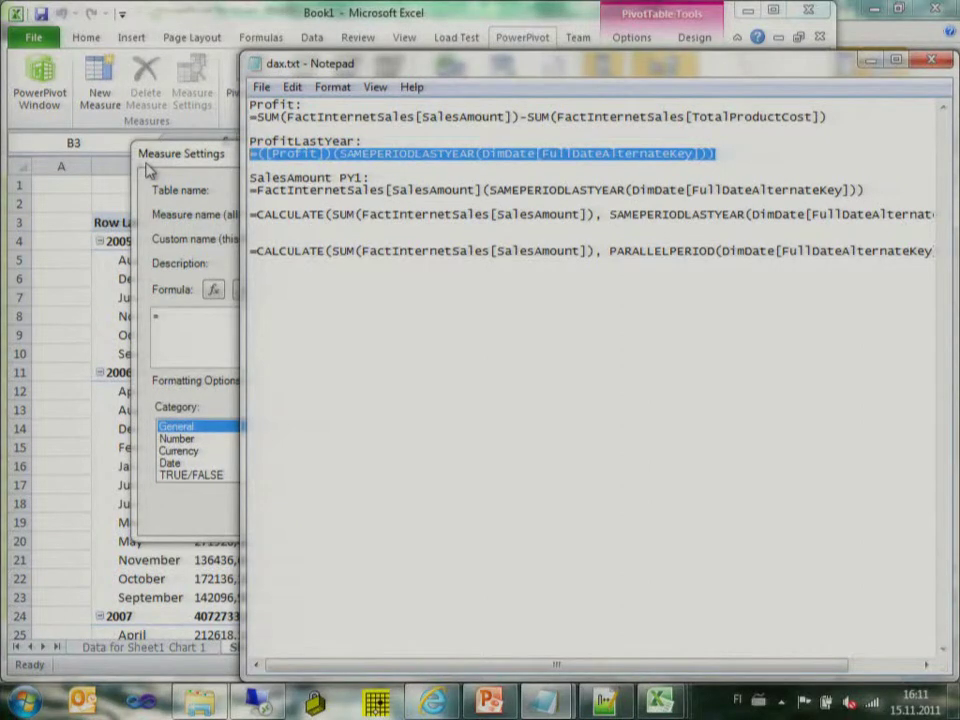
{"action": "left_click", "coordinate": [660, 48]}
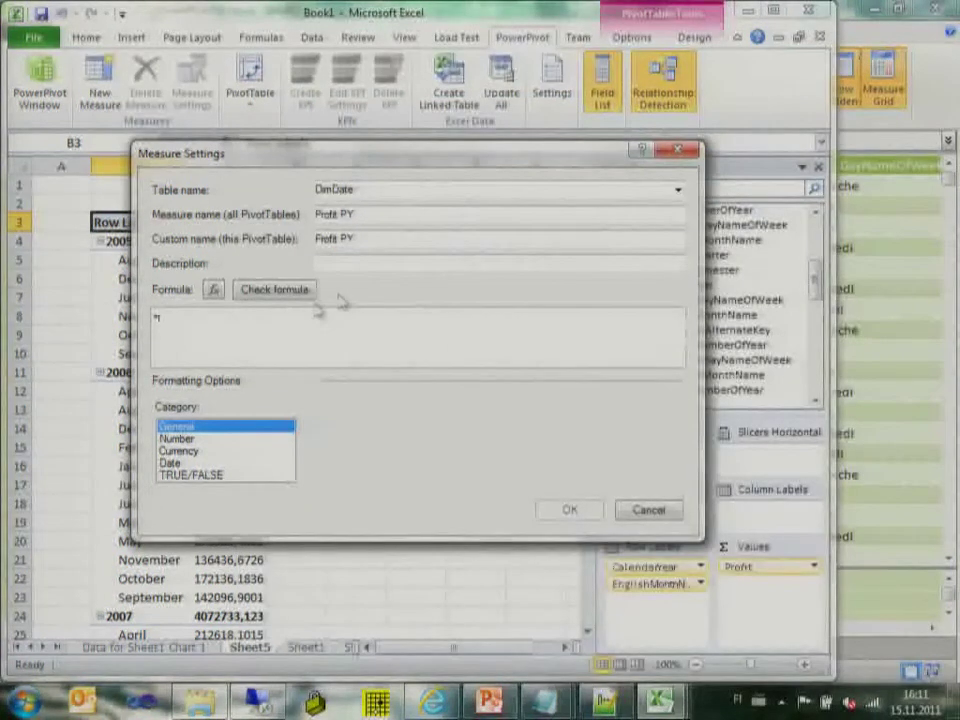
{"action": "key", "text": "ctrl+v"}
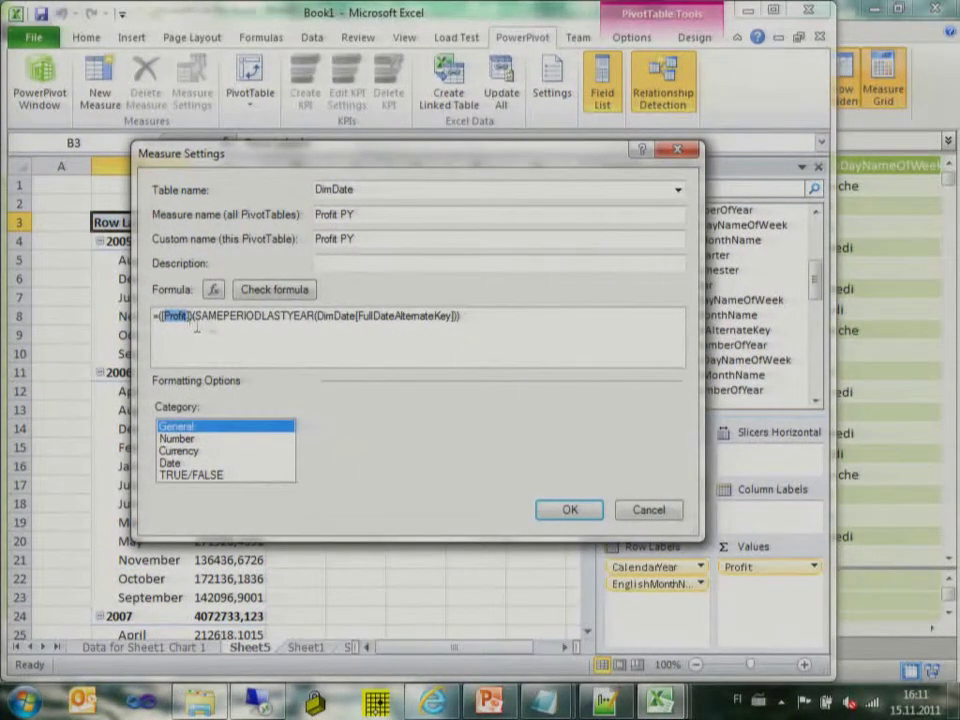
- Check the Profit PY formula for errors, set its format category to Currency and create the measure
{"action": "left_click_drag", "start_coordinate": [211, 318], "coordinate": [313, 316]}
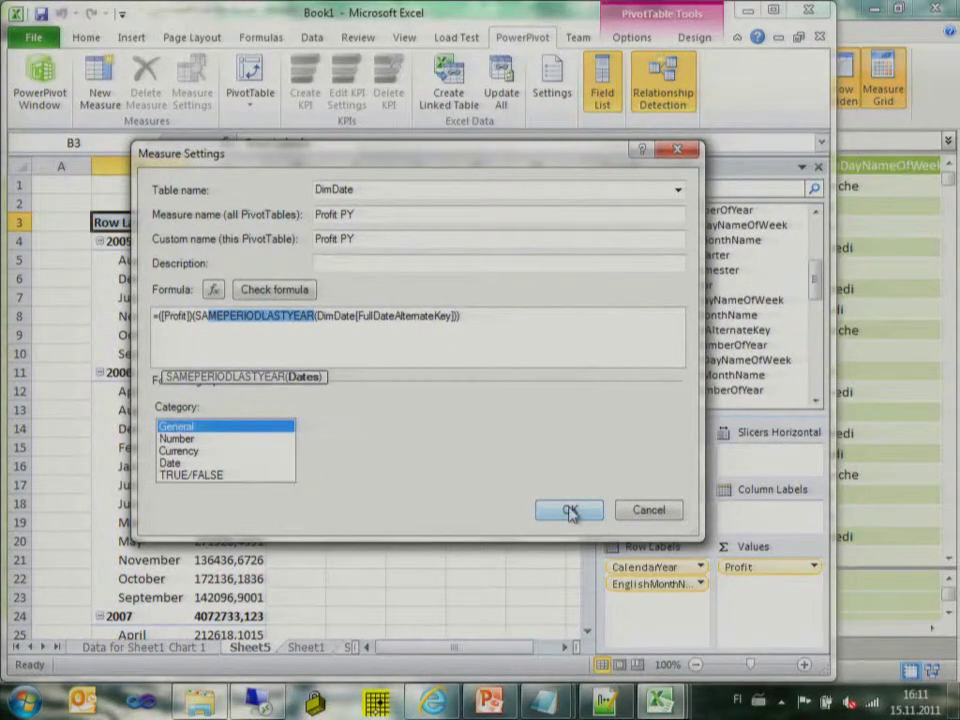
{"action": "left_click", "coordinate": [258, 288]}
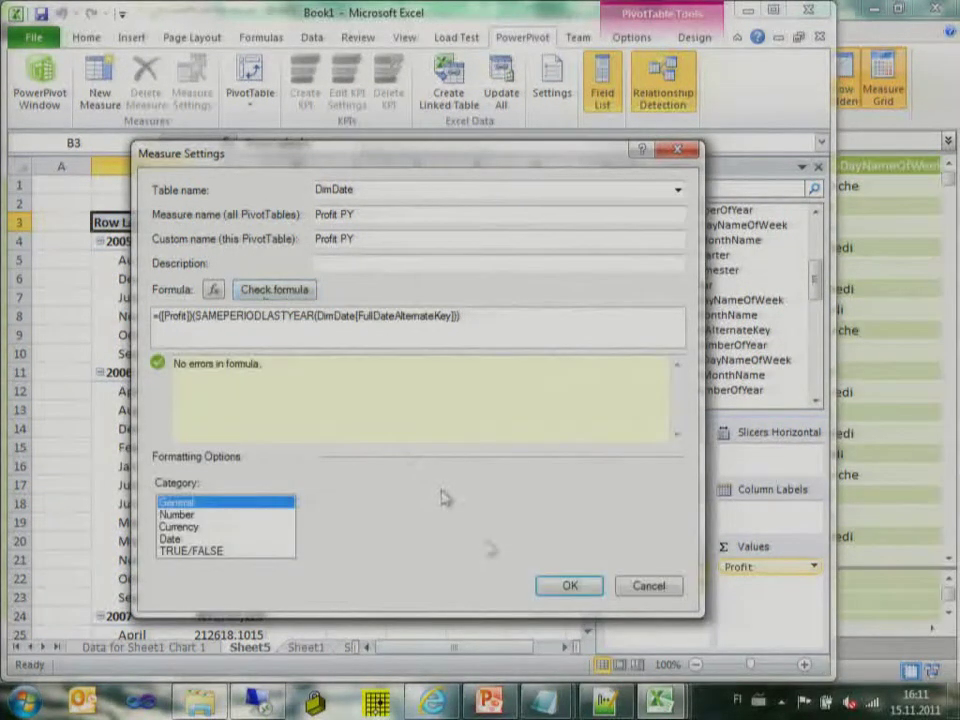
{"action": "key", "text": "Down"}
{"action": "key", "text": "Down"}
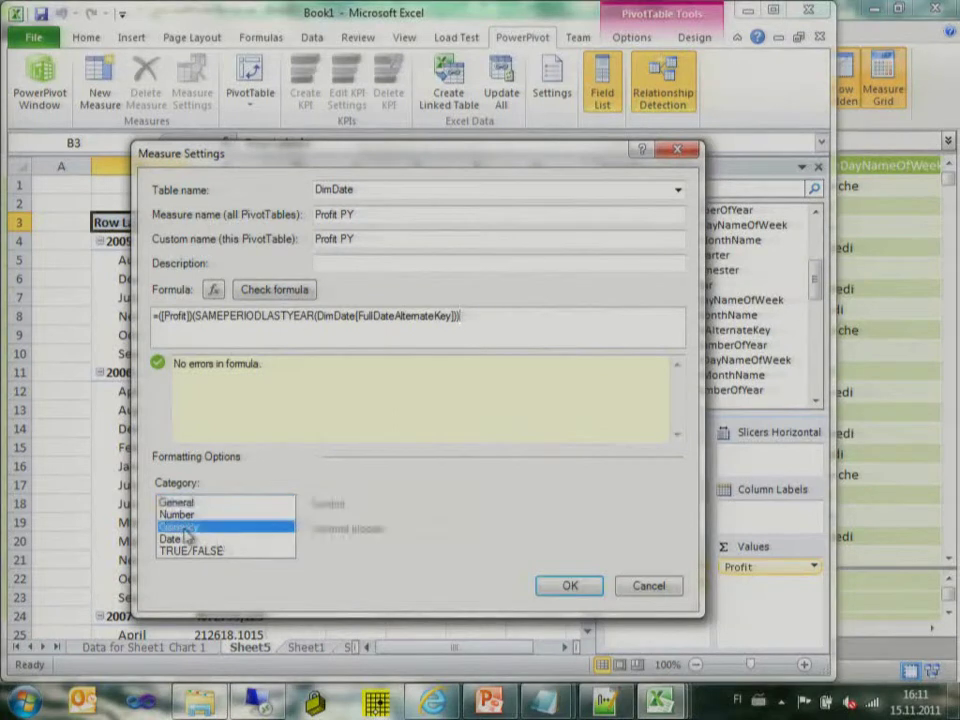
{"action": "left_click", "coordinate": [578, 589]}
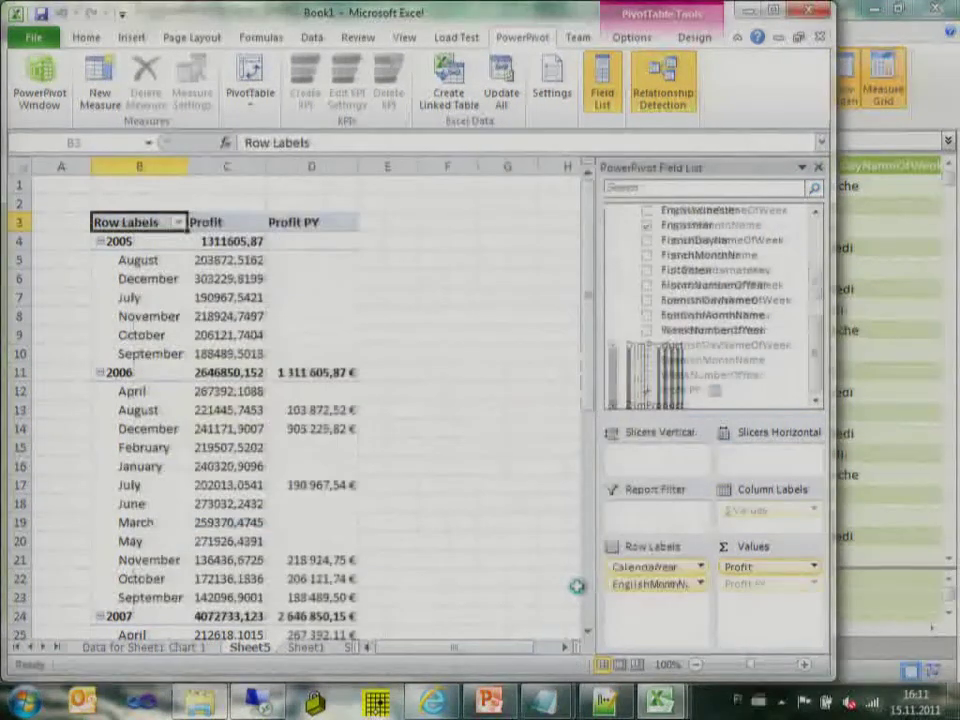
- Compare the monthly Profit and Profit PY values, and set the Profit measure's format category to Currency
{"action": "left_click", "coordinate": [427, 369]}
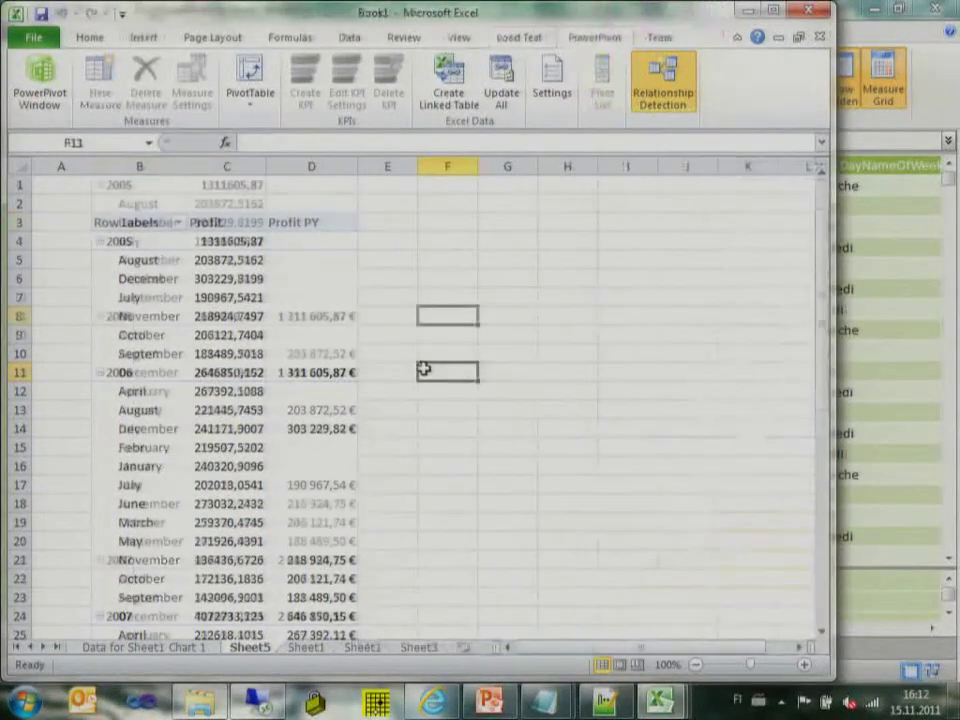
{"action": "scroll", "coordinate": [424, 368], "scroll_direction": "down", "scroll_amount": 6}
{"action": "left_click", "coordinate": [270, 334]}
{"action": "left_click_drag", "start_coordinate": [240, 334], "coordinate": [300, 428]}
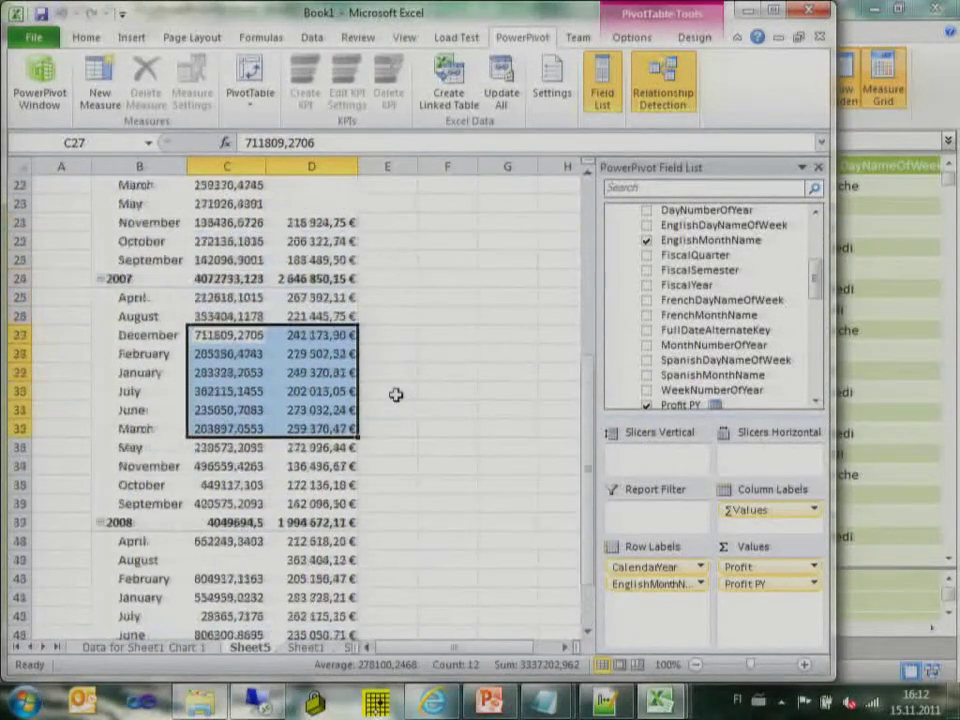
{"action": "left_click", "coordinate": [260, 373]}
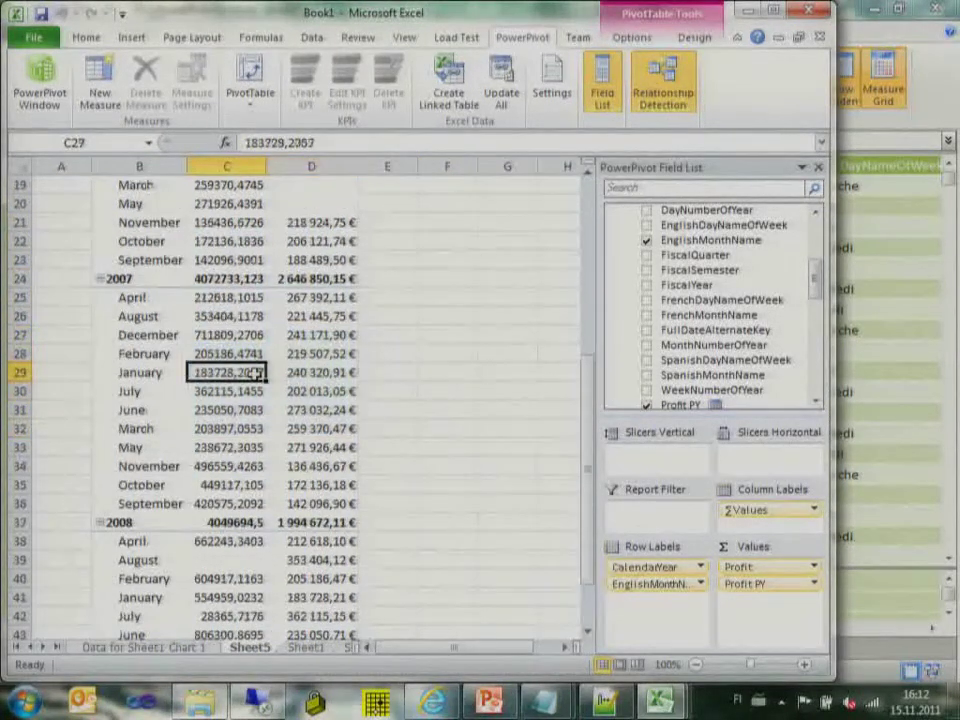
{"action": "left_click", "coordinate": [813, 567]}
{"action": "left_click", "coordinate": [798, 546]}
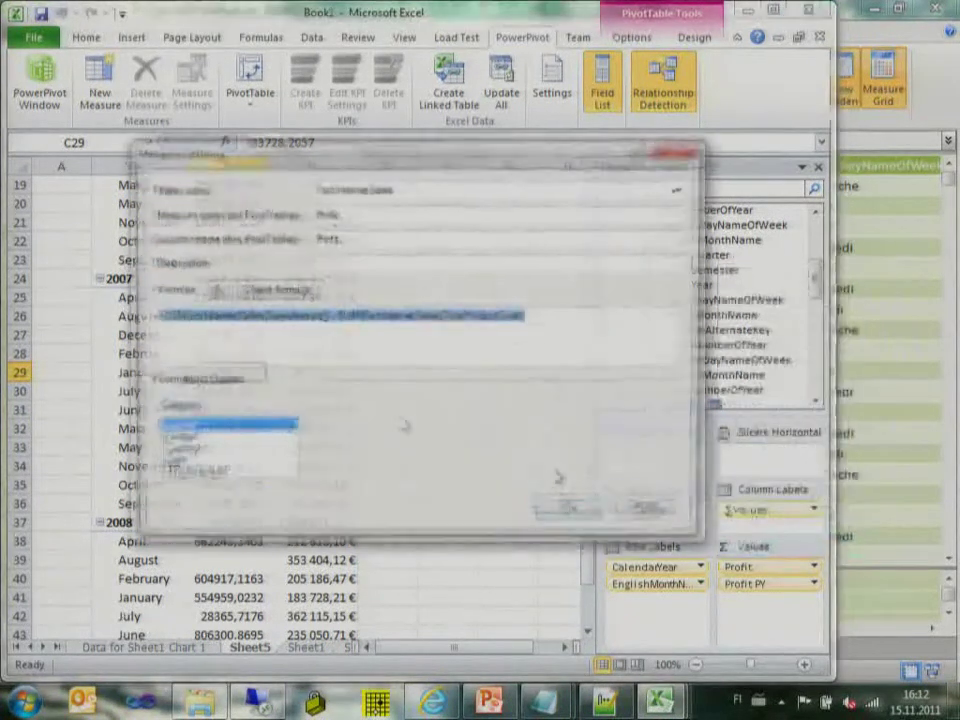
{"action": "left_click", "coordinate": [199, 451]}
{"action": "left_click", "coordinate": [568, 511]}
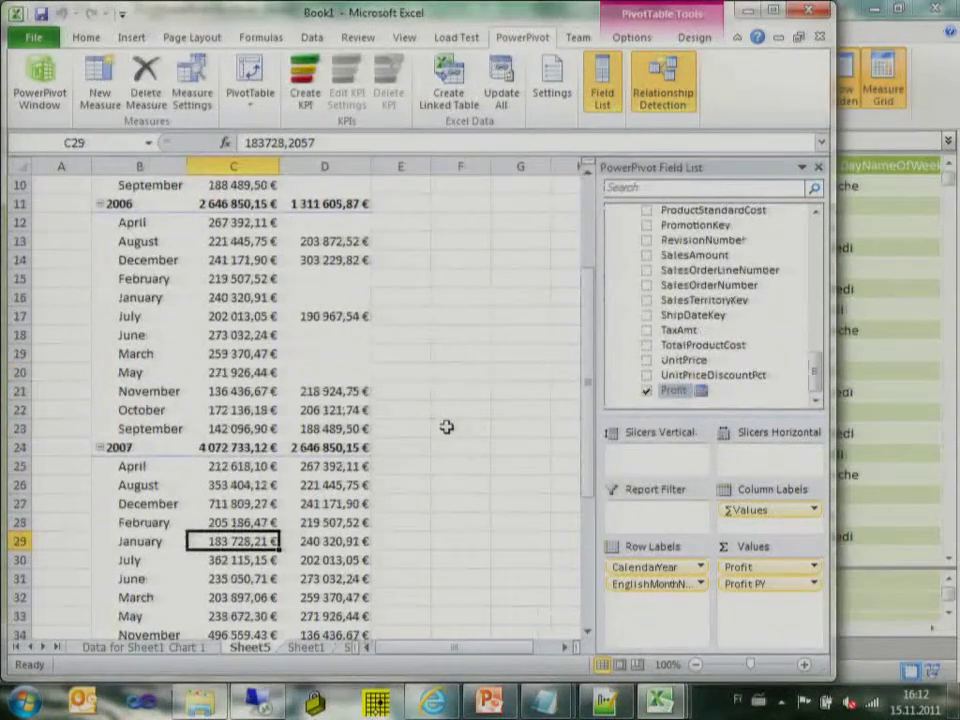
- Create a KPI on the Profit measure with the Profit PY measure as its target value
{"action": "scroll", "coordinate": [405, 420], "scroll_direction": "up", "scroll_amount": 3}
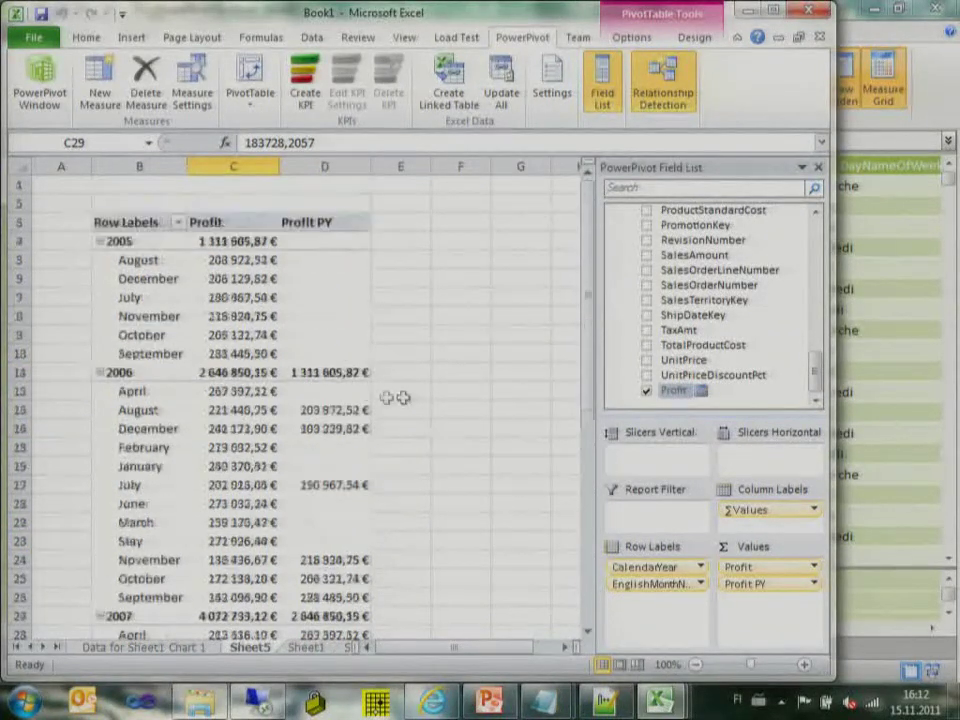
{"action": "scroll", "coordinate": [283, 415], "scroll_direction": "down", "scroll_amount": 4}
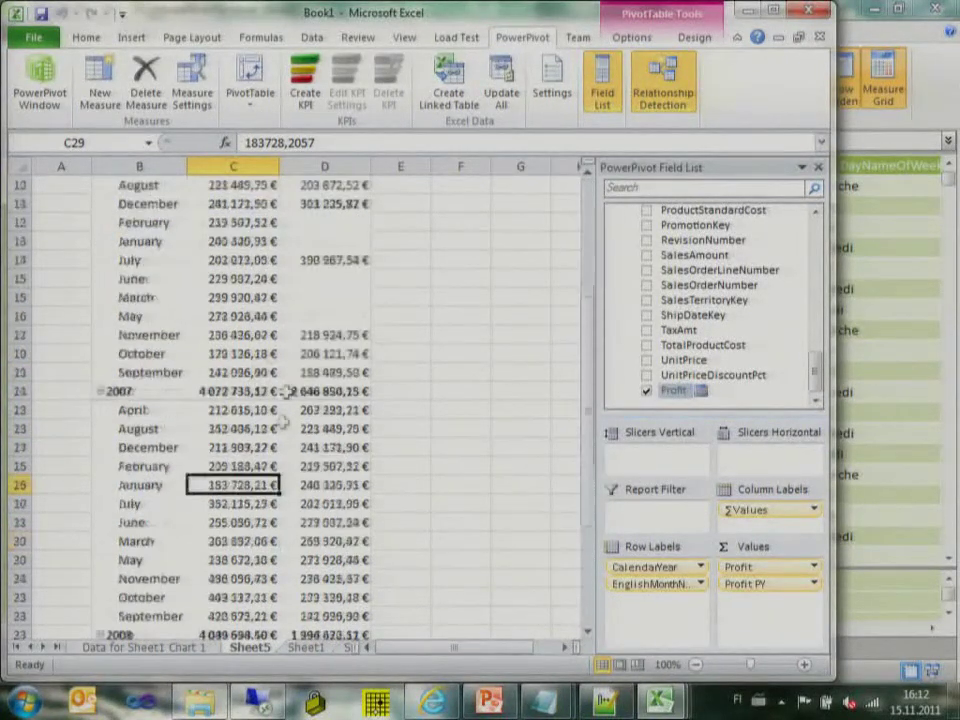
{"action": "mouse_move", "coordinate": [234, 402]}
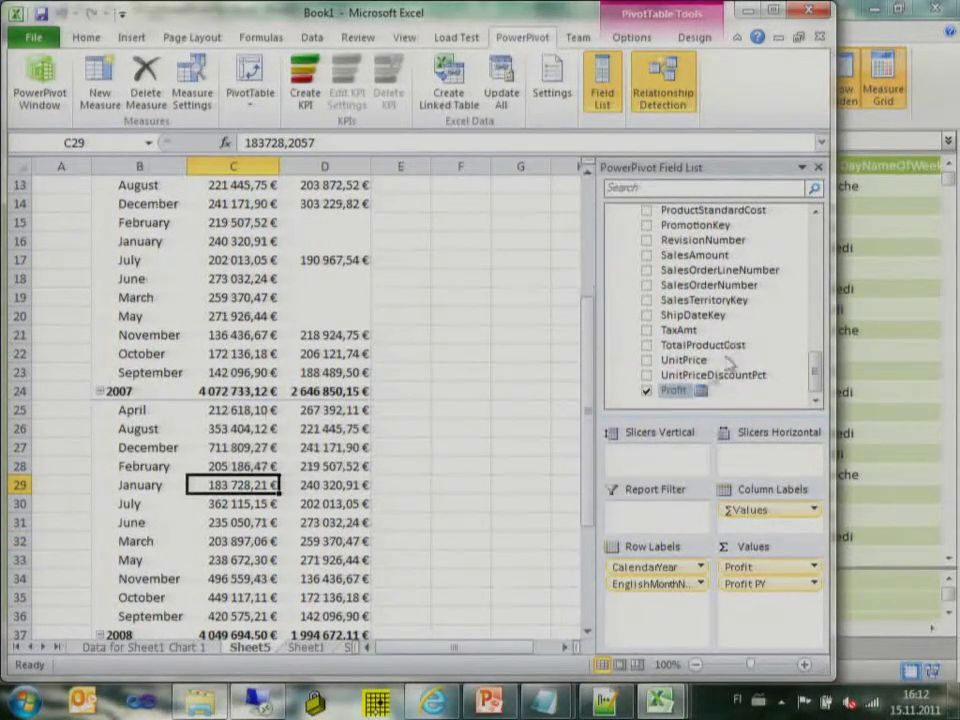
{"action": "left_click", "coordinate": [672, 390]}
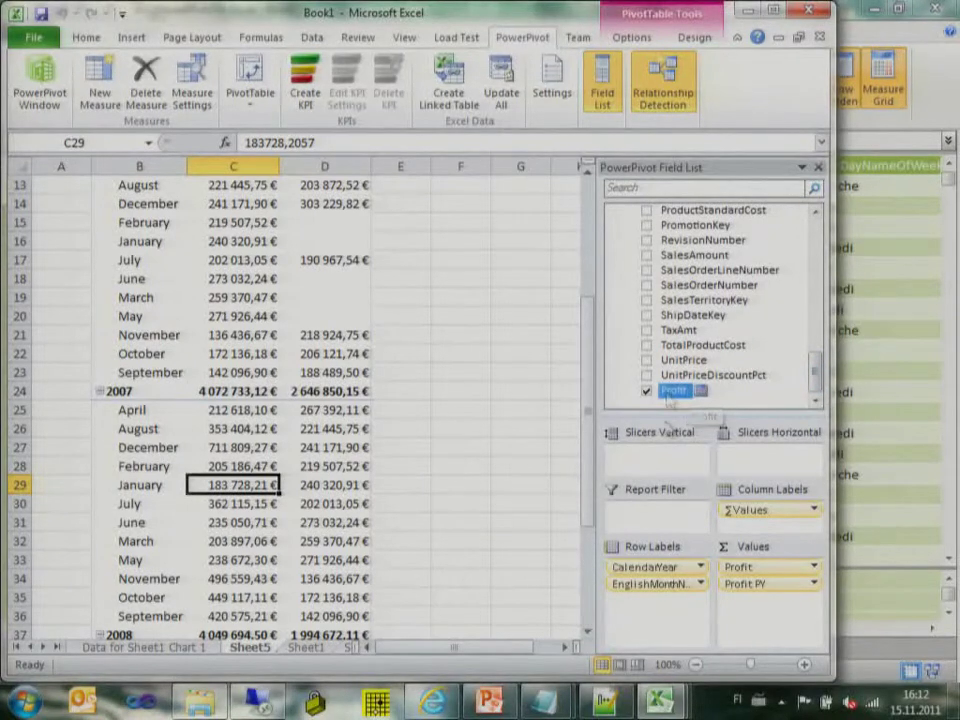
{"action": "left_click", "coordinate": [302, 95]}
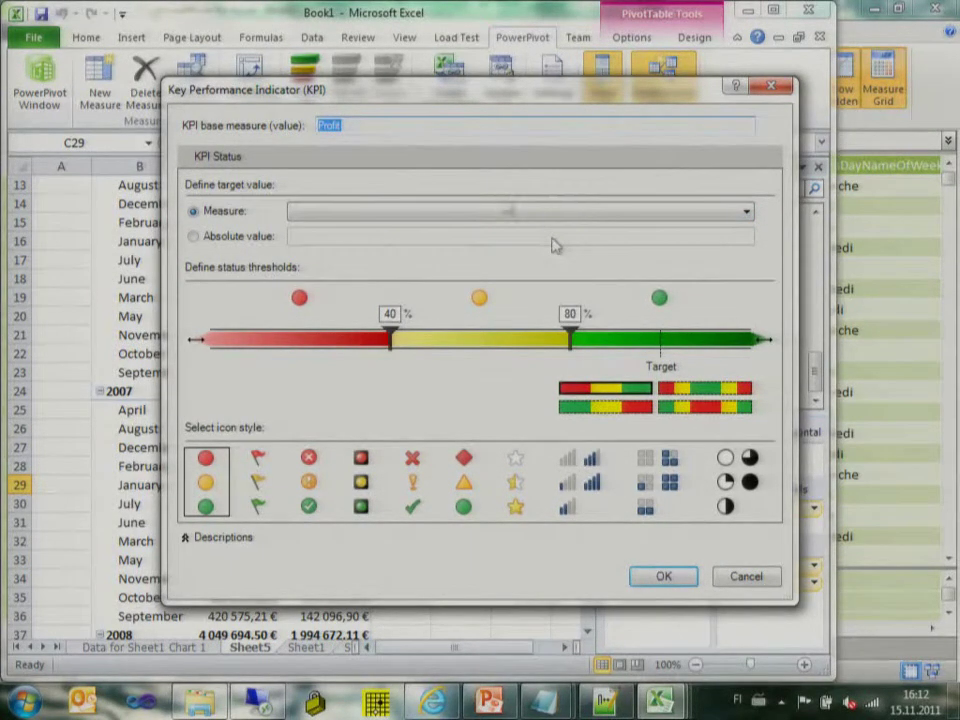
{"action": "left_click", "coordinate": [507, 212]}
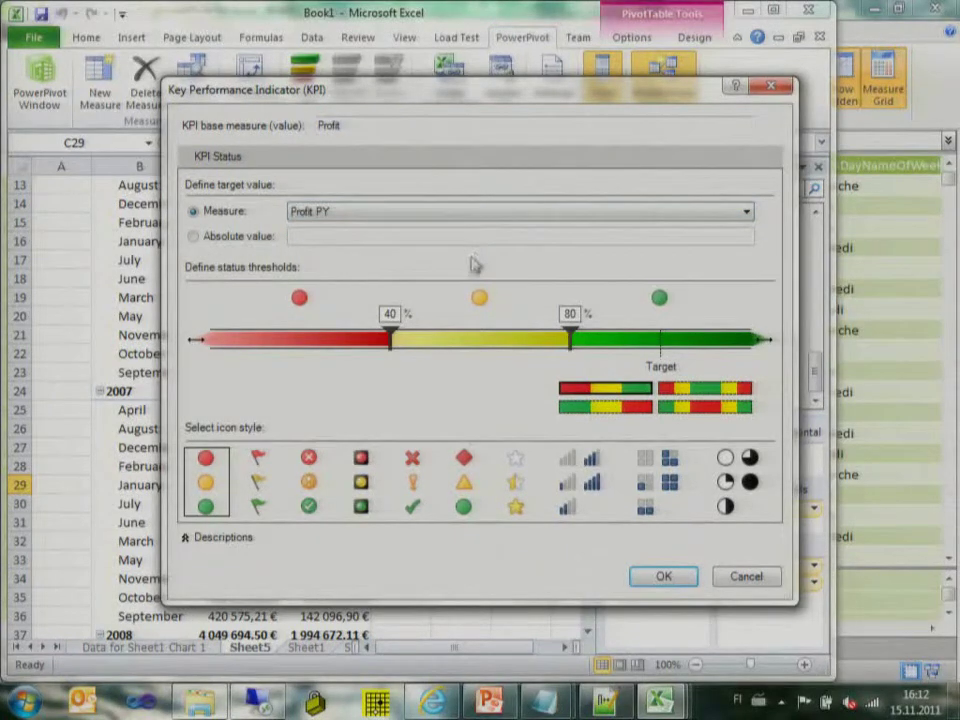
{"action": "left_click", "coordinate": [665, 577]}
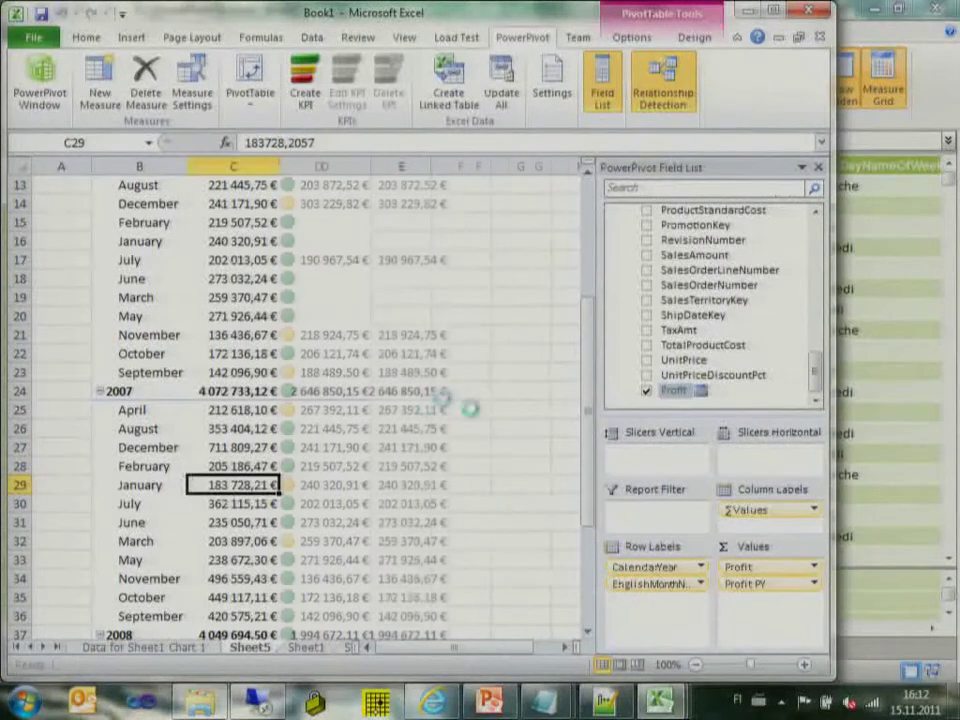
- Reorder the PivotTable values so that Profit PY comes before Profit Status
{"action": "left_click_drag", "start_coordinate": [588, 372], "coordinate": [579, 246]}
{"action": "left_click_drag", "start_coordinate": [743, 605], "coordinate": [752, 584]}
{"action": "left_click", "coordinate": [425, 369]}
- Examine the Profit Status indicators against Profit Value and Profit PY across all years and months
{"action": "scroll", "coordinate": [427, 368], "scroll_direction": "down", "scroll_amount": 8}
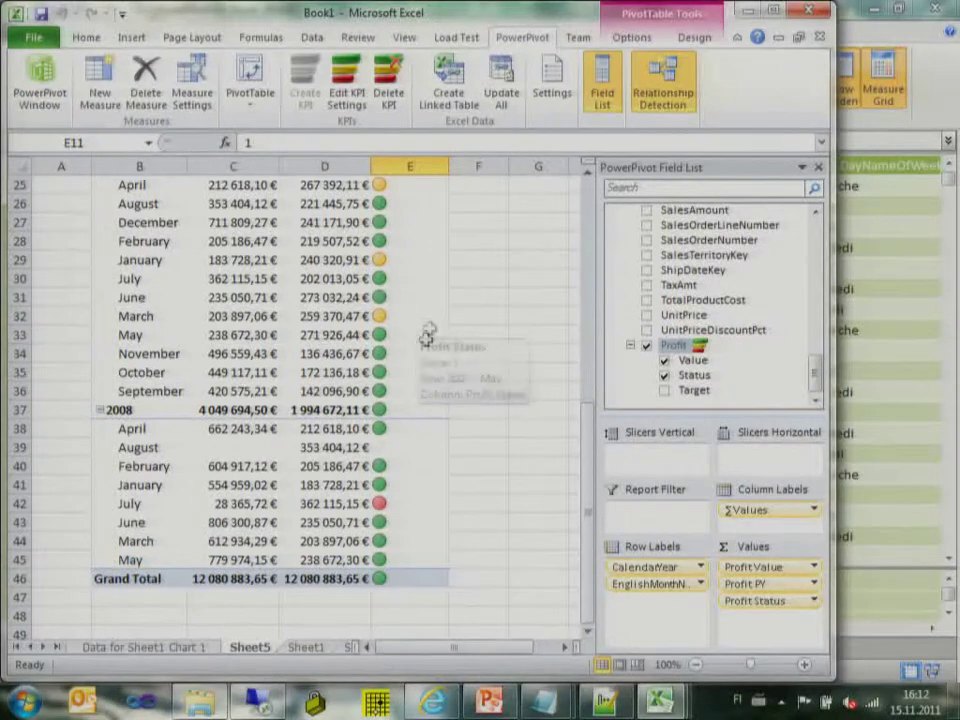
{"action": "scroll", "coordinate": [434, 330], "scroll_direction": "up", "scroll_amount": 1}
{"action": "scroll", "coordinate": [437, 330], "scroll_direction": "up", "scroll_amount": 1}
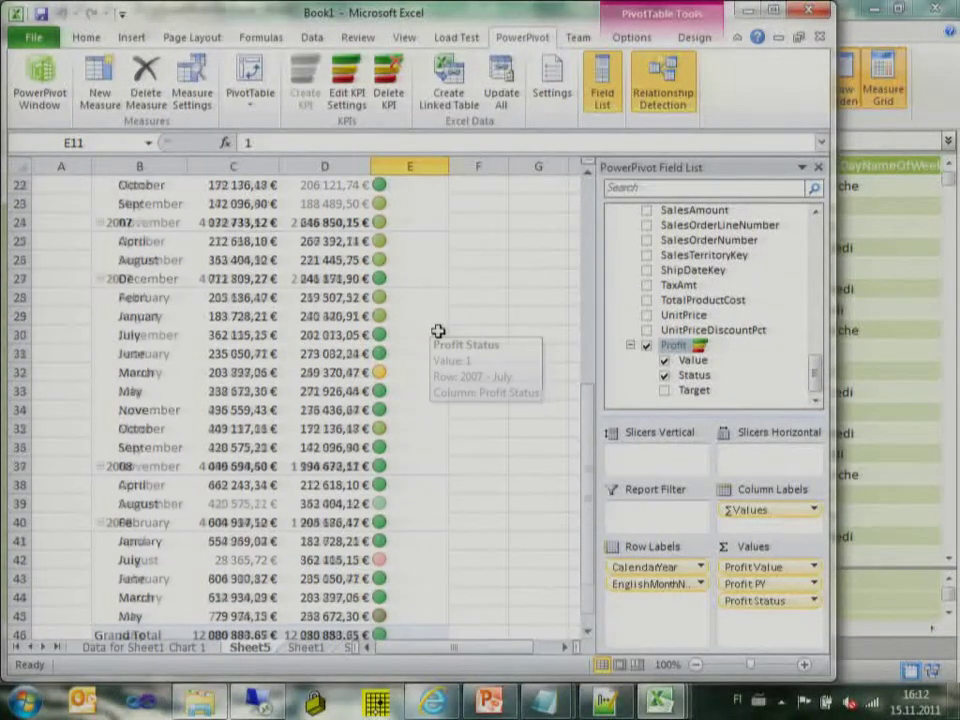
{"action": "scroll", "coordinate": [437, 330], "scroll_direction": "down", "scroll_amount": 3}
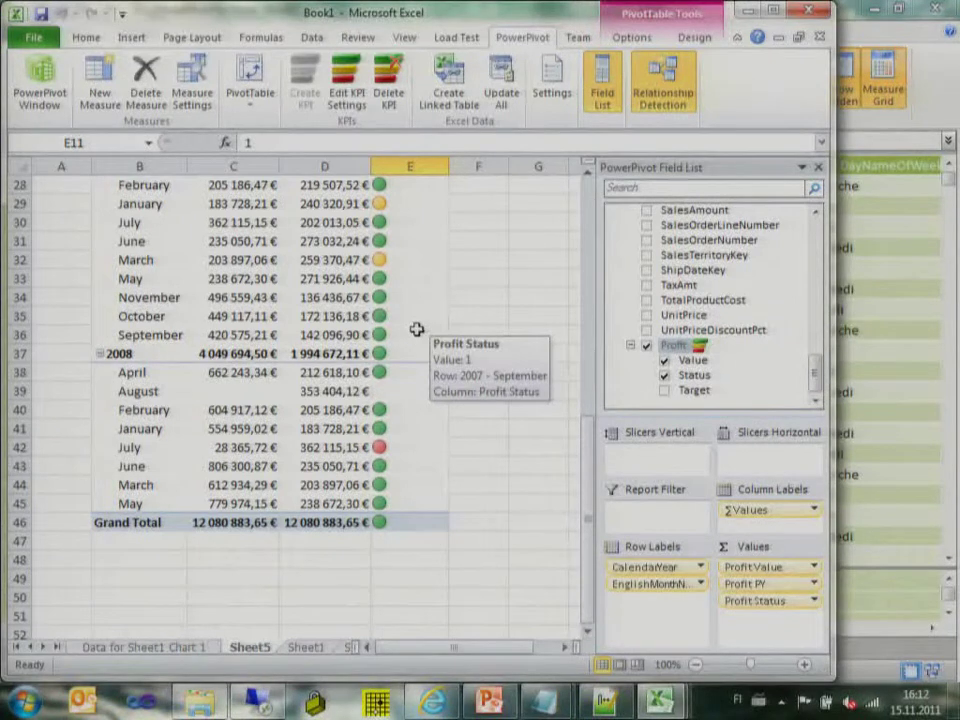
{"action": "scroll", "coordinate": [488, 335], "scroll_direction": "up", "scroll_amount": 8}
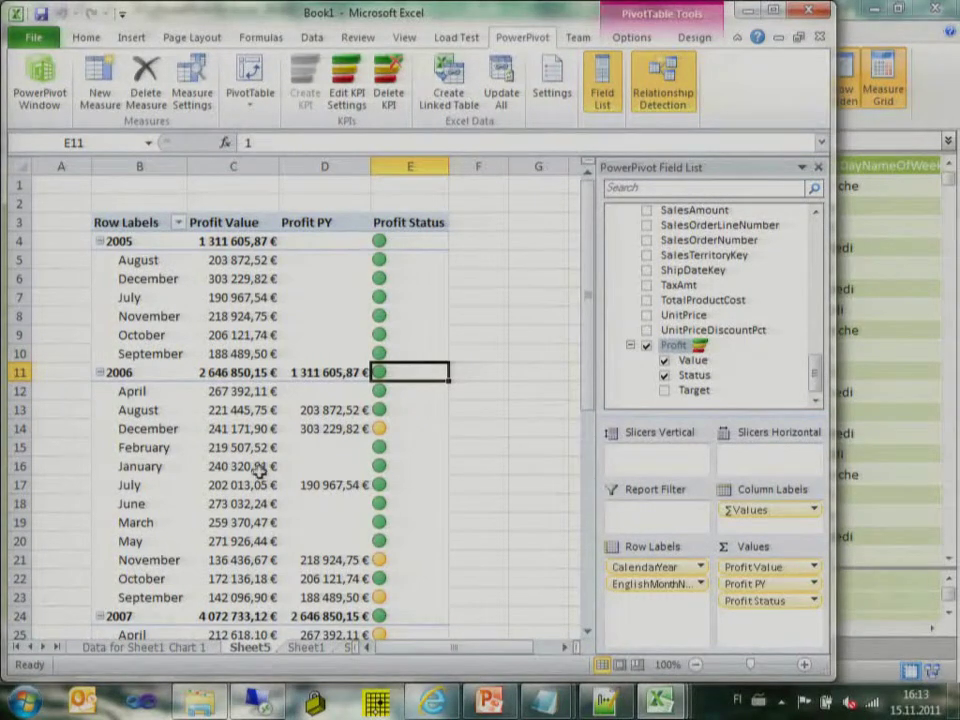
{"action": "mouse_move", "coordinate": [242, 466]}
{"action": "mouse_move", "coordinate": [428, 443]}
- Switch to the PowerPivot window for Book1 and bring up the discount and cost columns of the FactInternetSales table
{"action": "mouse_move", "coordinate": [665, 705]}
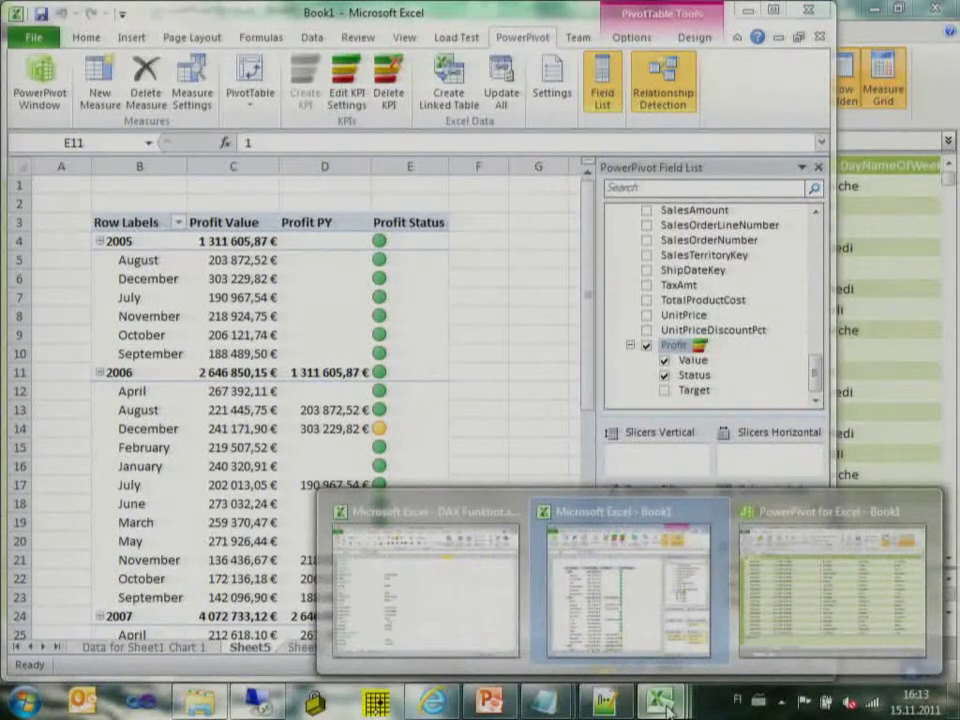
{"action": "left_click", "coordinate": [816, 636]}
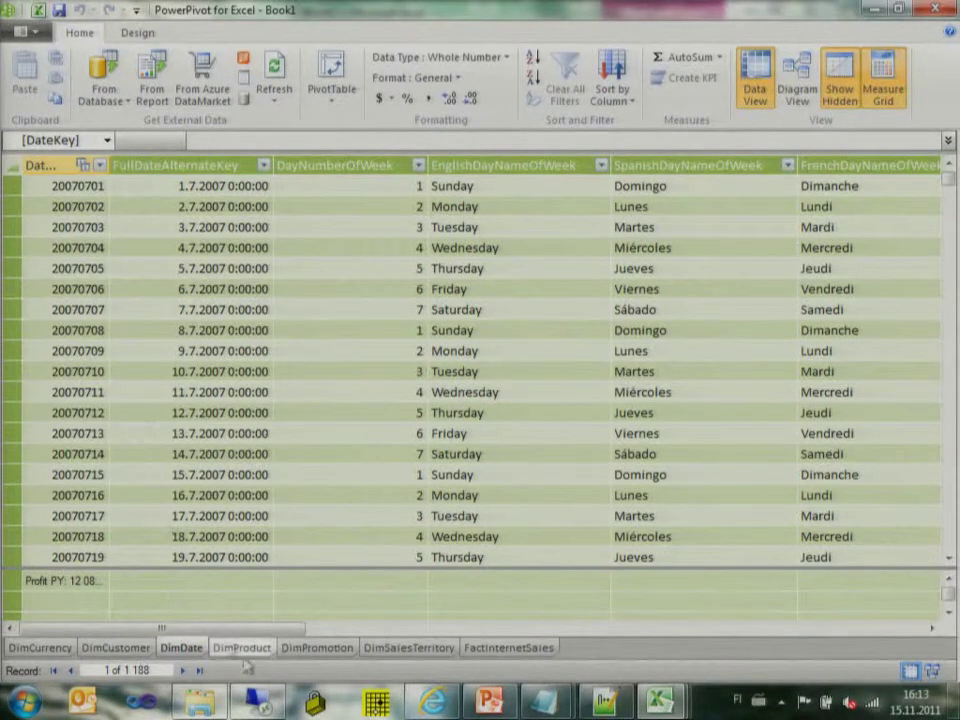
{"action": "left_click", "coordinate": [515, 650]}
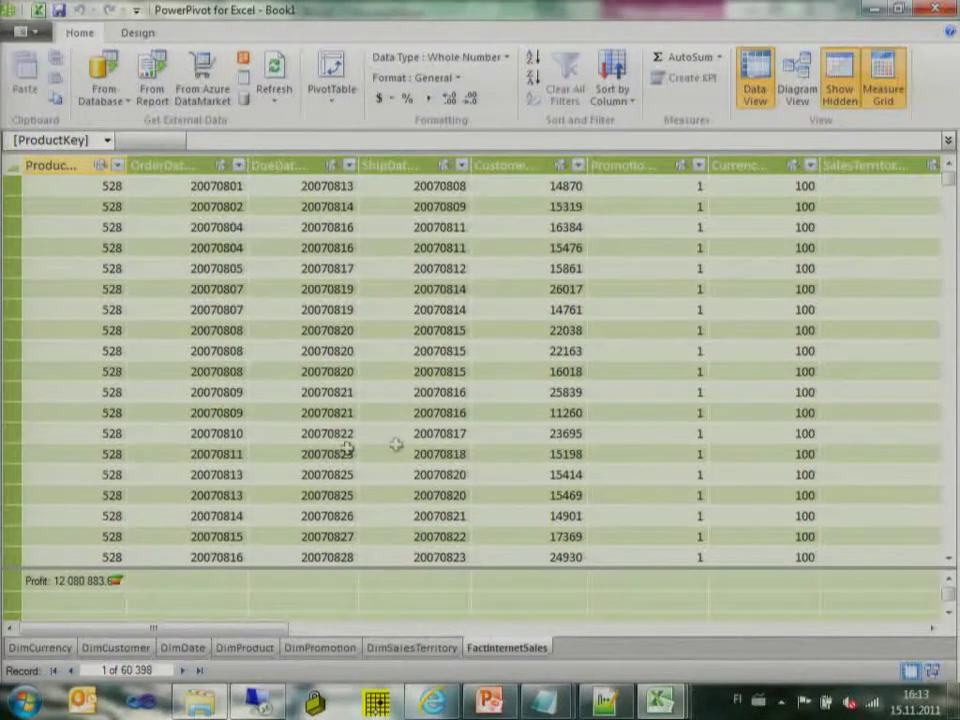
{"action": "left_click_drag", "start_coordinate": [255, 627], "coordinate": [727, 658]}
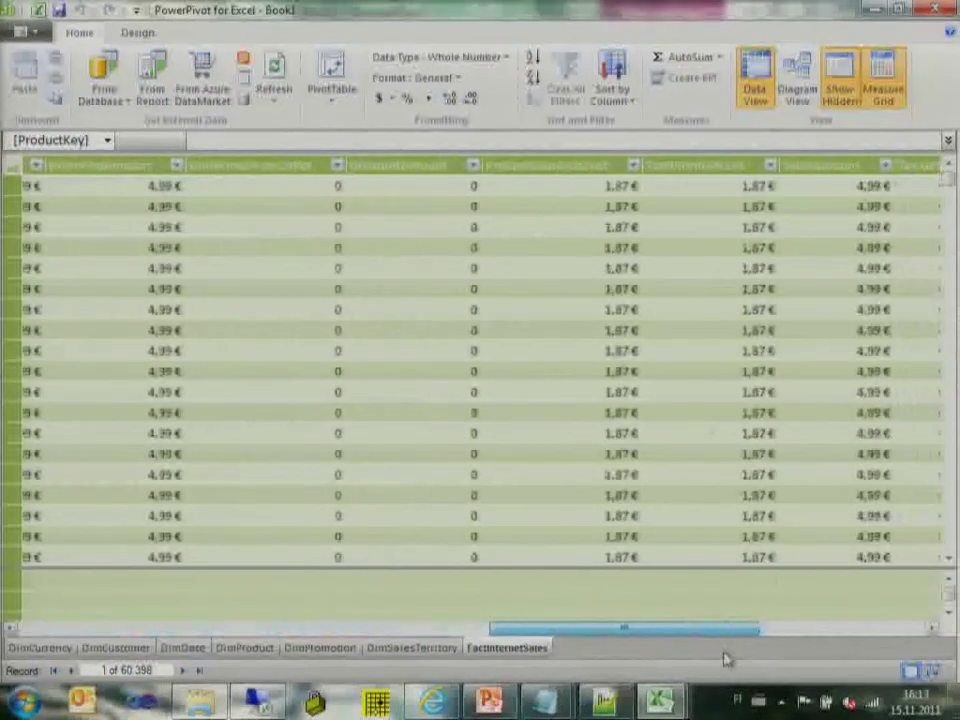
- Format the UnitPriceDiscountPct column as Percentage with two decimal places, keeping the Decimal Number data type
{"action": "right_click", "coordinate": [281, 165]}
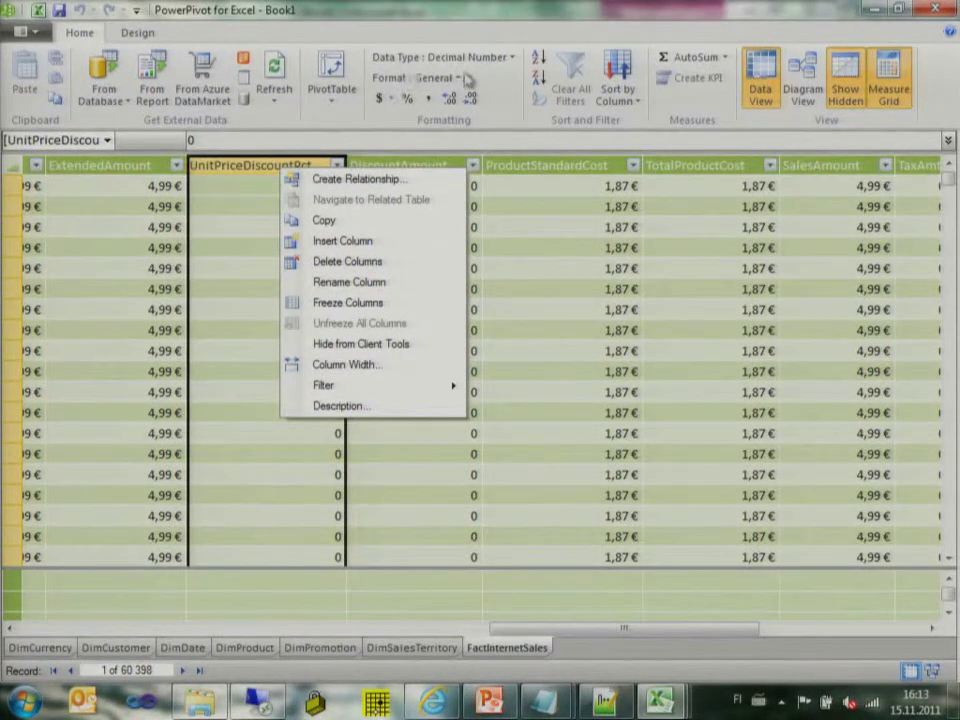
{"action": "left_click", "coordinate": [383, 56]}
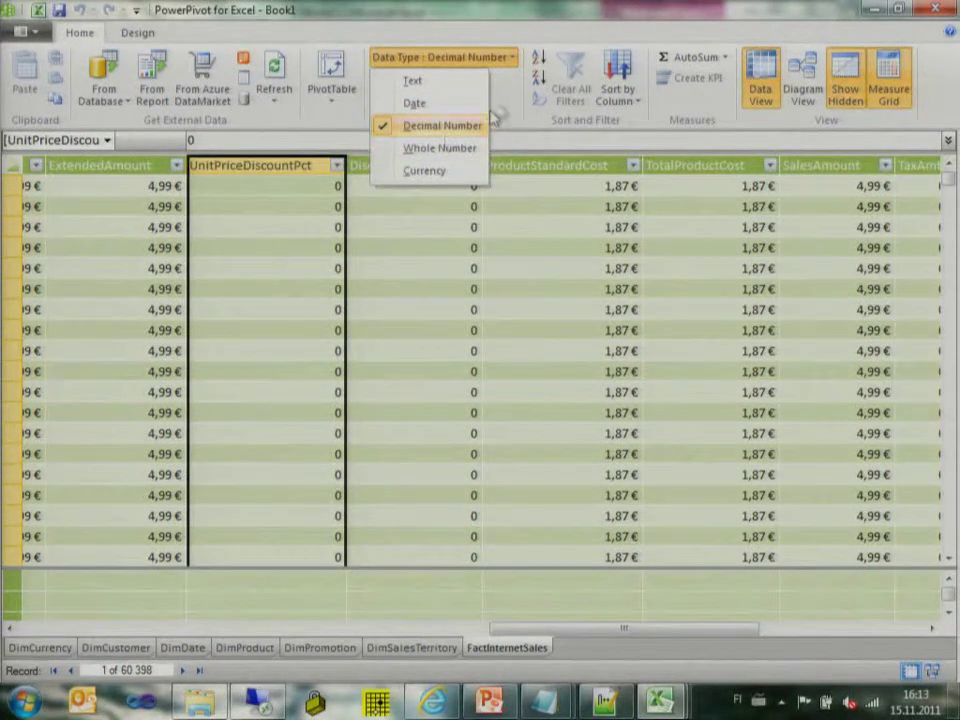
{"action": "left_click", "coordinate": [440, 125]}
{"action": "left_click", "coordinate": [415, 77]}
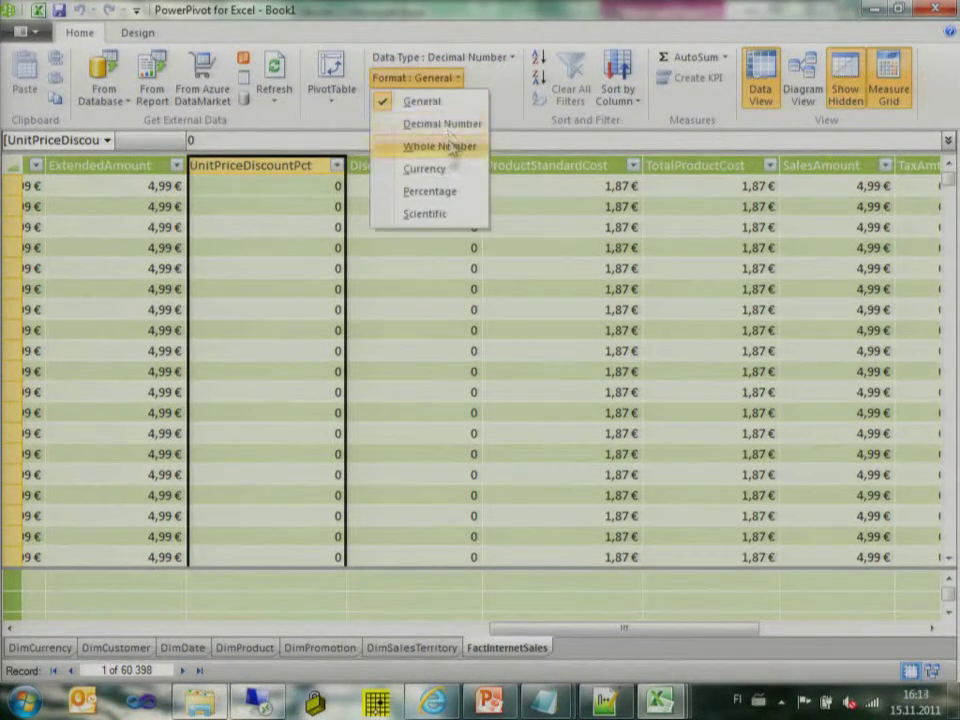
{"action": "left_click", "coordinate": [440, 192]}
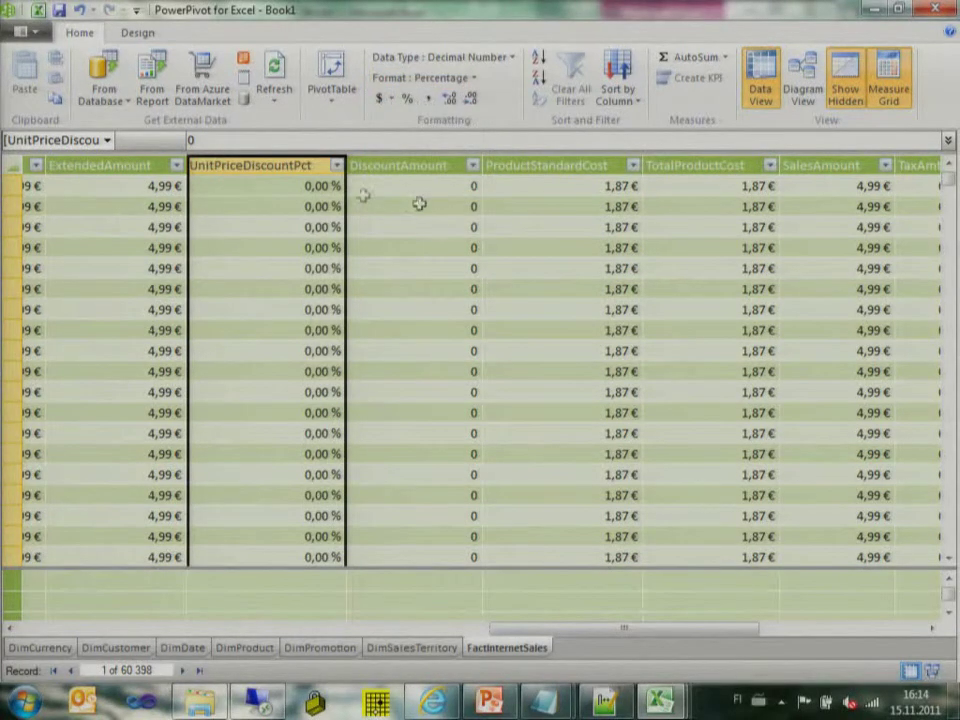
{"action": "left_click", "coordinate": [449, 99]}
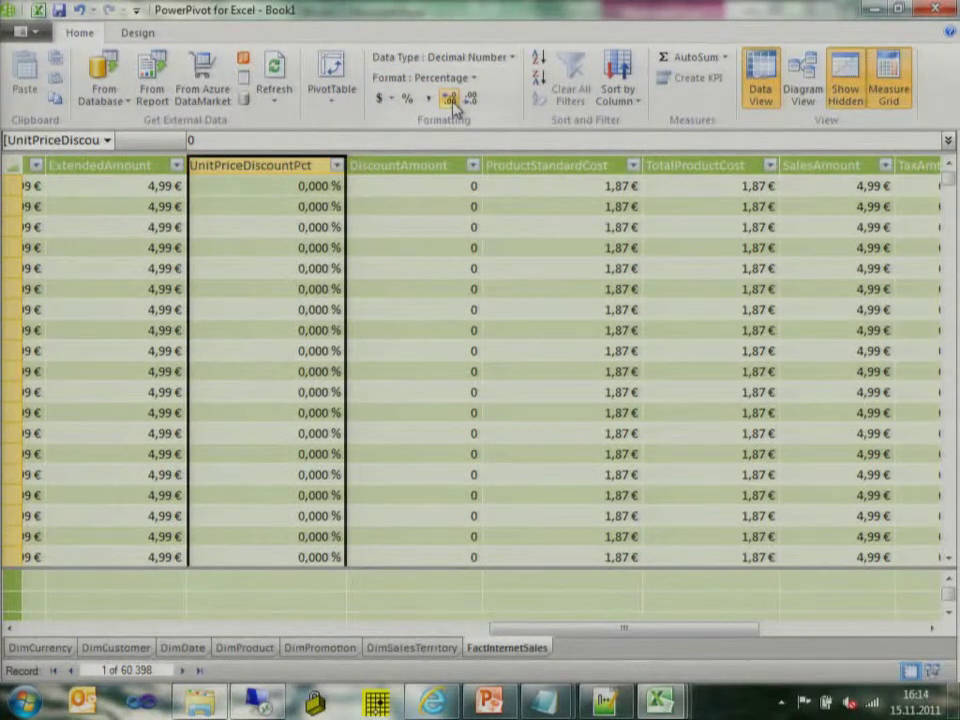
{"action": "left_click", "coordinate": [467, 100]}
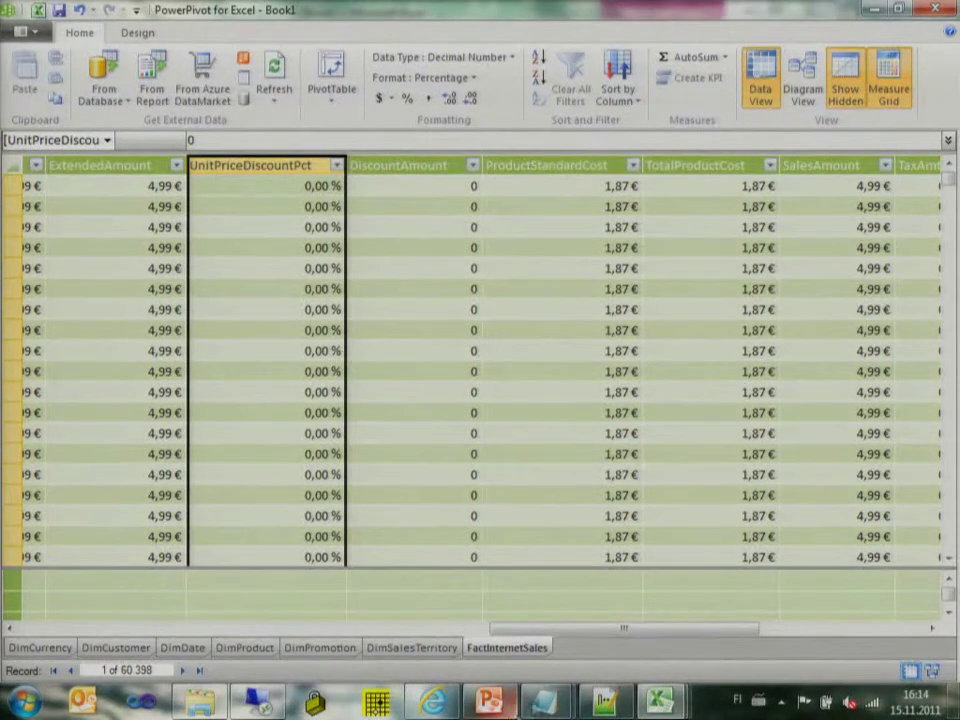
- Switch to the demo.txt notes in Notepad to consult the list of demo topics
{"action": "mouse_move", "coordinate": [543, 700]}
{"action": "left_click", "coordinate": [493, 626]}
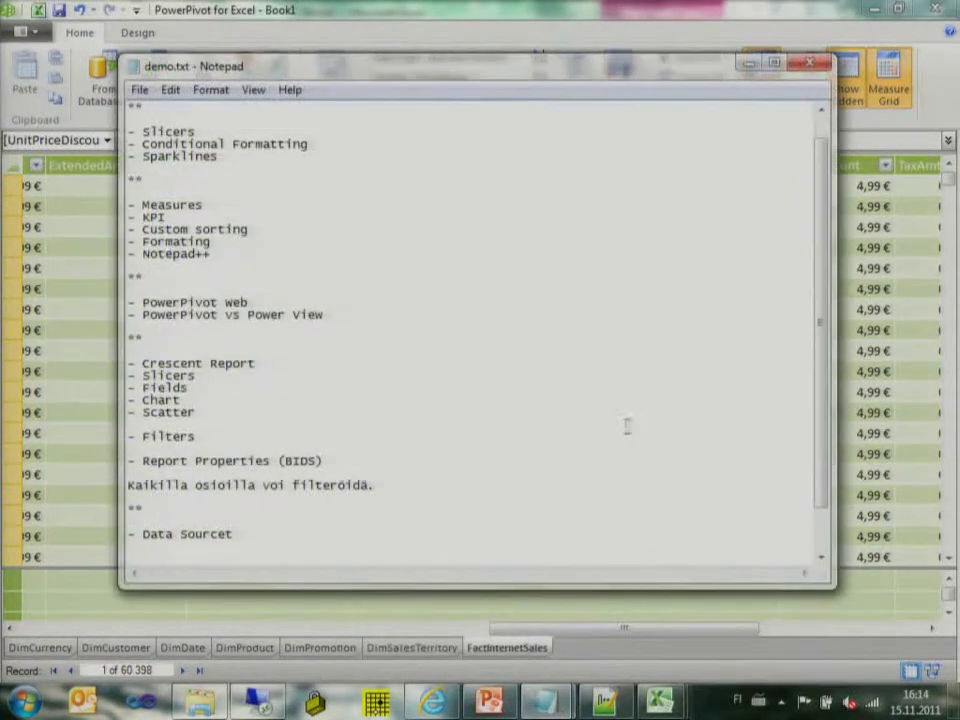
- Put the notes away, switch to the Book1 worksheet and highlight the month labels listed under 2005 in the pivot table
{"action": "scroll", "coordinate": [610, 400], "scroll_direction": "up", "scroll_amount": 1}
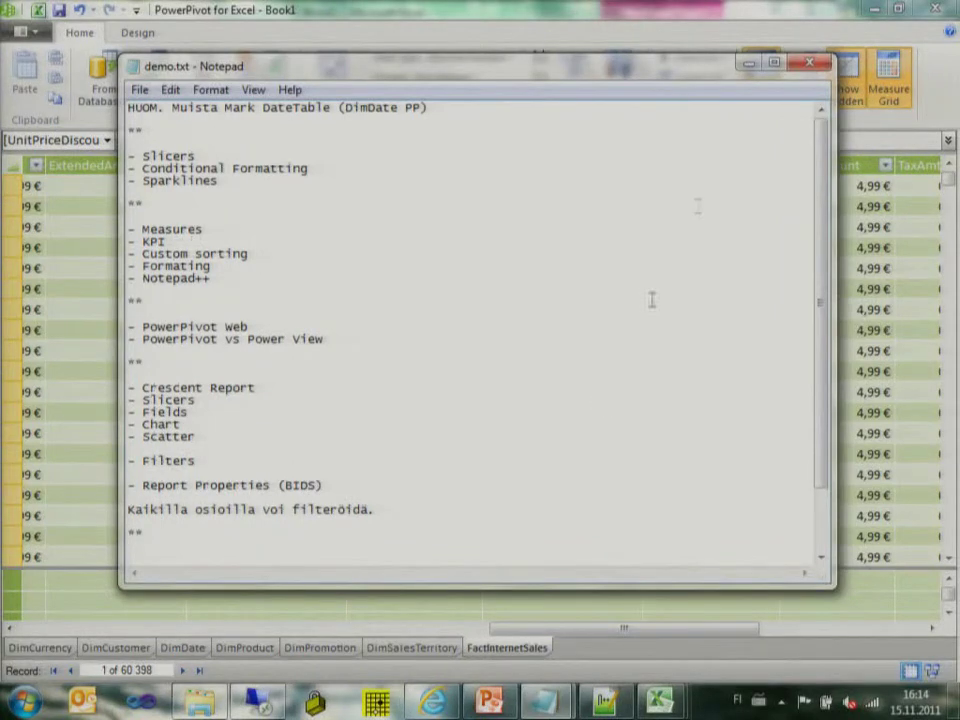
{"action": "left_click", "coordinate": [748, 63]}
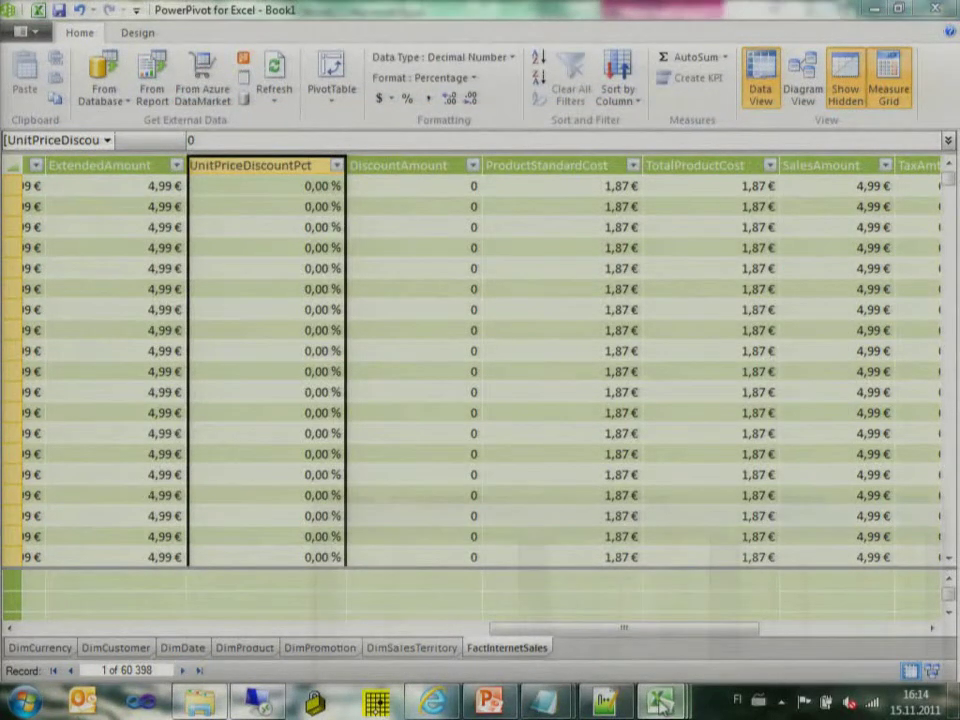
{"action": "mouse_move", "coordinate": [658, 702]}
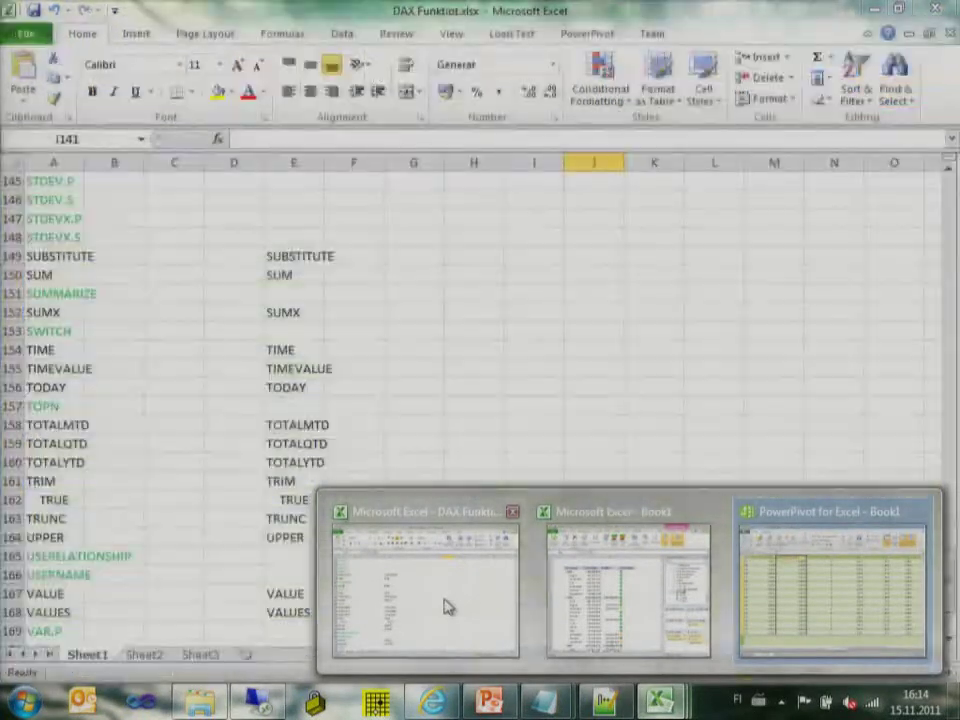
{"action": "left_click", "coordinate": [446, 606]}
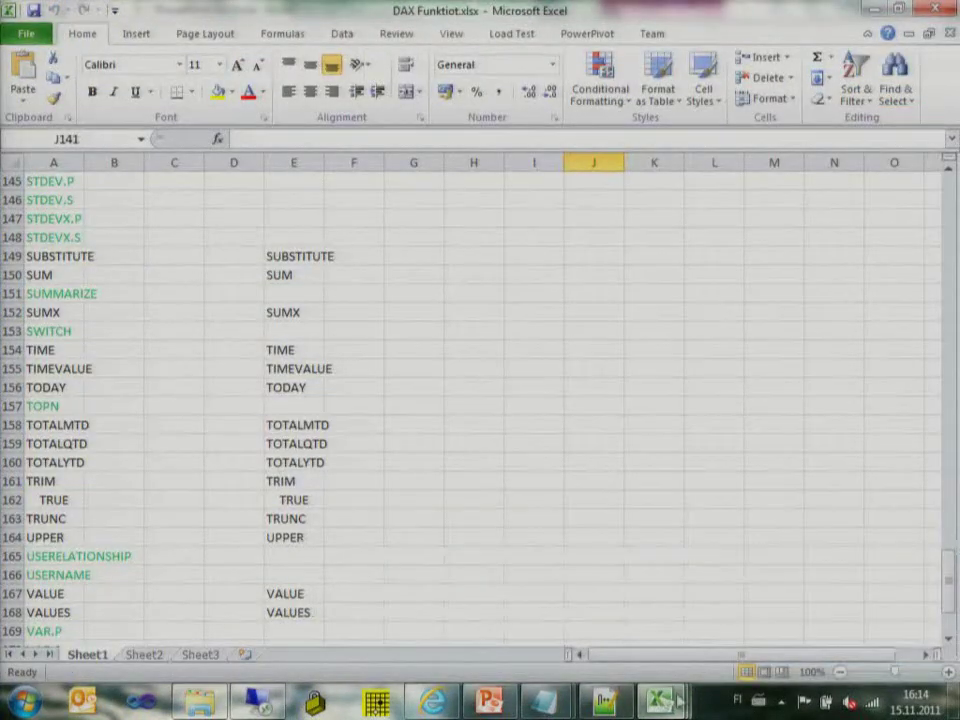
{"action": "left_click", "coordinate": [632, 645]}
{"action": "left_click_drag", "start_coordinate": [135, 261], "coordinate": [157, 355]}
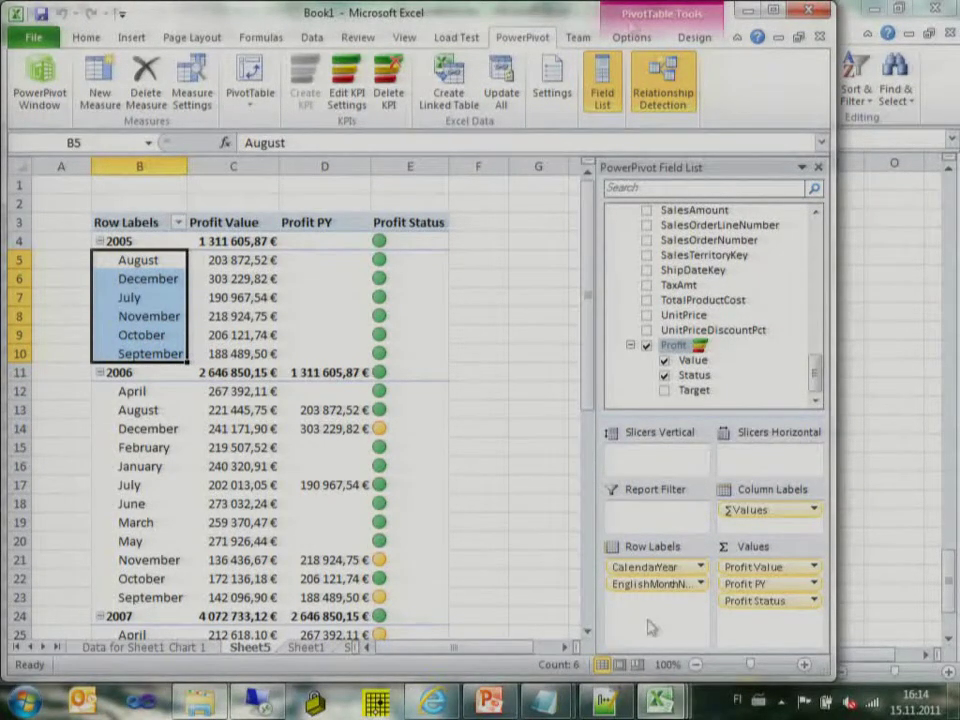
- In the PowerPivot window's DimDate table, set the EnglishMonthName column to sort by MonthNumberOfYear
{"action": "mouse_move", "coordinate": [665, 697]}
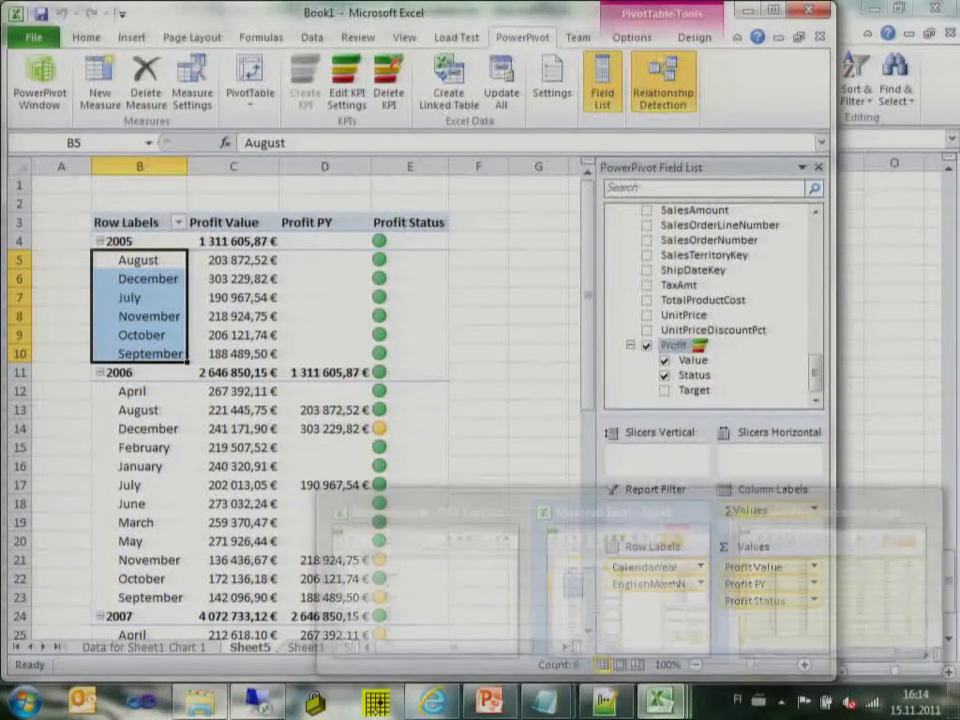
{"action": "left_click", "coordinate": [806, 604]}
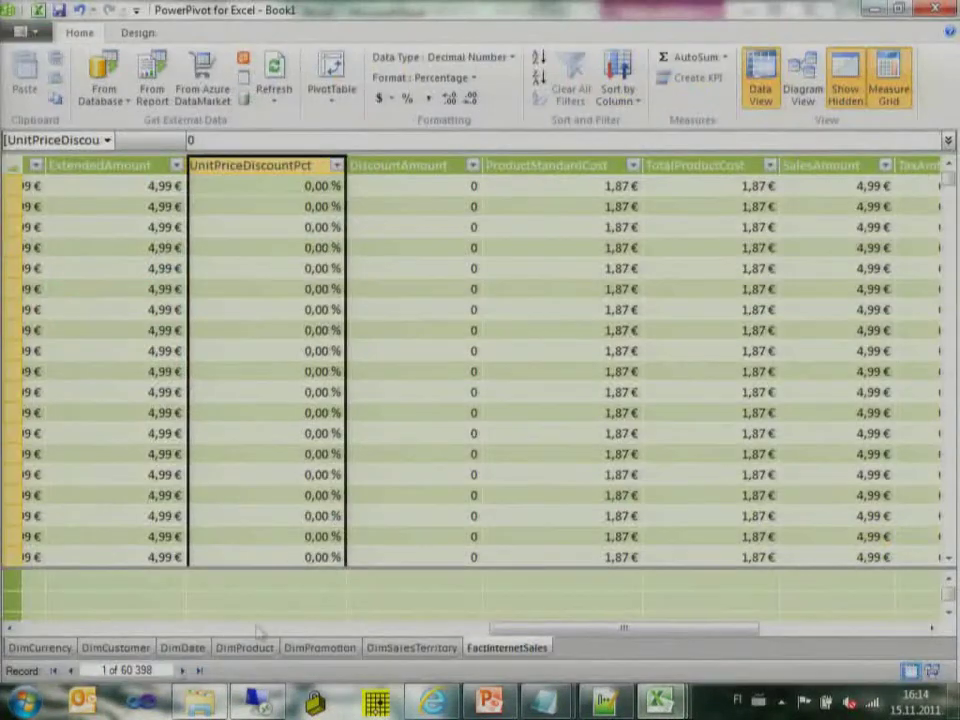
{"action": "left_click", "coordinate": [180, 648]}
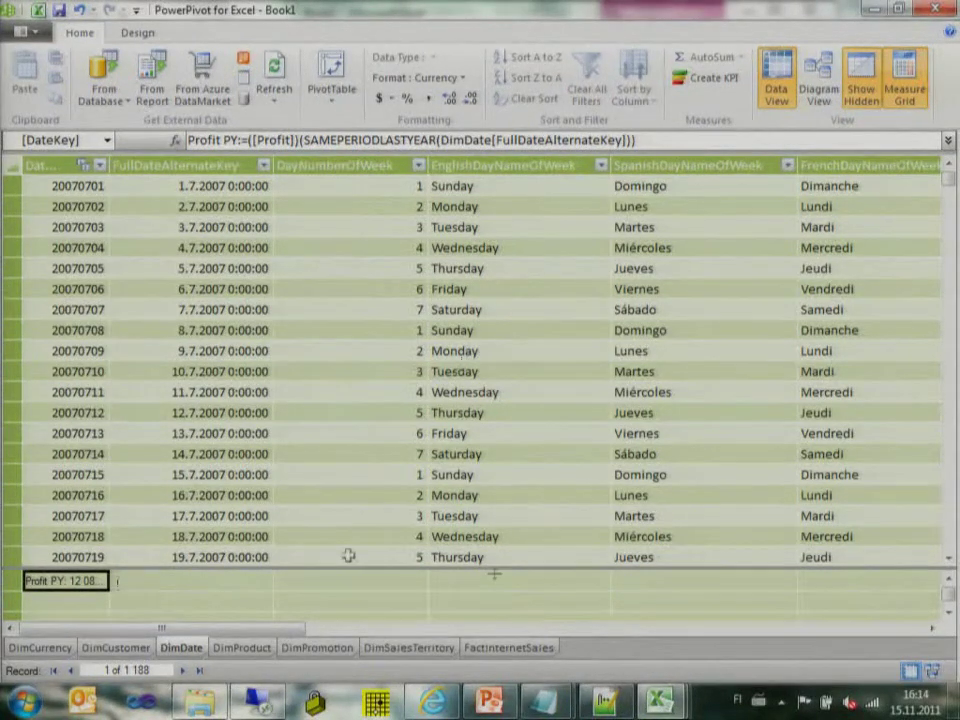
{"action": "left_click_drag", "start_coordinate": [205, 629], "coordinate": [514, 647]}
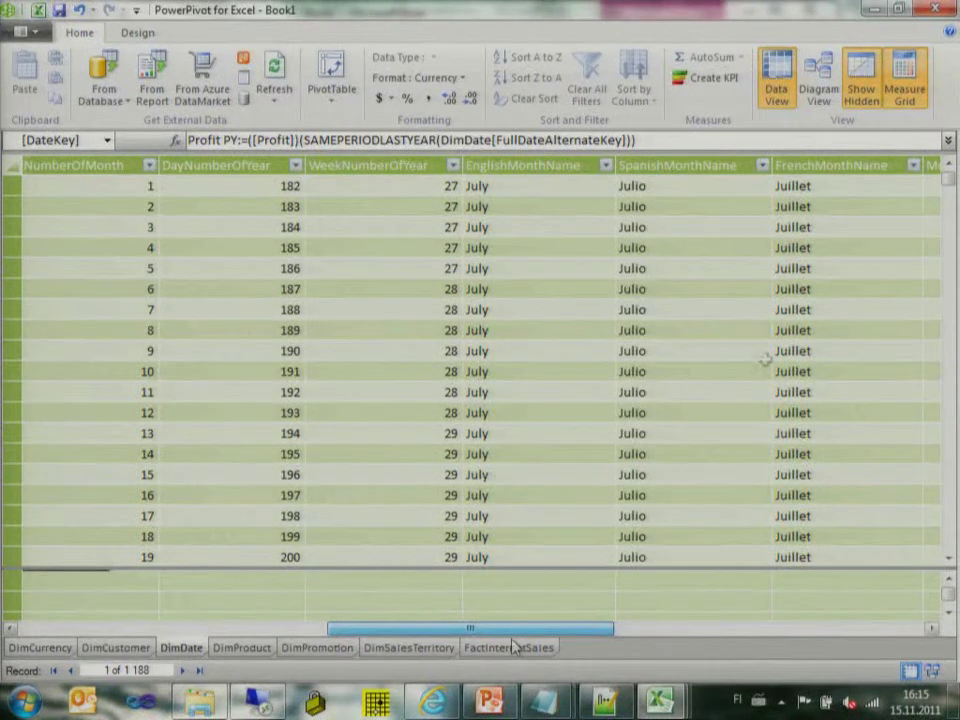
{"action": "left_click", "coordinate": [508, 167]}
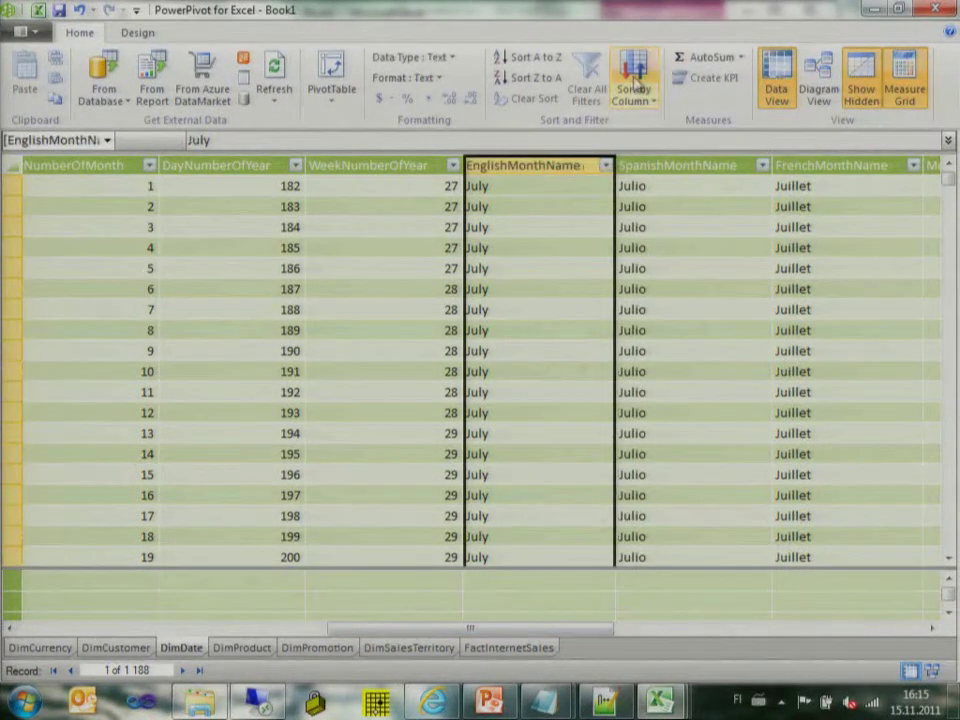
{"action": "left_click", "coordinate": [634, 86]}
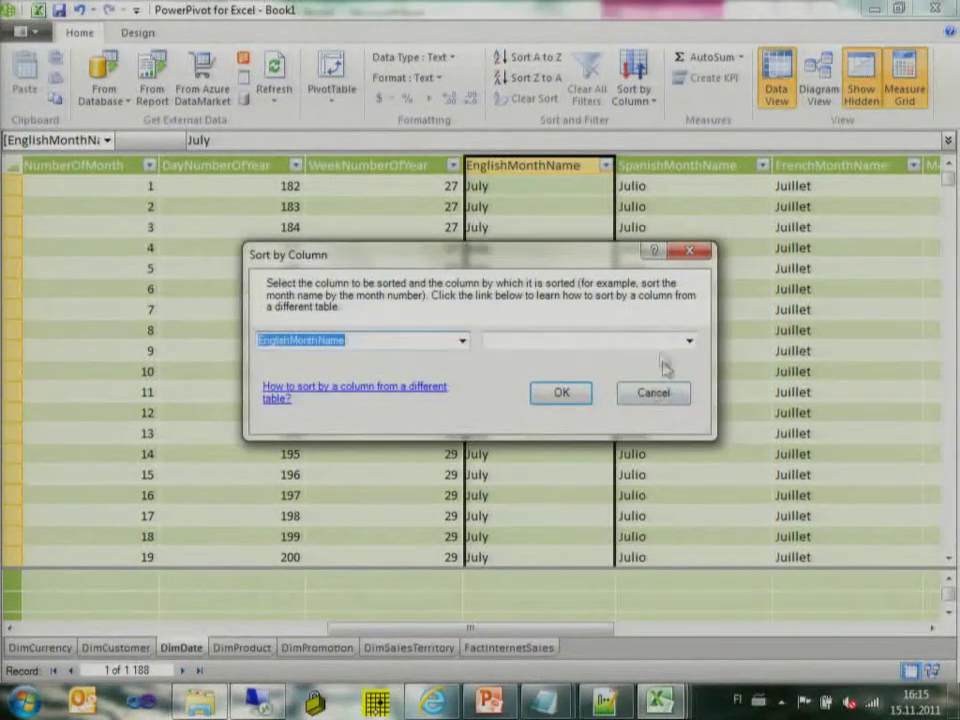
{"action": "left_click", "coordinate": [689, 343]}
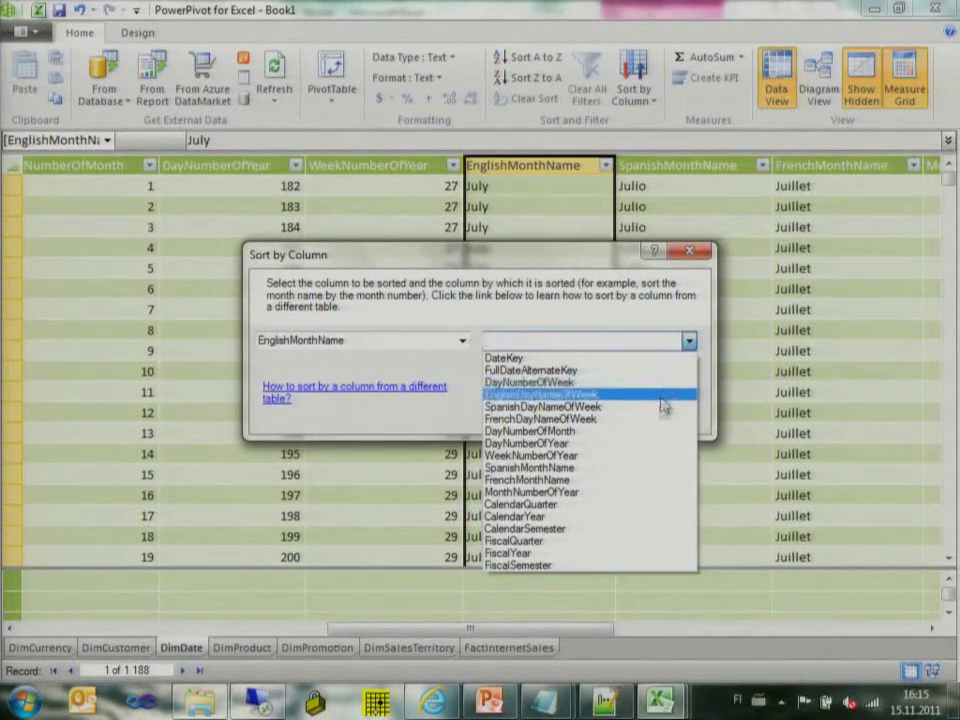
{"action": "left_click", "coordinate": [614, 500]}
{"action": "left_click", "coordinate": [560, 393]}
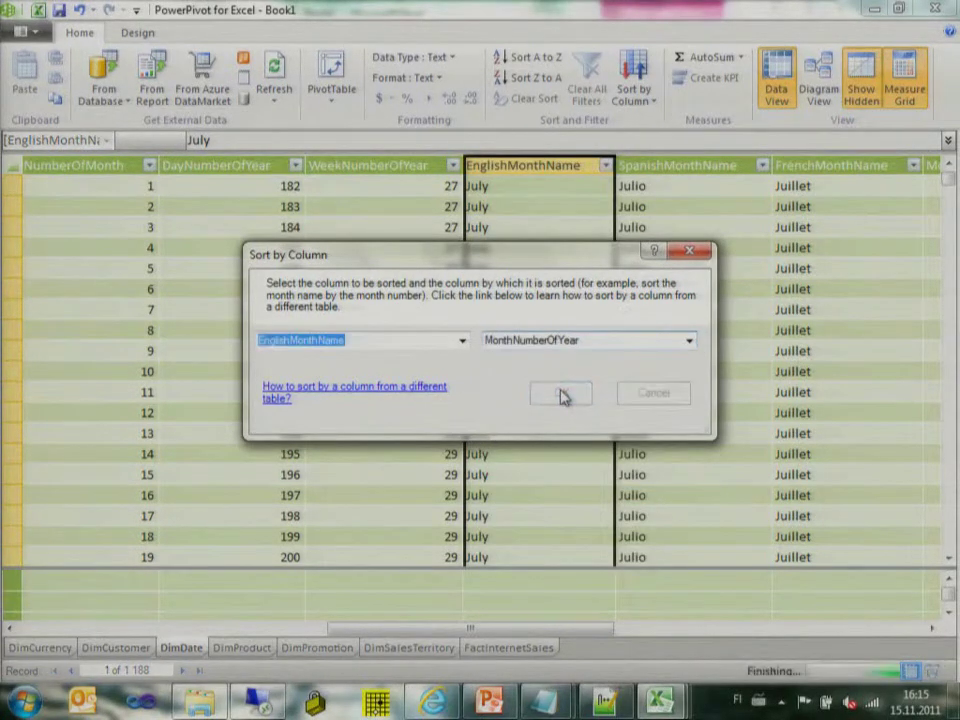
- Return to the Book1 worksheet and refresh the pivot table with the modified PowerPivot data
{"action": "left_click", "coordinate": [36, 10]}
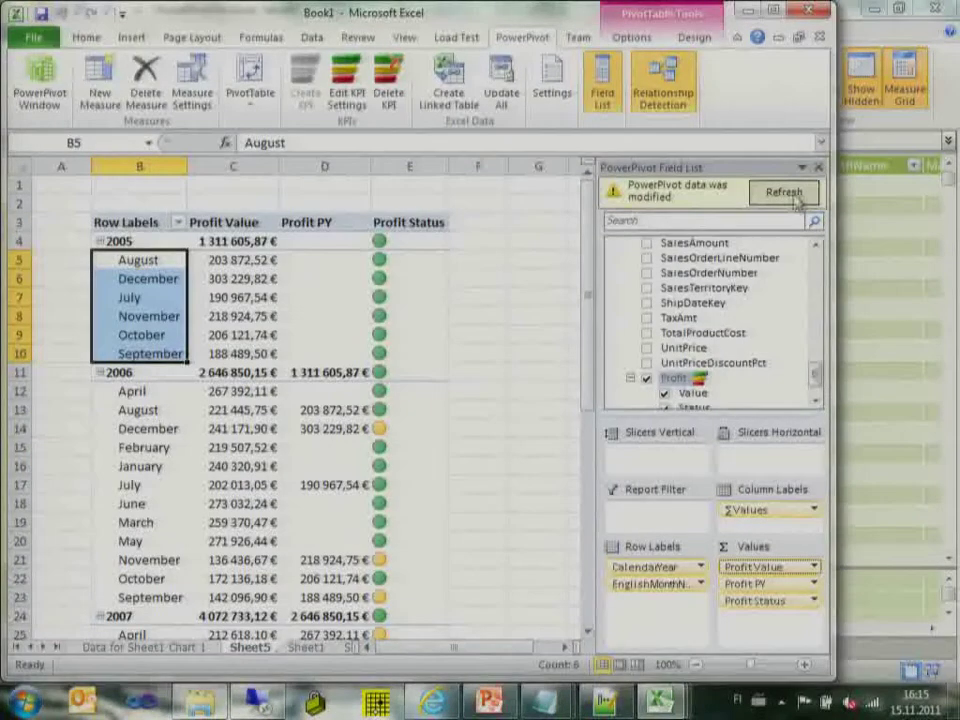
{"action": "left_click", "coordinate": [785, 193]}
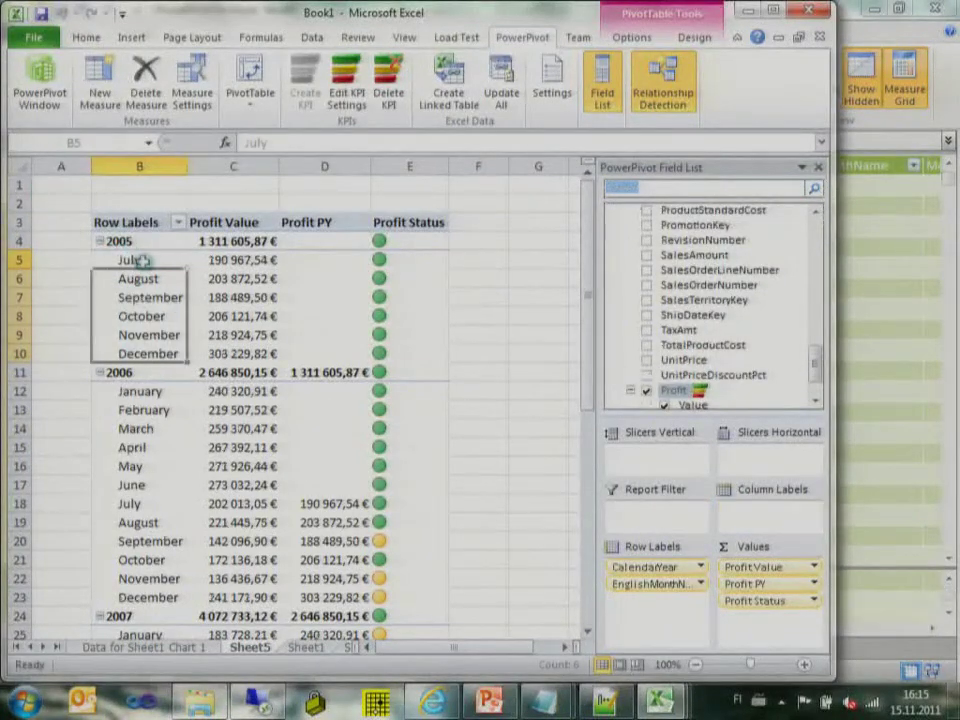
{"action": "left_click", "coordinate": [144, 261]}
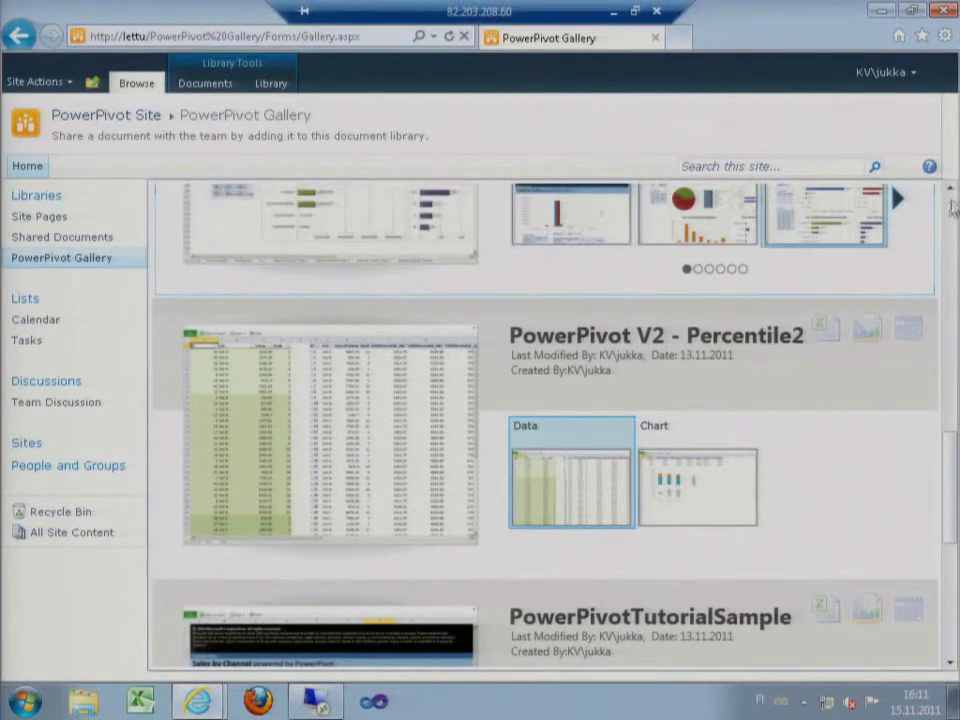
- Browse the PowerPivot Gallery site and create a Crescent report from the HelloWorldPicnicDenaliCTP3 workbook
{"action": "left_click_drag", "start_coordinate": [952, 207], "coordinate": [952, 207]}
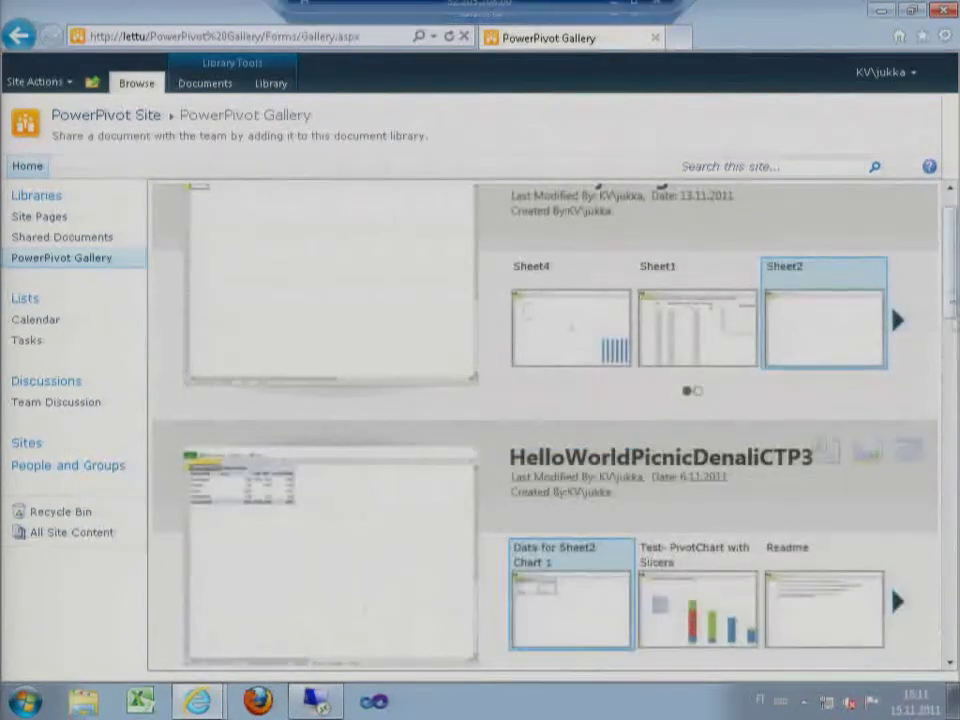
{"action": "mouse_move", "coordinate": [950, 272]}
{"action": "left_mouse_down"}
{"action": "mouse_move", "coordinate": [955, 560]}
{"action": "mouse_move", "coordinate": [955, 447]}
{"action": "left_mouse_up"}
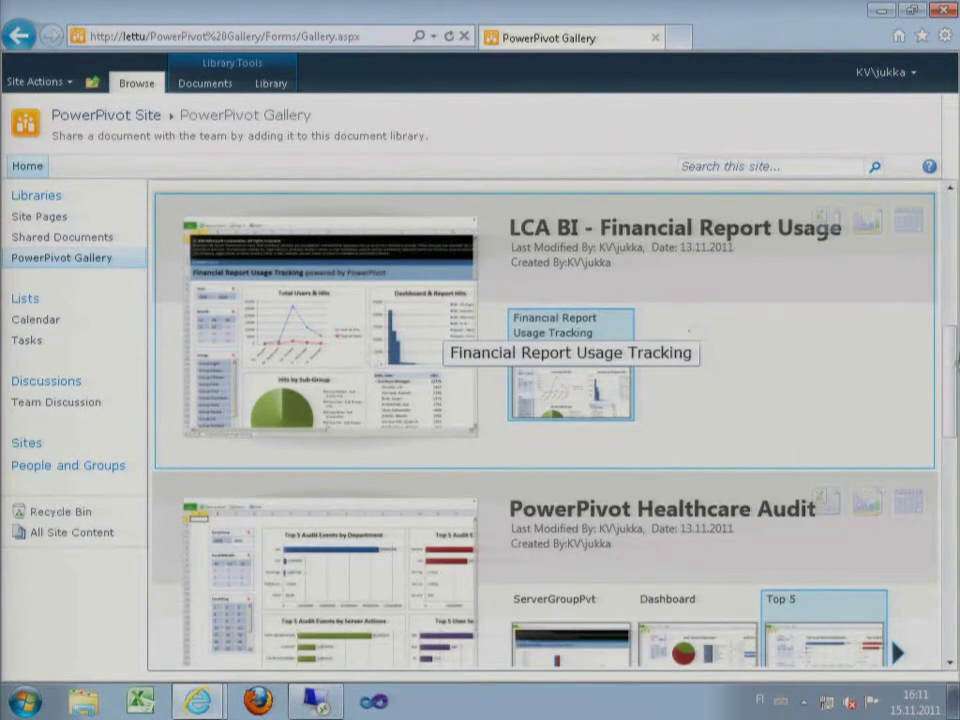
{"action": "left_click_drag", "start_coordinate": [951, 334], "coordinate": [948, 288]}
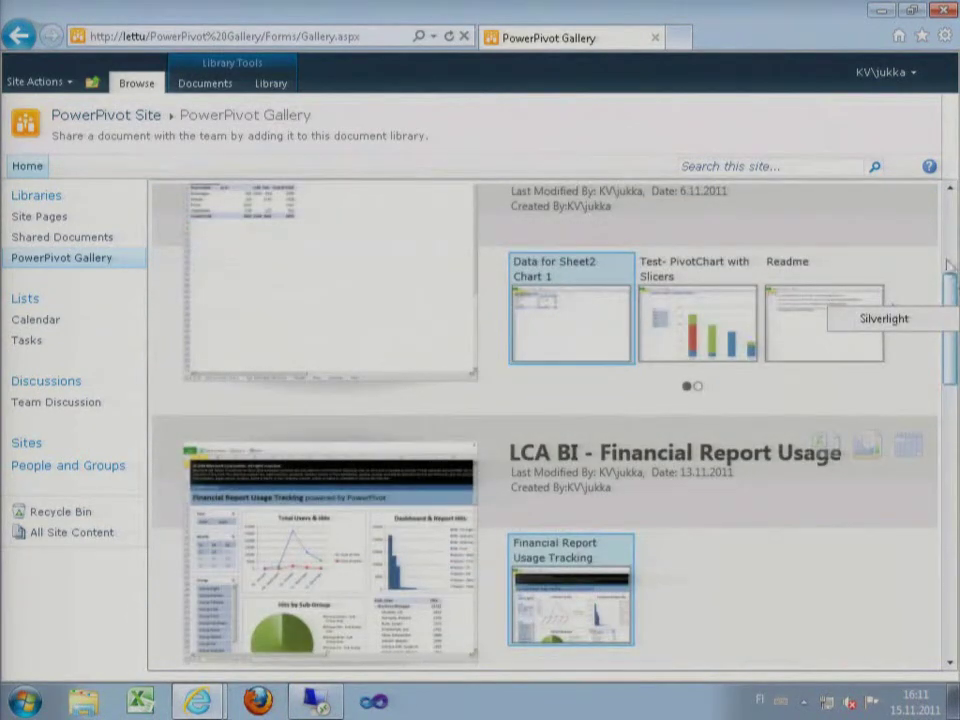
{"action": "scroll", "coordinate": [948, 268], "scroll_direction": "up", "scroll_amount": 1}
{"action": "scroll", "coordinate": [942, 273], "scroll_direction": "up", "scroll_amount": 1}
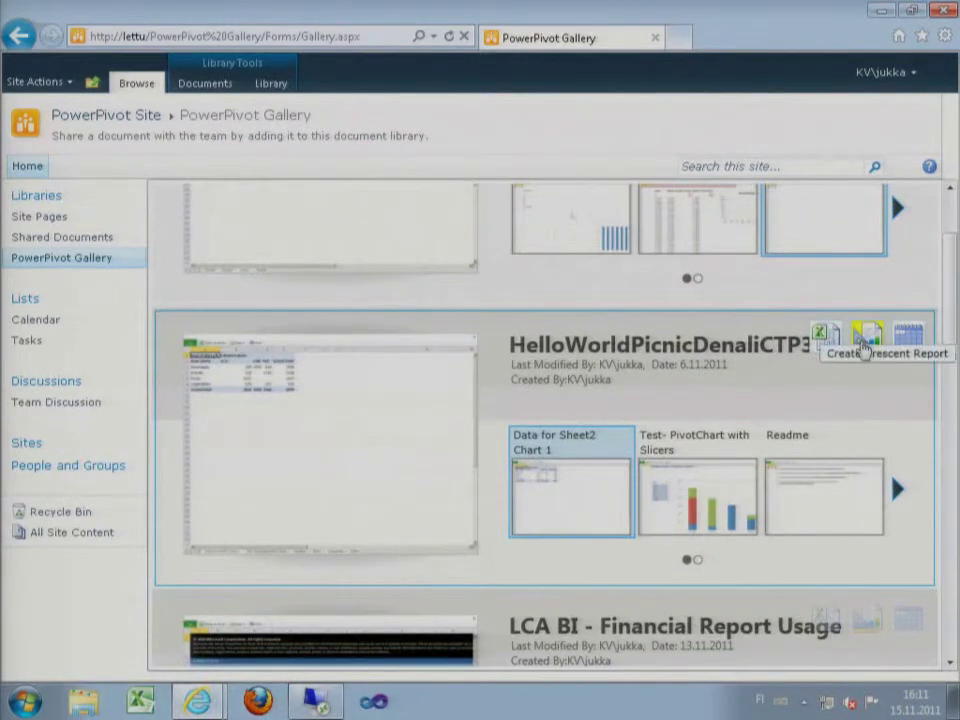
{"action": "left_click", "coordinate": [866, 344]}
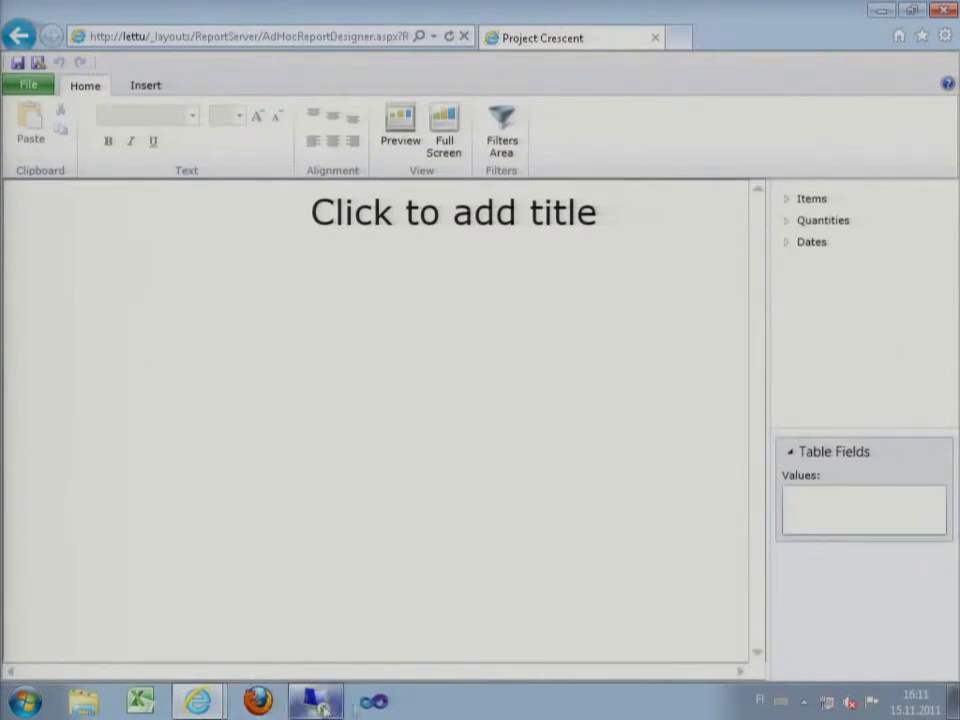
- Replace the report's placeholder title with "Demo Report"
{"action": "double_click", "coordinate": [487, 210]}
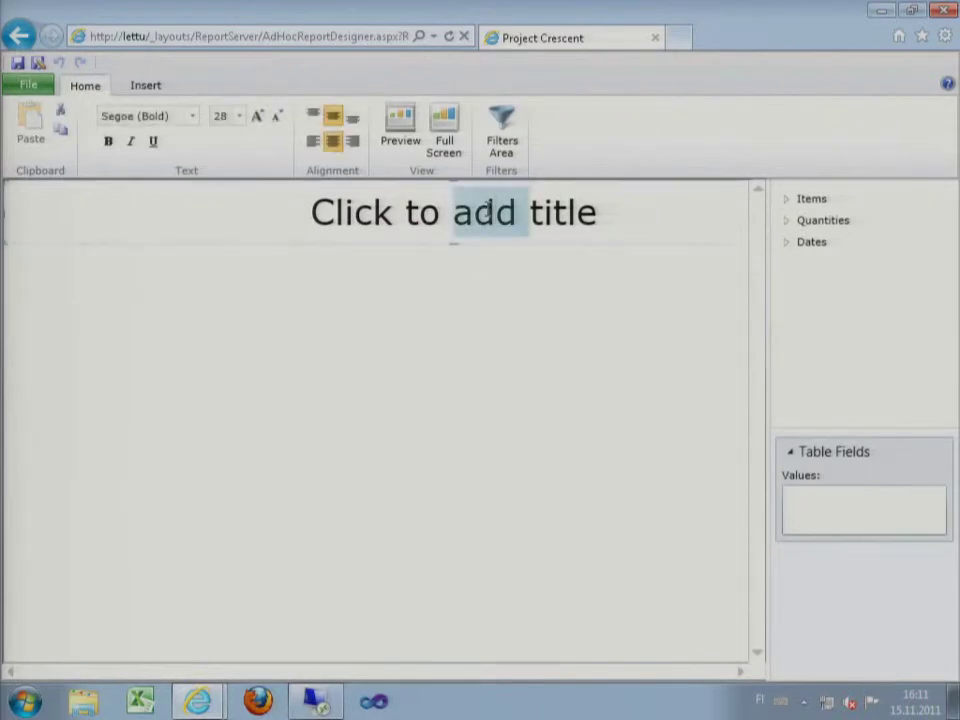
{"action": "left_click_drag", "start_coordinate": [612, 210], "coordinate": [316, 222]}
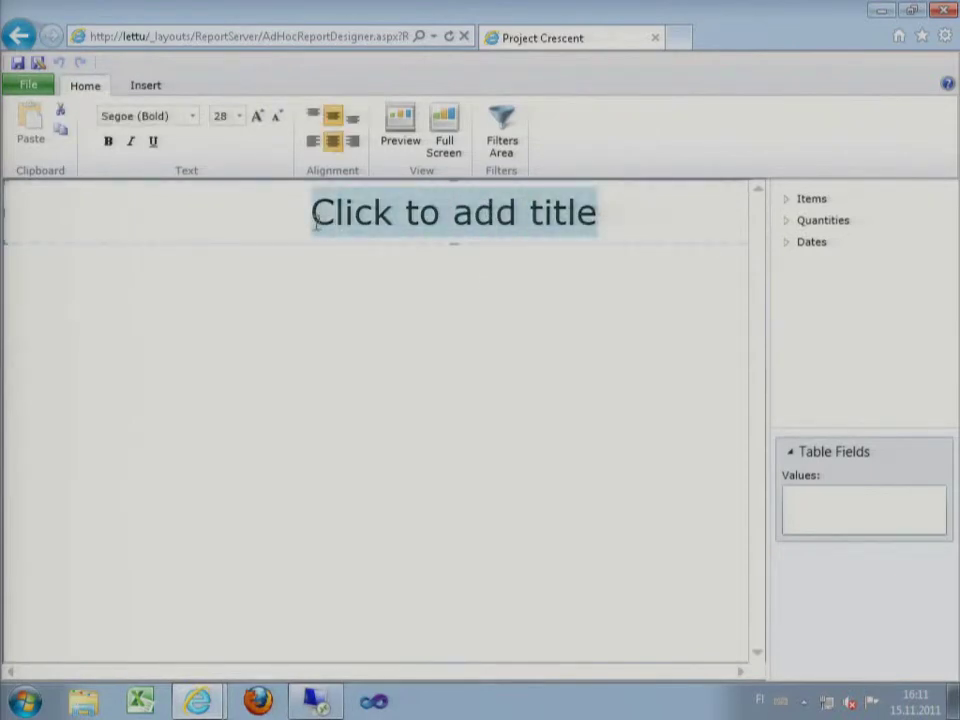
{"action": "type", "text": "Demo"}
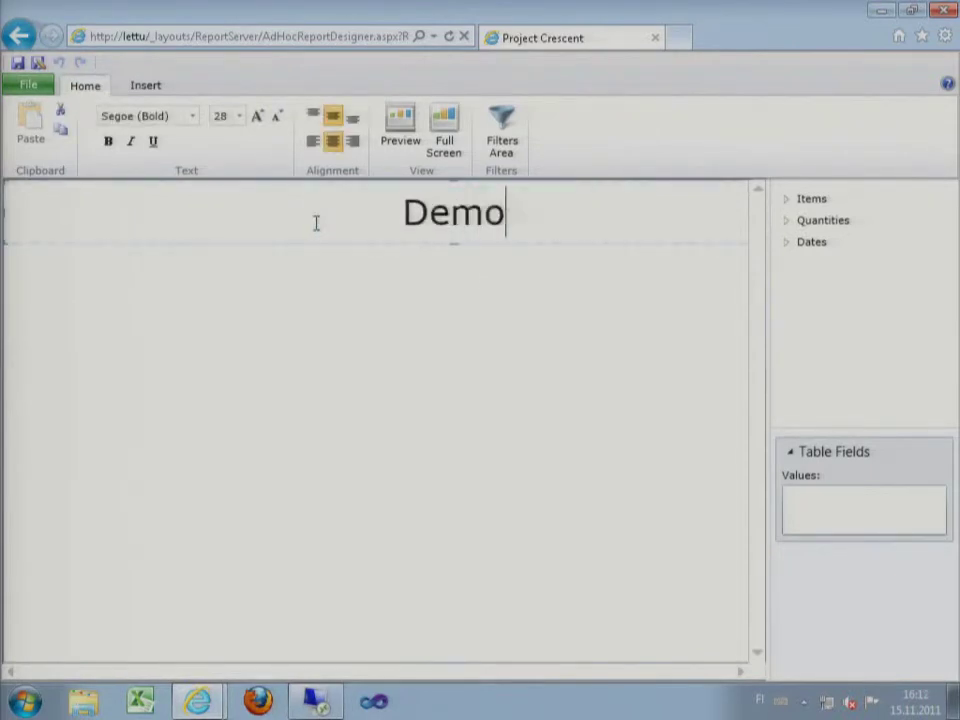
{"action": "type", "text": " Report"}
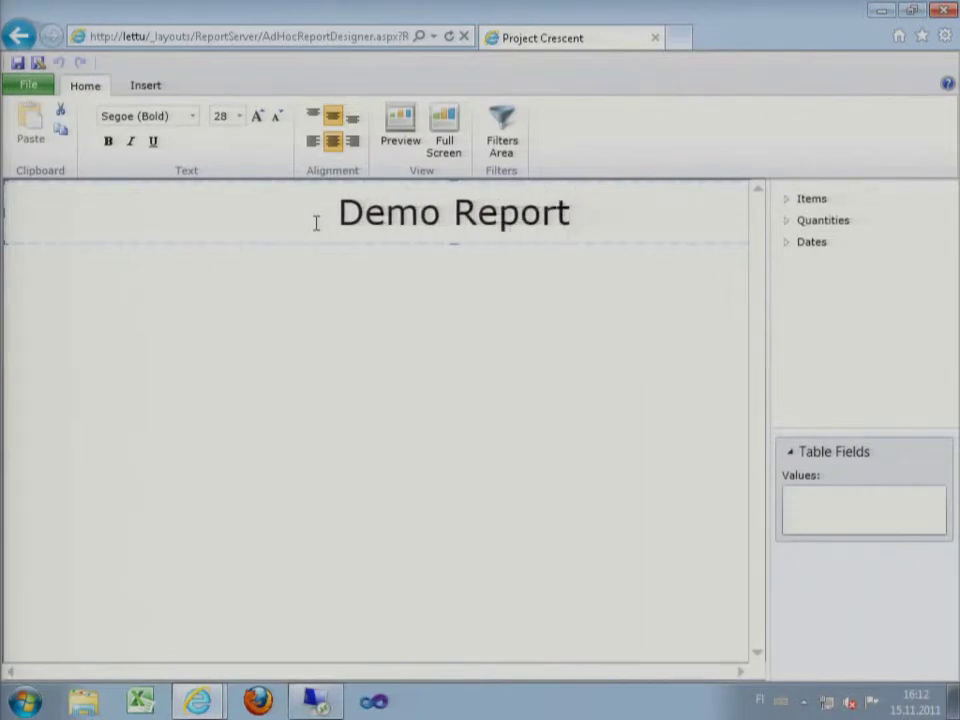
{"action": "left_click", "coordinate": [427, 335]}
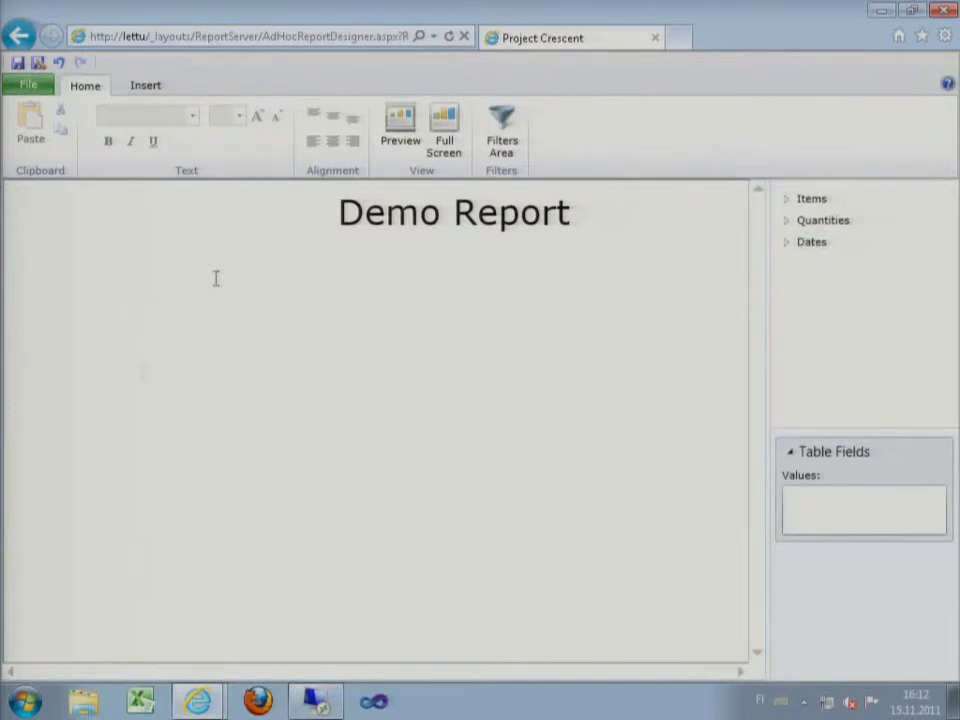
- Check the AW Internet Sales Tabular Model in the remote Visual Studio session and return to the Crescent report
{"action": "left_click", "coordinate": [315, 702]}
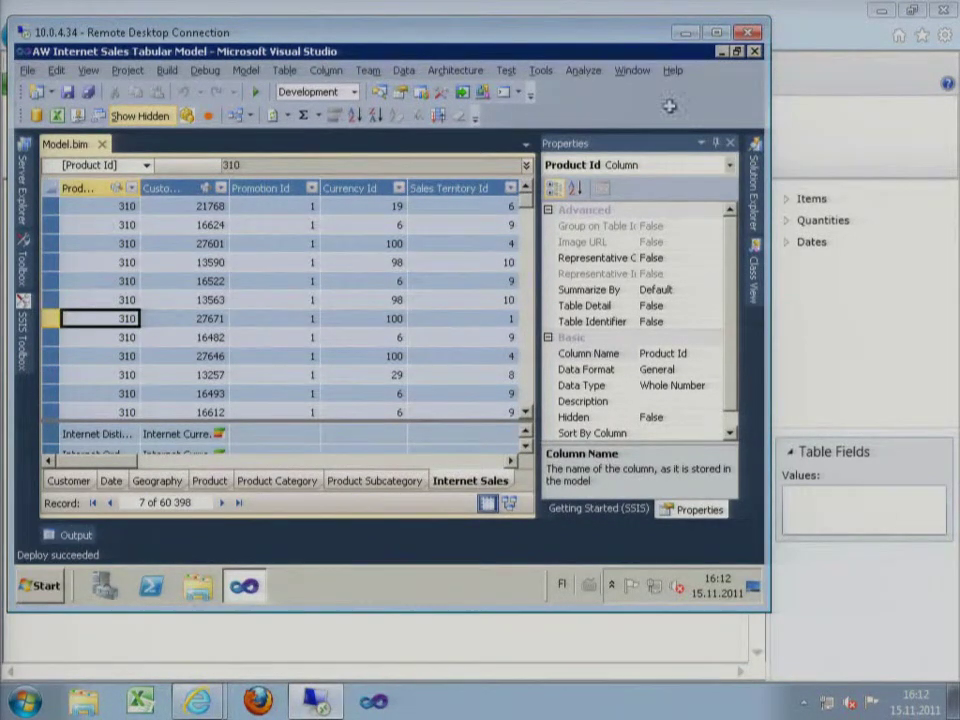
{"action": "left_click", "coordinate": [687, 33]}
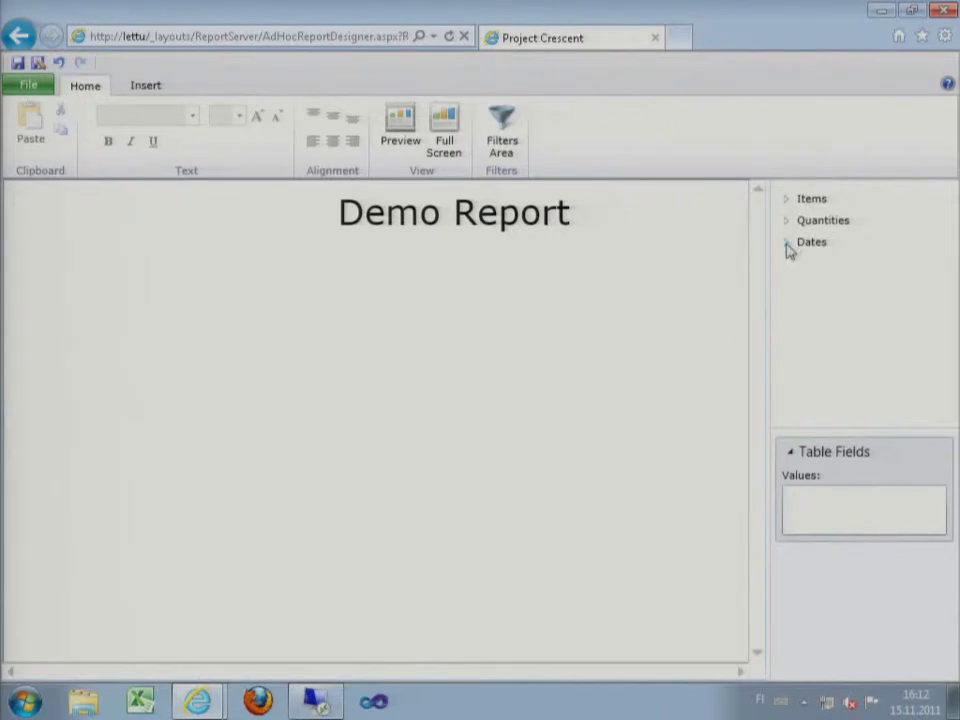
- Build a table from the Category and Drawing fields of Items and move it to the report's upper-left area, below the title
{"action": "left_click", "coordinate": [786, 199]}
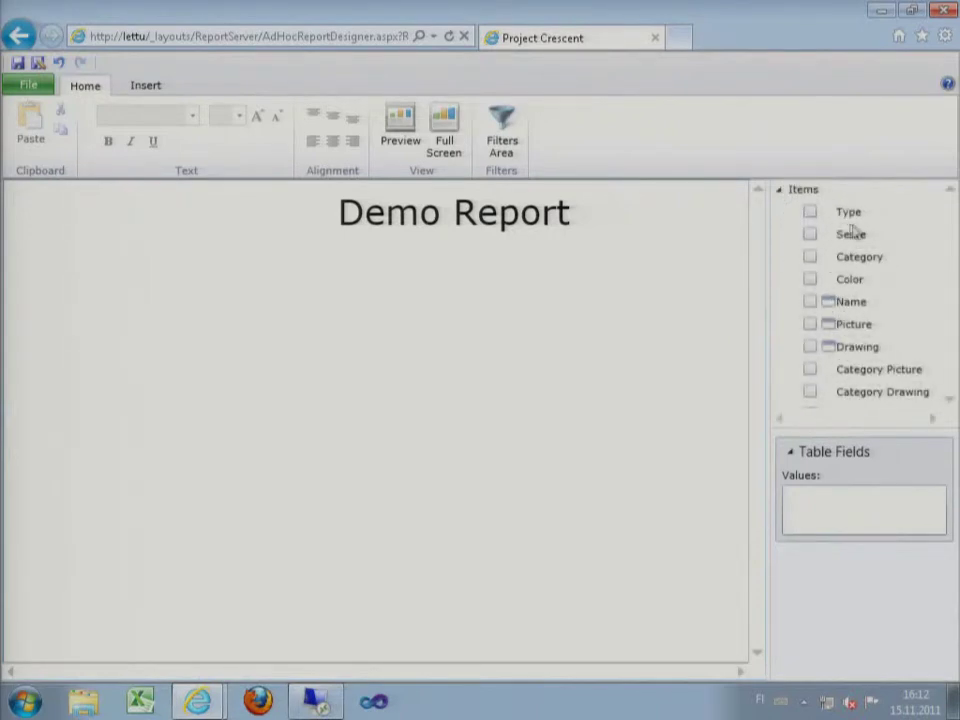
{"action": "left_click_drag", "start_coordinate": [863, 270], "coordinate": [862, 519]}
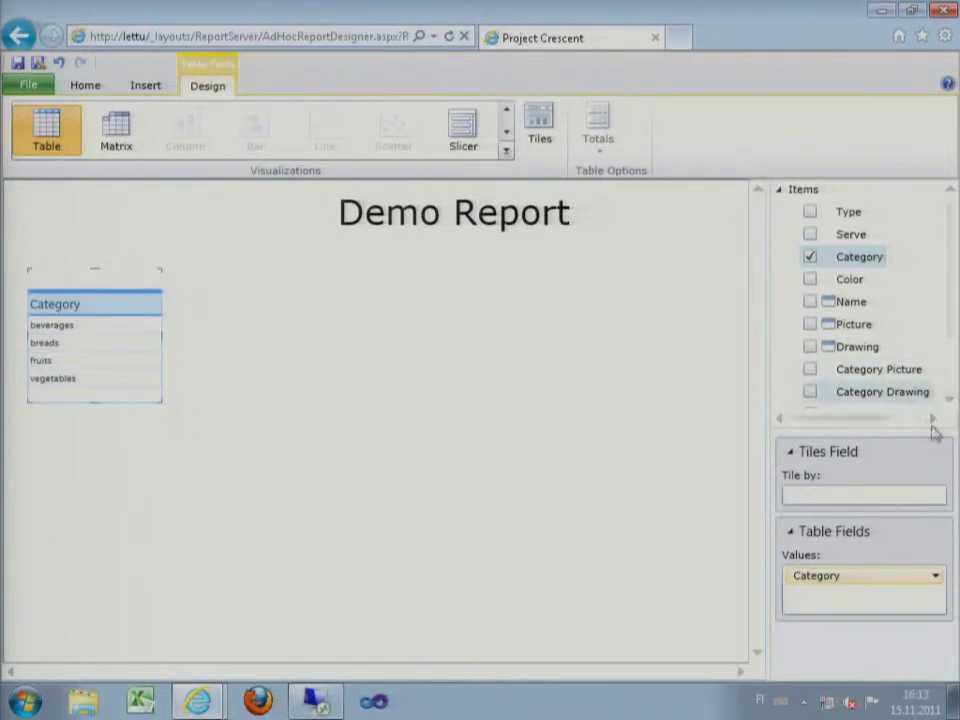
{"action": "left_click", "coordinate": [950, 192]}
{"action": "mouse_move", "coordinate": [880, 358]}
{"action": "left_mouse_down"}
{"action": "mouse_move", "coordinate": [859, 358]}
{"action": "mouse_move", "coordinate": [862, 607]}
{"action": "left_mouse_up"}
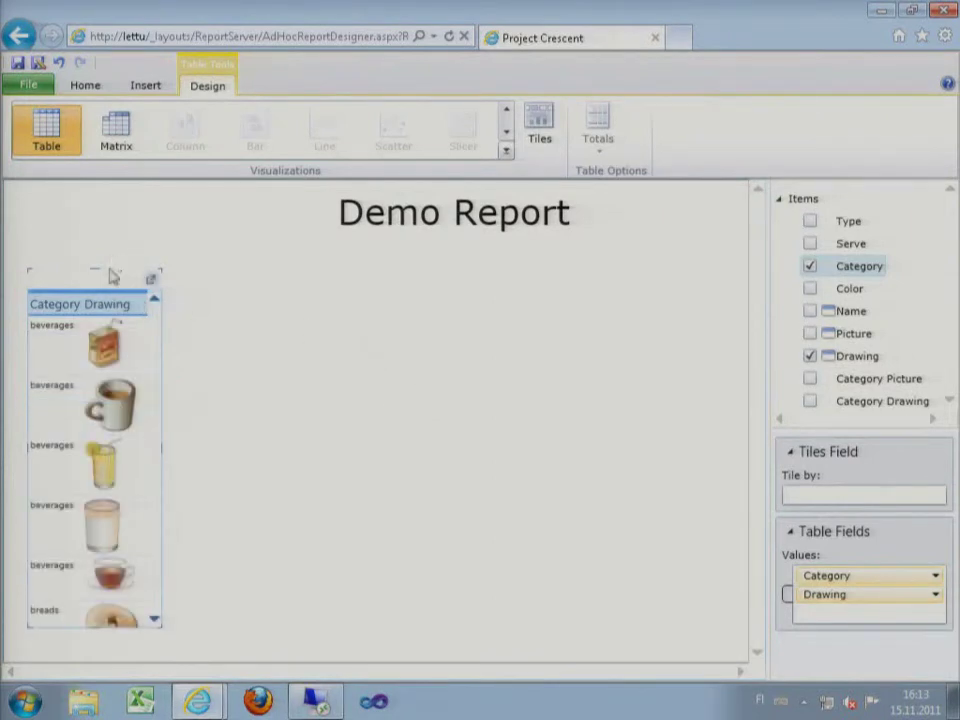
{"action": "left_click_drag", "start_coordinate": [108, 277], "coordinate": [73, 189]}
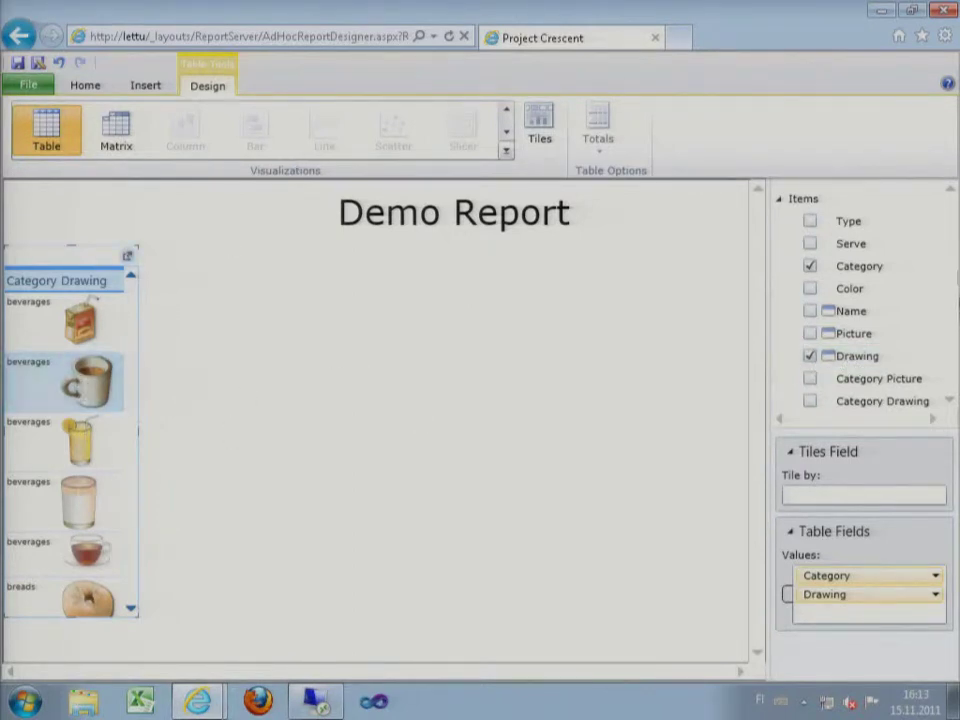
- Add the Type field from Items to the table's values, after Drawing
{"action": "left_click_drag", "start_coordinate": [955, 318], "coordinate": [955, 390]}
{"action": "left_click_drag", "start_coordinate": [955, 268], "coordinate": [955, 200]}
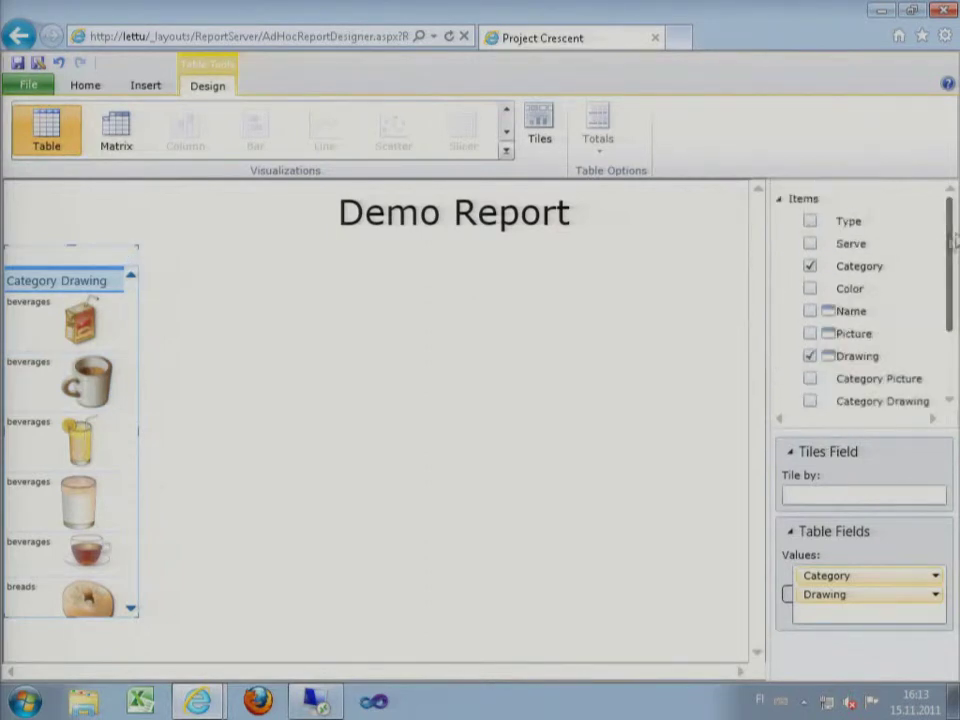
{"action": "left_click_drag", "start_coordinate": [848, 228], "coordinate": [869, 620]}
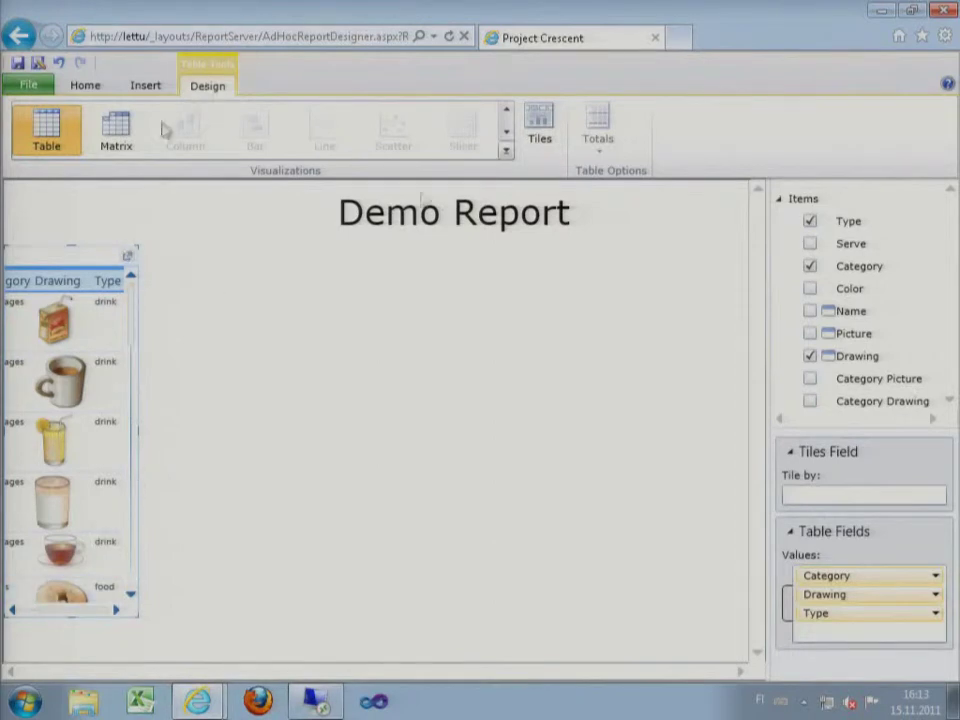
{"action": "left_click", "coordinate": [506, 133]}
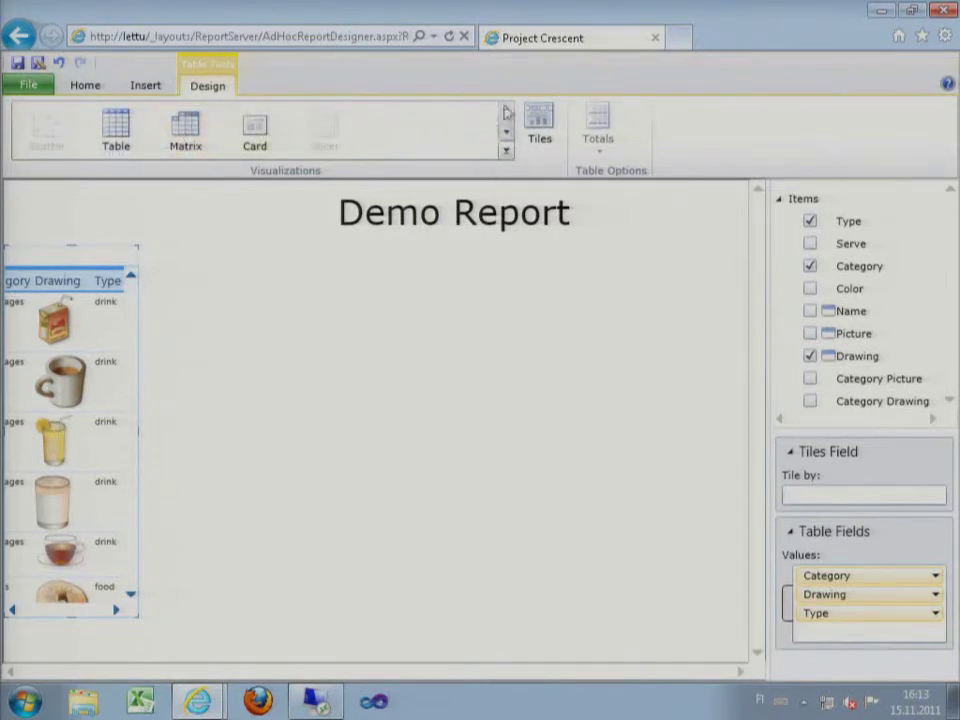
{"action": "left_click", "coordinate": [506, 112]}
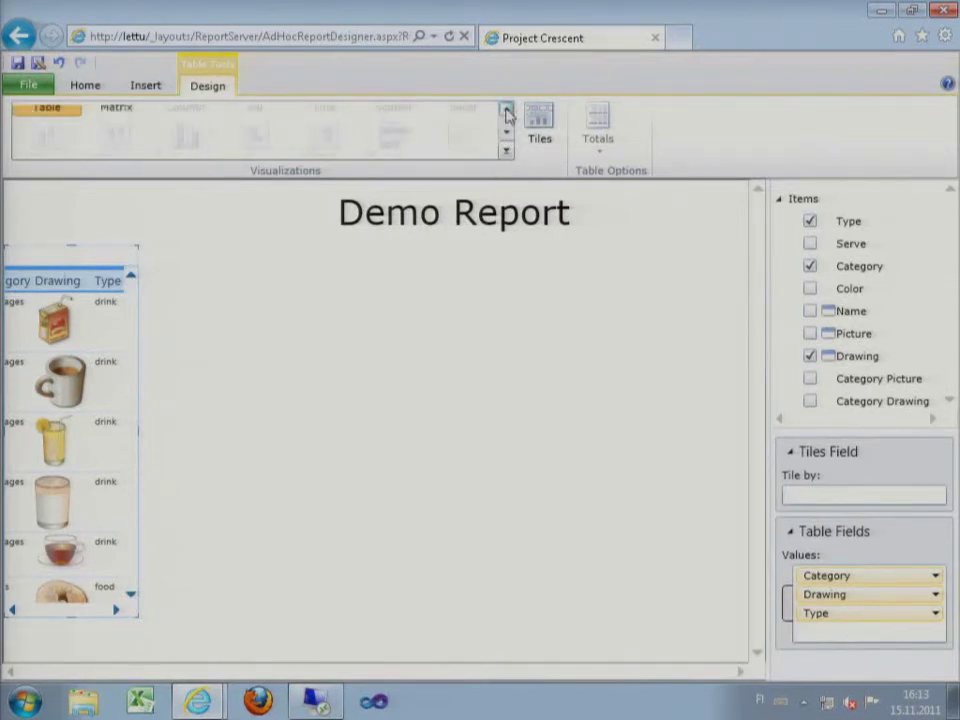
{"action": "left_click", "coordinate": [405, 371]}
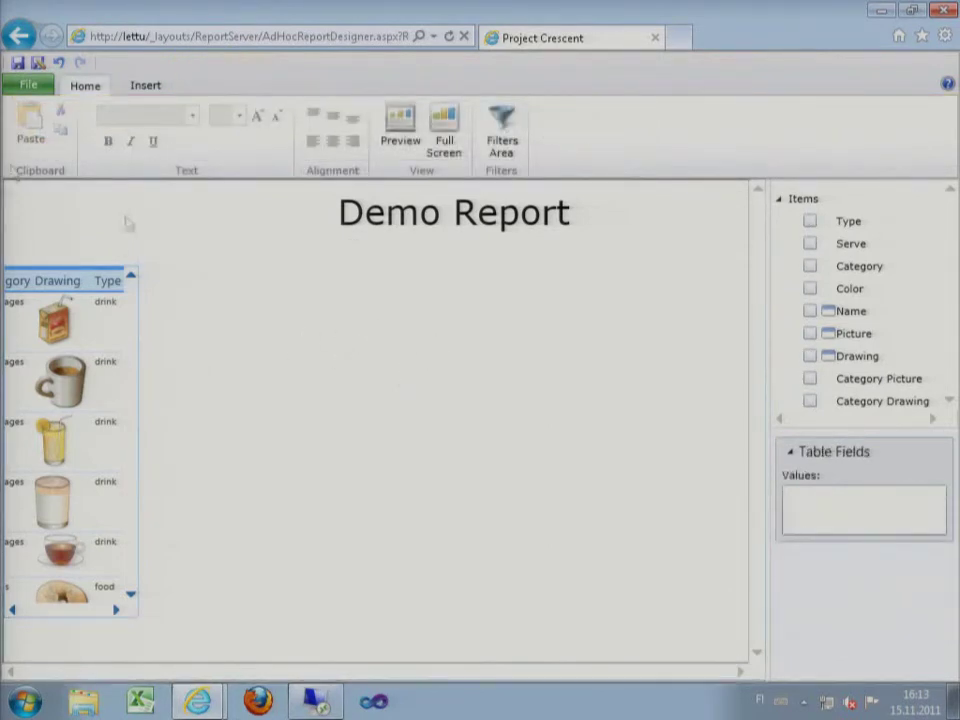
{"action": "left_click", "coordinate": [88, 303]}
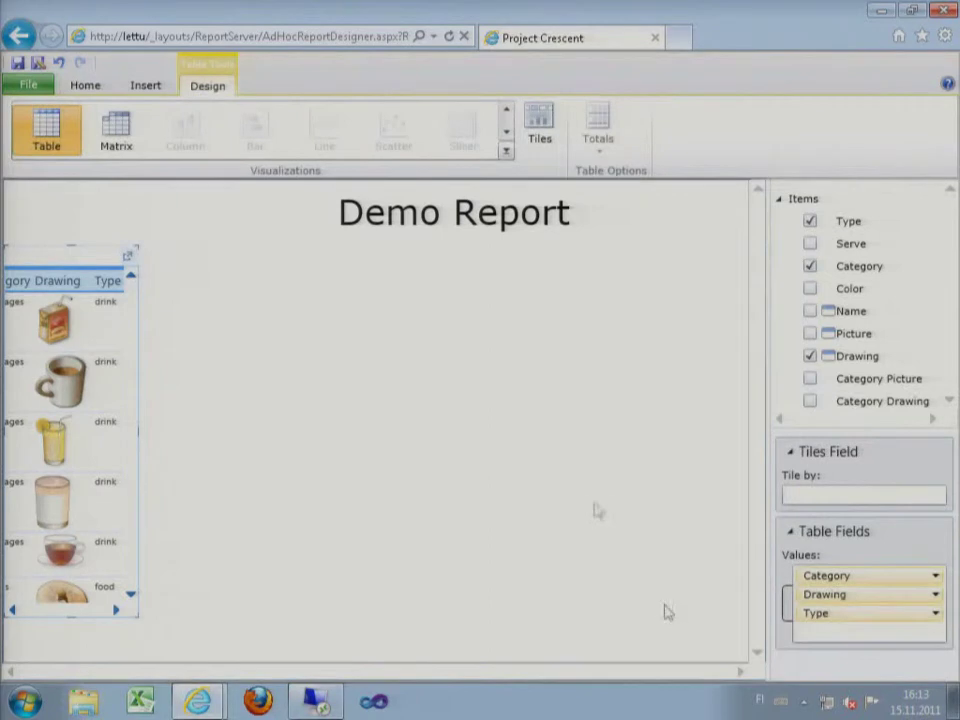
- Create a separate table on the Demo Report from the Qty Served and Qty Consumed fields of Quantities
{"action": "left_click", "coordinate": [300, 240]}
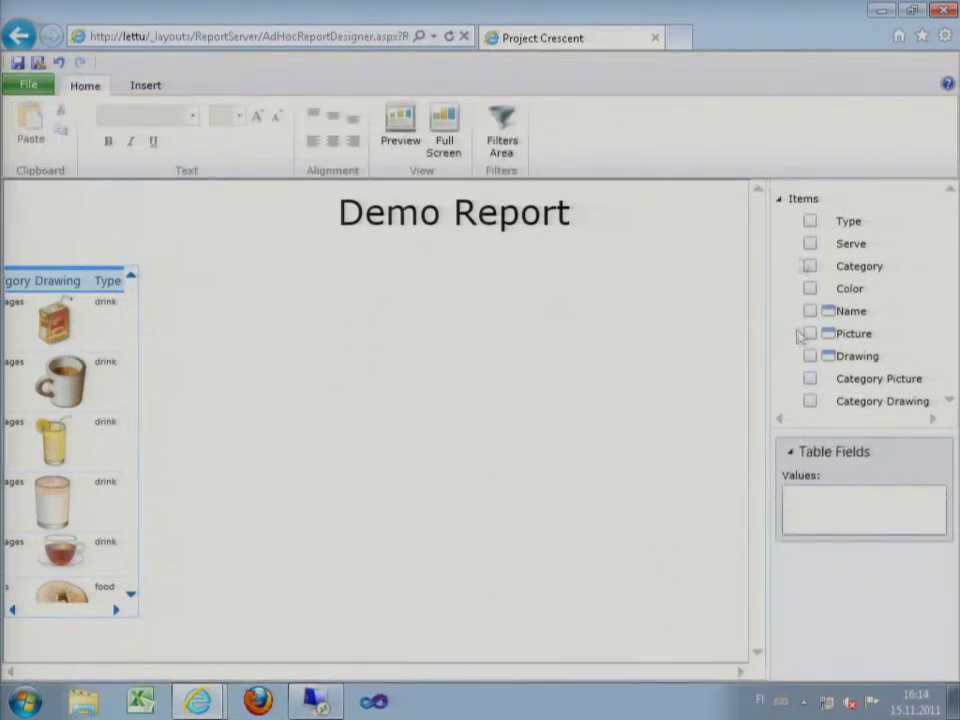
{"action": "left_click", "coordinate": [780, 201]}
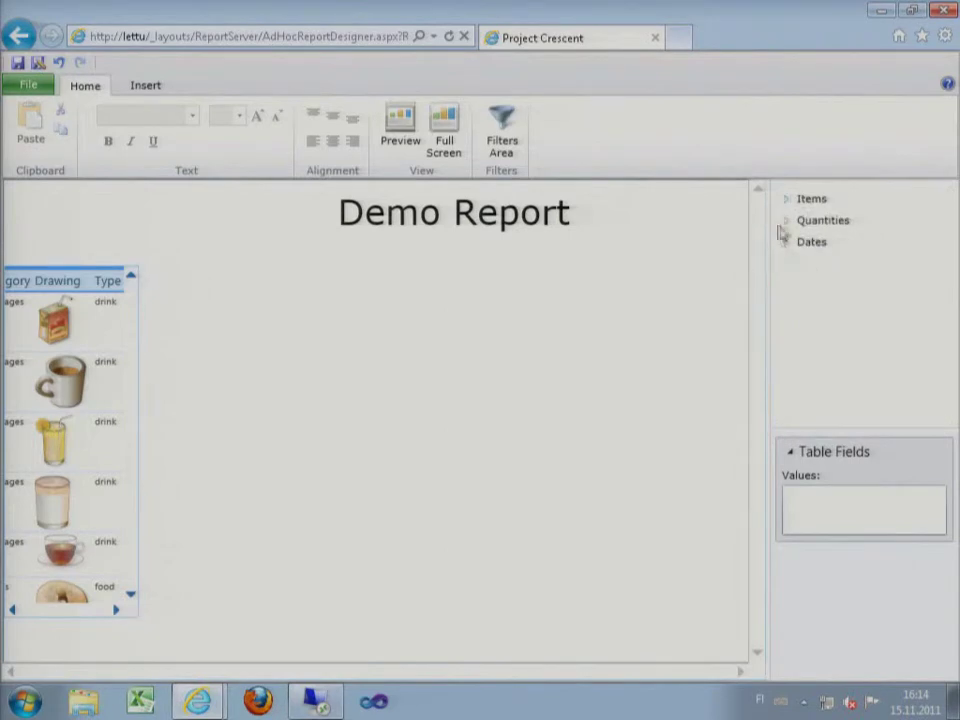
{"action": "left_click", "coordinate": [788, 221]}
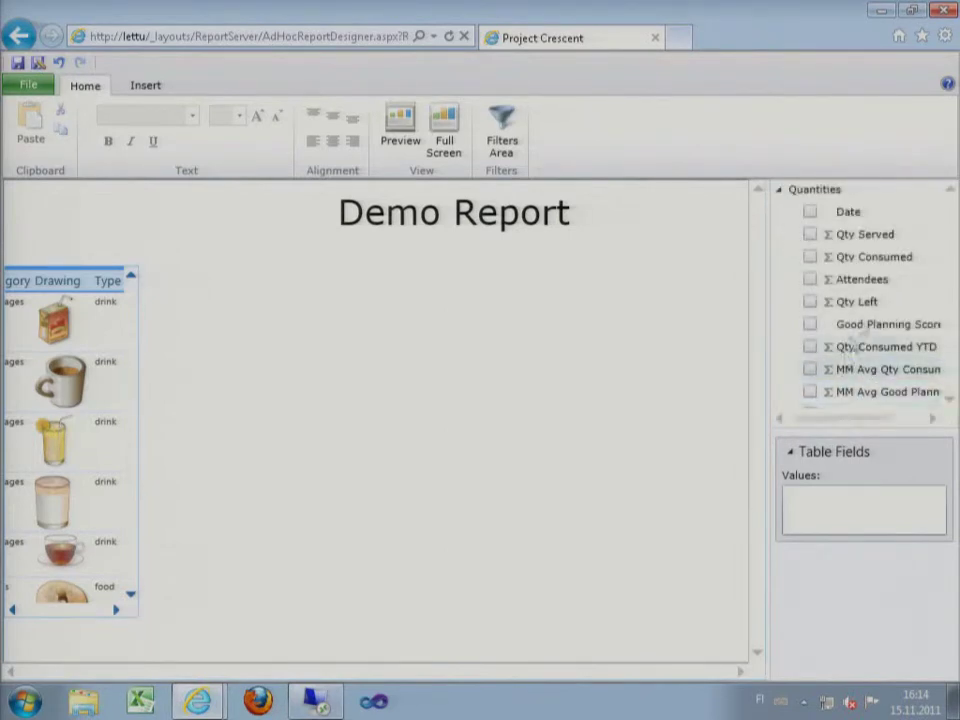
{"action": "left_click_drag", "start_coordinate": [850, 234], "coordinate": [852, 506]}
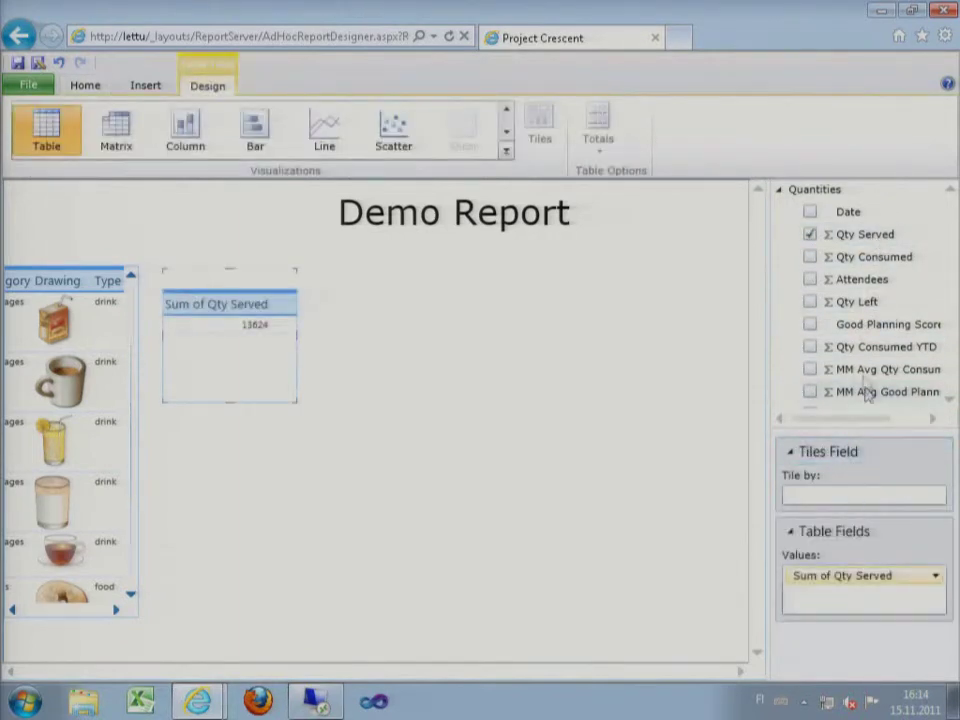
{"action": "left_click_drag", "start_coordinate": [868, 262], "coordinate": [854, 607]}
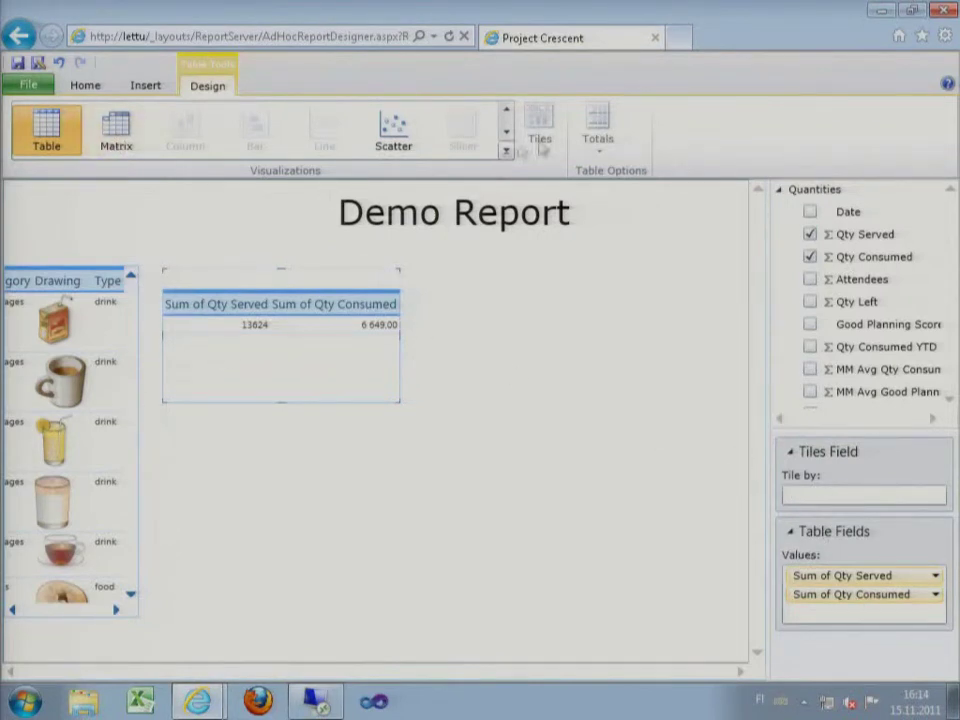
- Convert the quantities table to a Scatter chart and review its chart field settings
{"action": "left_click", "coordinate": [506, 132]}
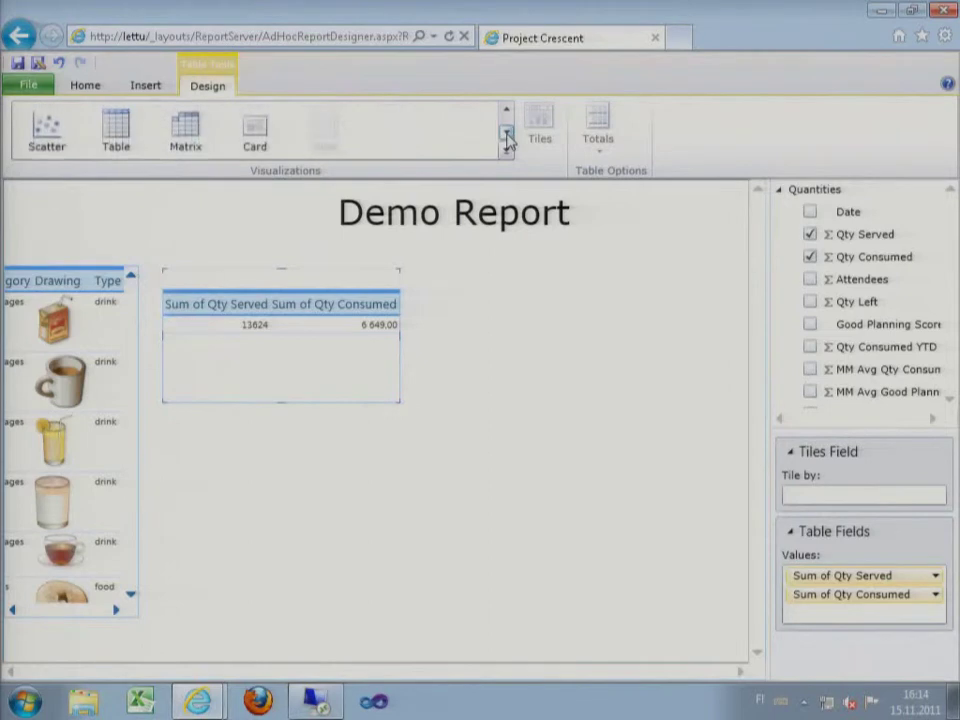
{"action": "left_click", "coordinate": [50, 138]}
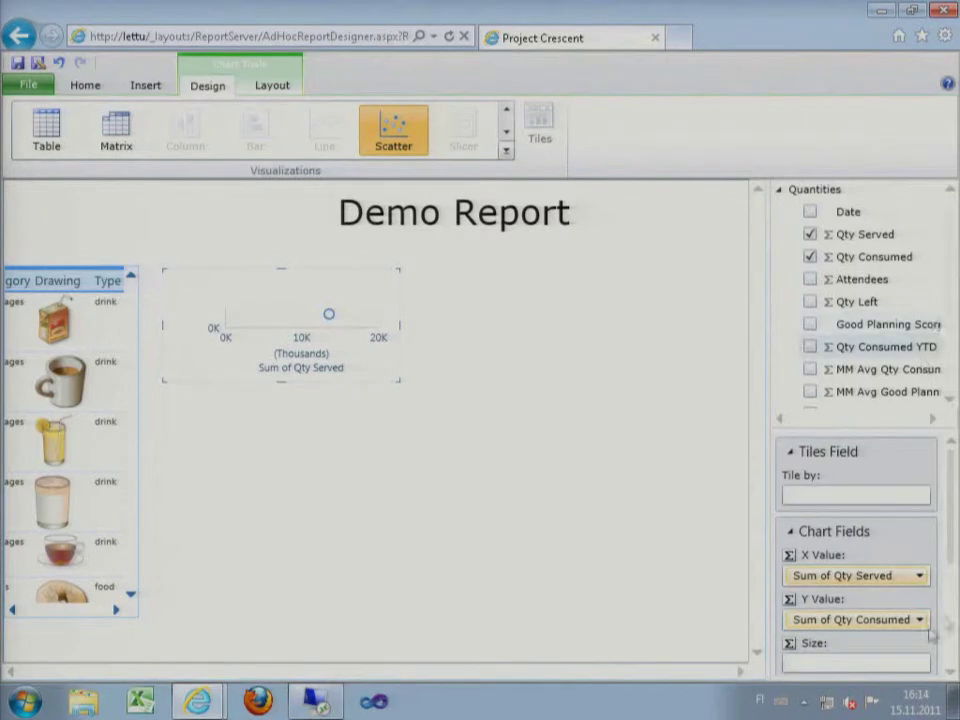
{"action": "mouse_move", "coordinate": [953, 560]}
{"action": "left_mouse_down"}
{"action": "mouse_move", "coordinate": [953, 614]}
{"action": "mouse_move", "coordinate": [940, 553]}
{"action": "left_mouse_up"}
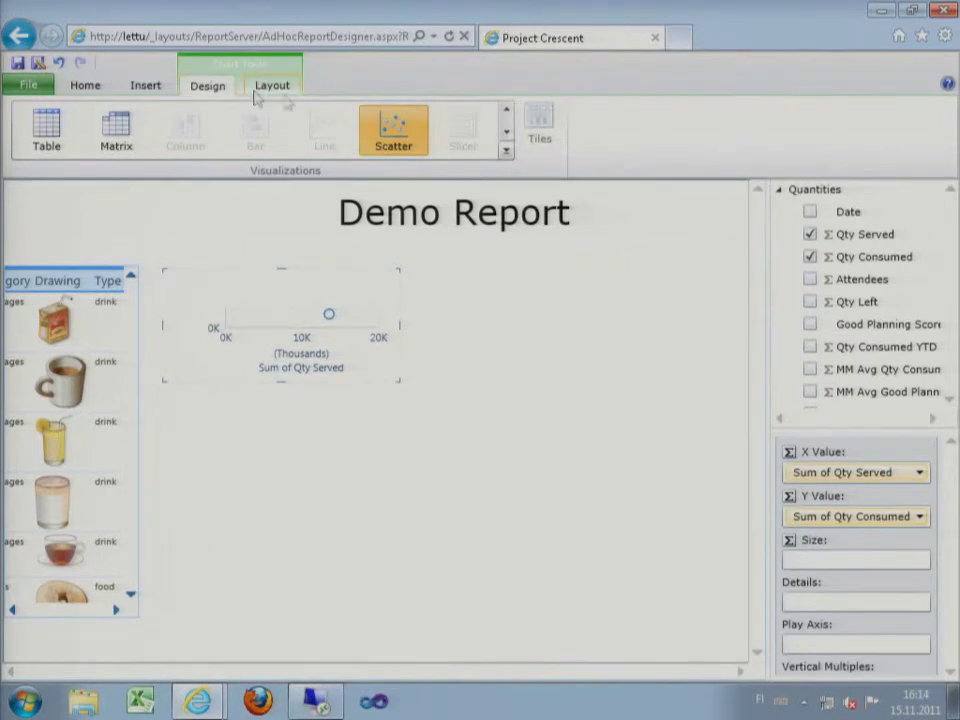
{"action": "left_click", "coordinate": [598, 380]}
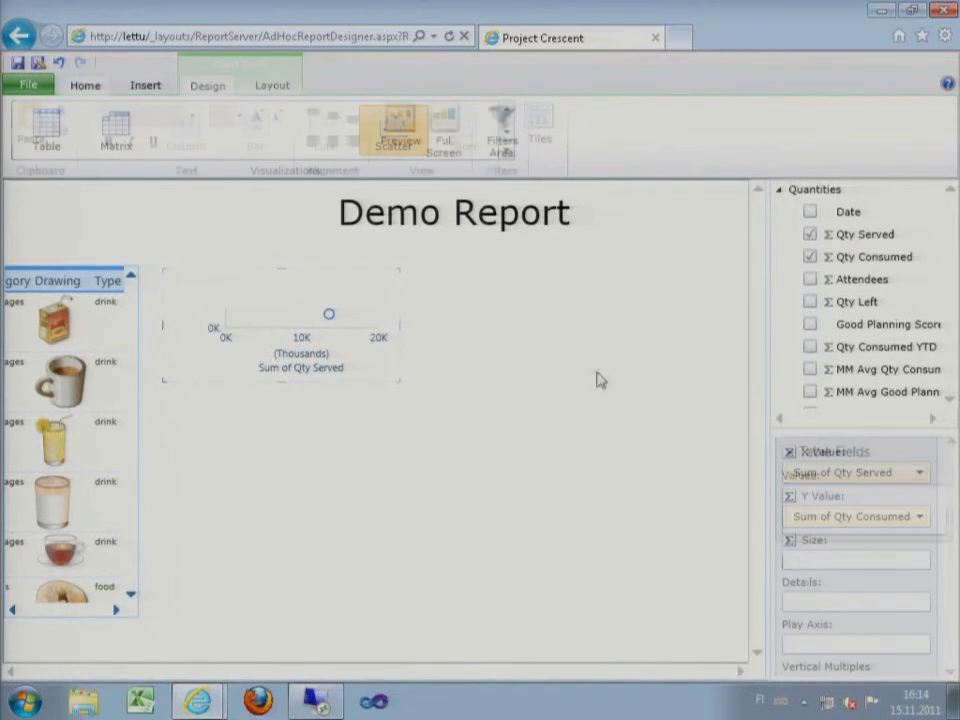
- Show the report's filters area and add Month Name from Dates as a filter
{"action": "left_click", "coordinate": [502, 142]}
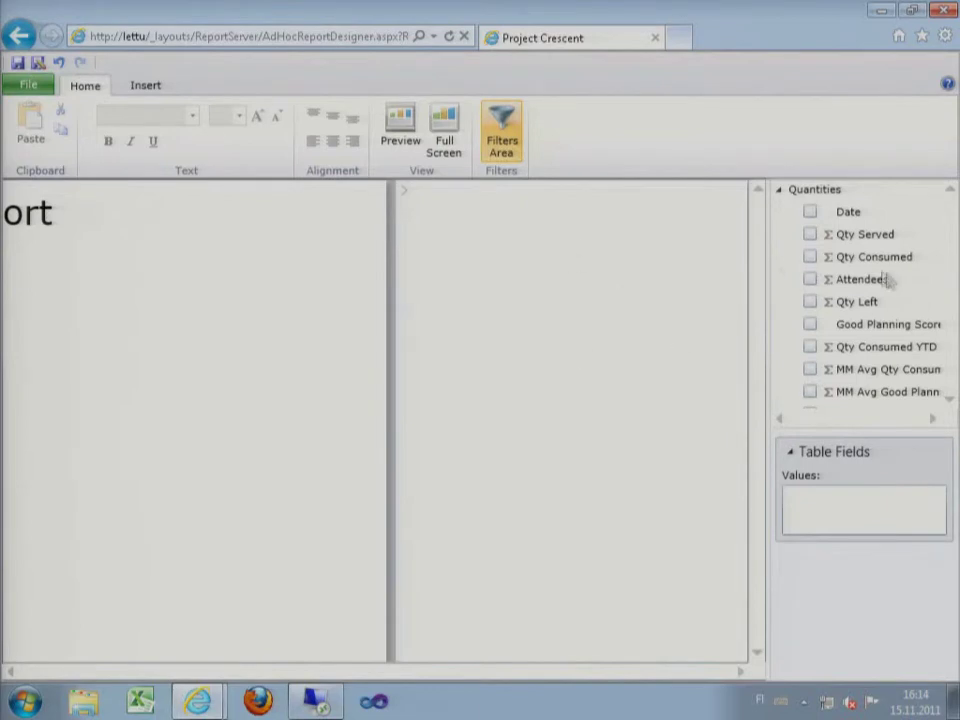
{"action": "left_click", "coordinate": [781, 192]}
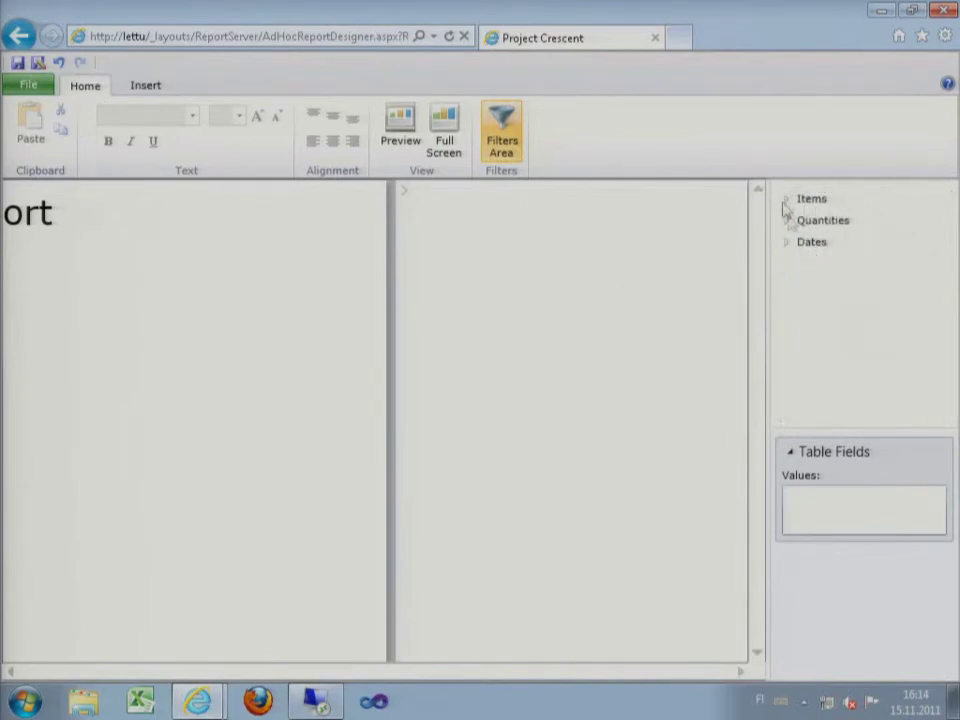
{"action": "left_click", "coordinate": [786, 242]}
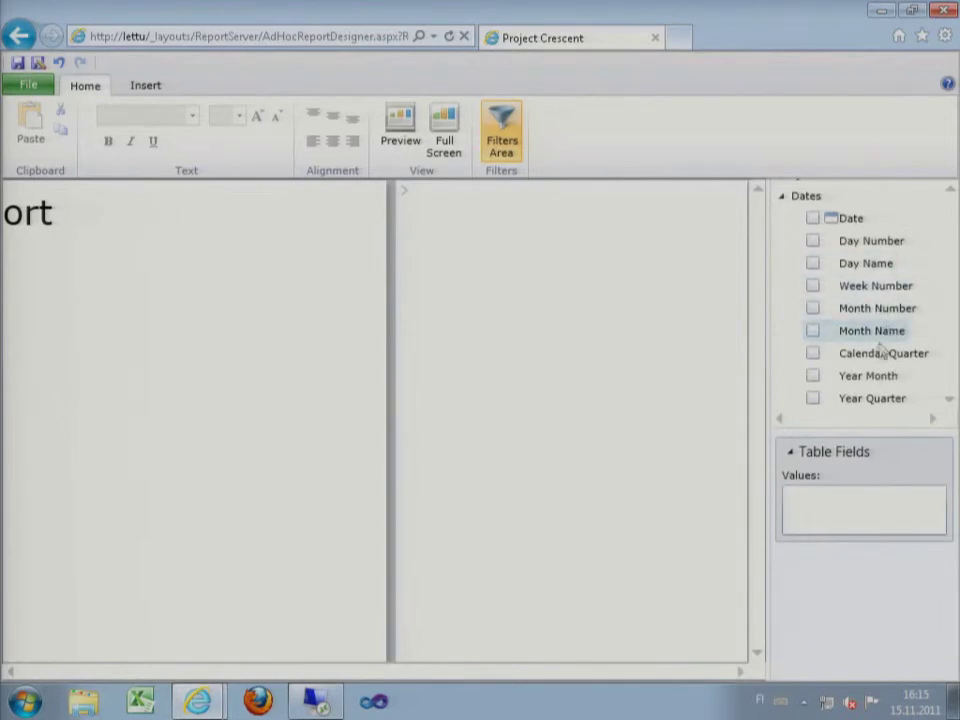
{"action": "left_click_drag", "start_coordinate": [862, 331], "coordinate": [480, 285]}
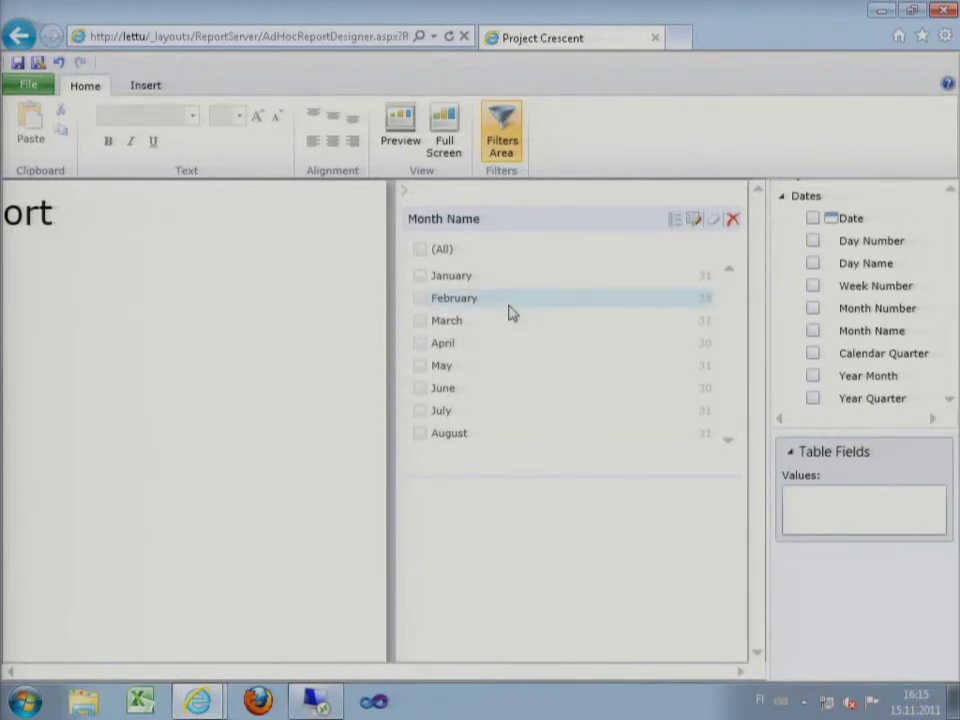
{"action": "left_click", "coordinate": [501, 130]}
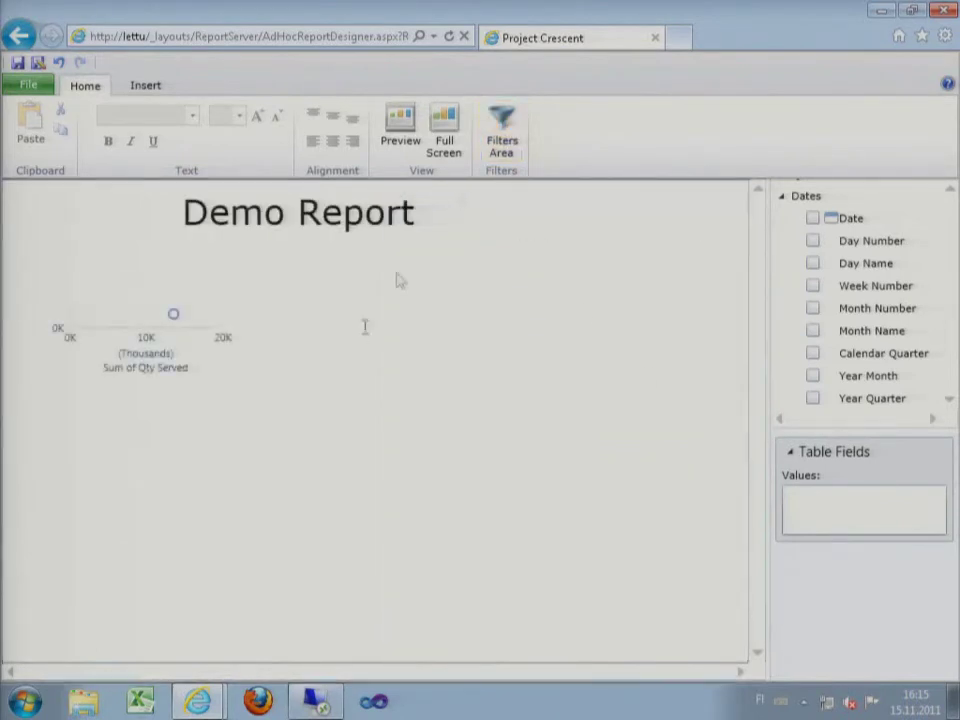
{"action": "left_click", "coordinate": [503, 135]}
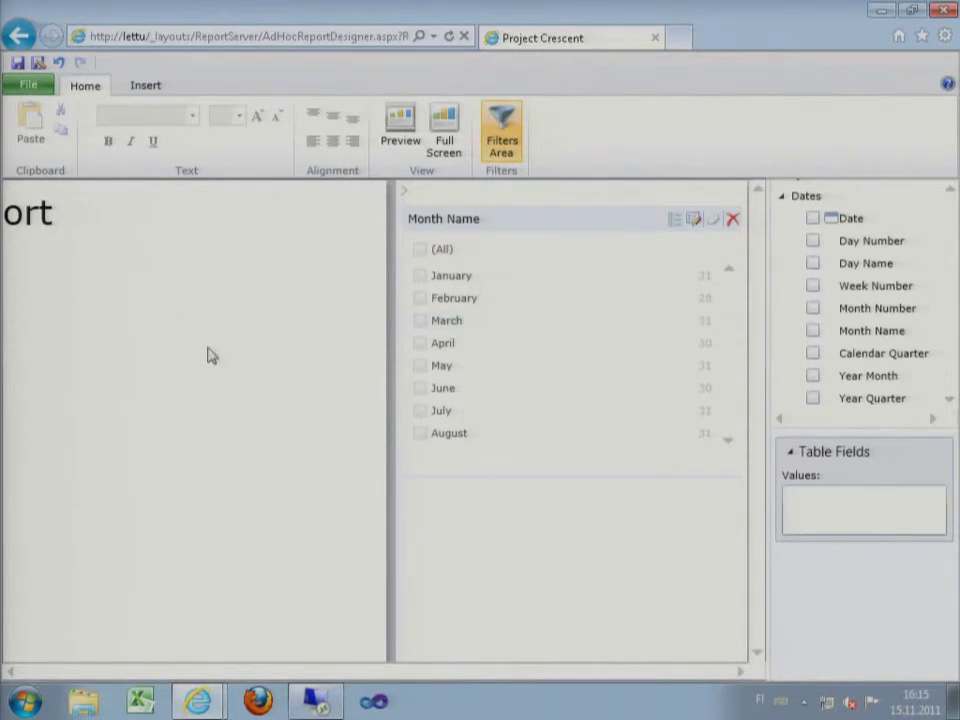
- Leave the report without saving its changes and open HelloWorldPicnicDenaliCTP3CrescentTutorialReport from Shared Documents
{"action": "left_click", "coordinate": [18, 36]}
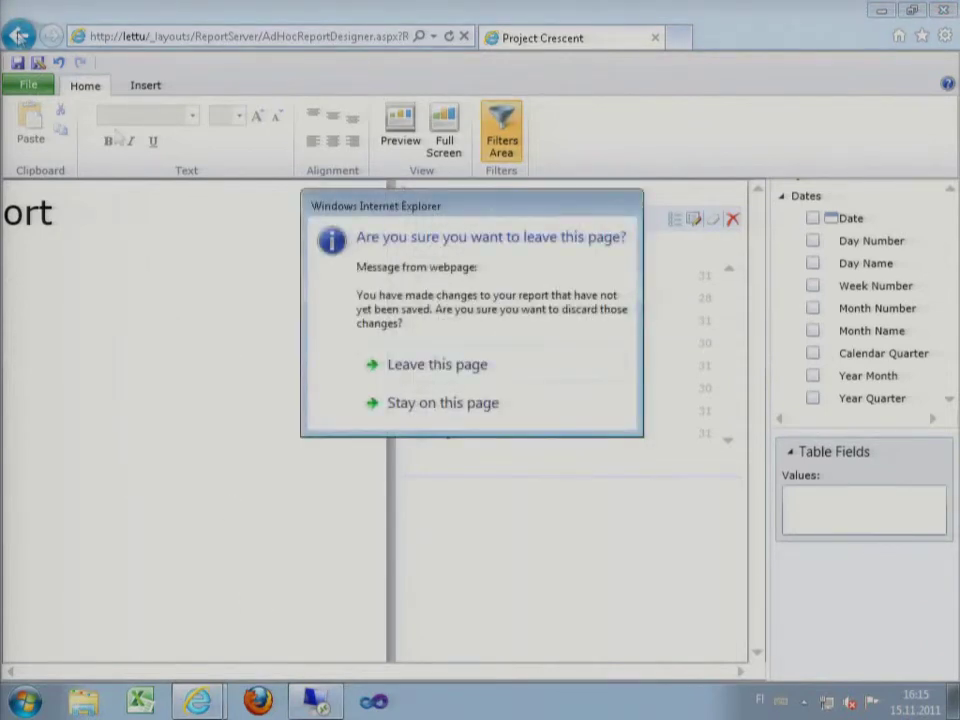
{"action": "left_click", "coordinate": [412, 368]}
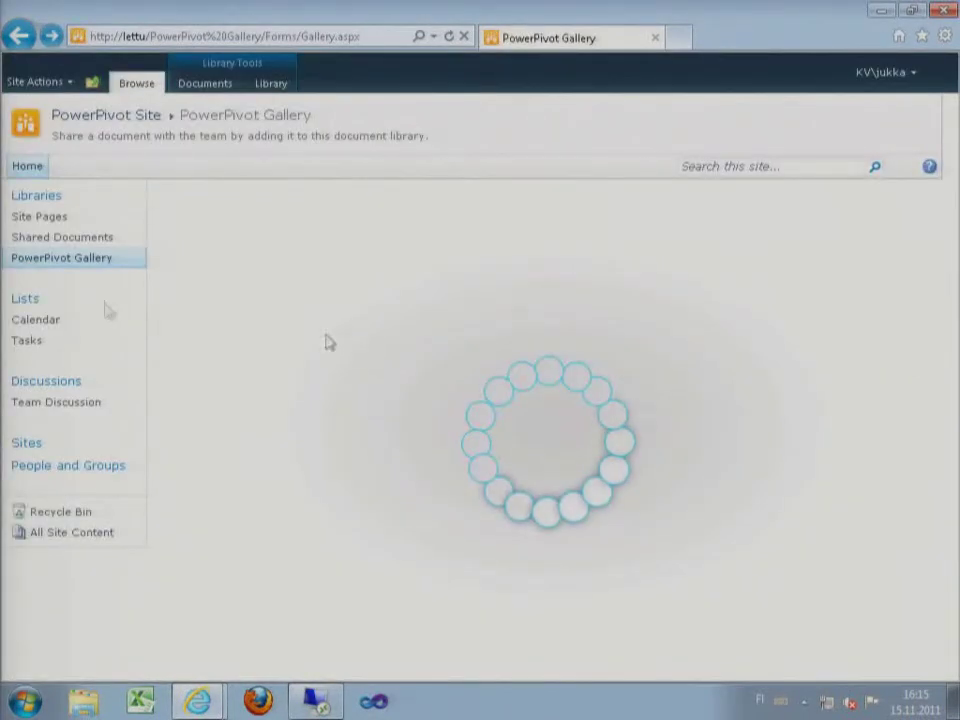
{"action": "left_click", "coordinate": [45, 240]}
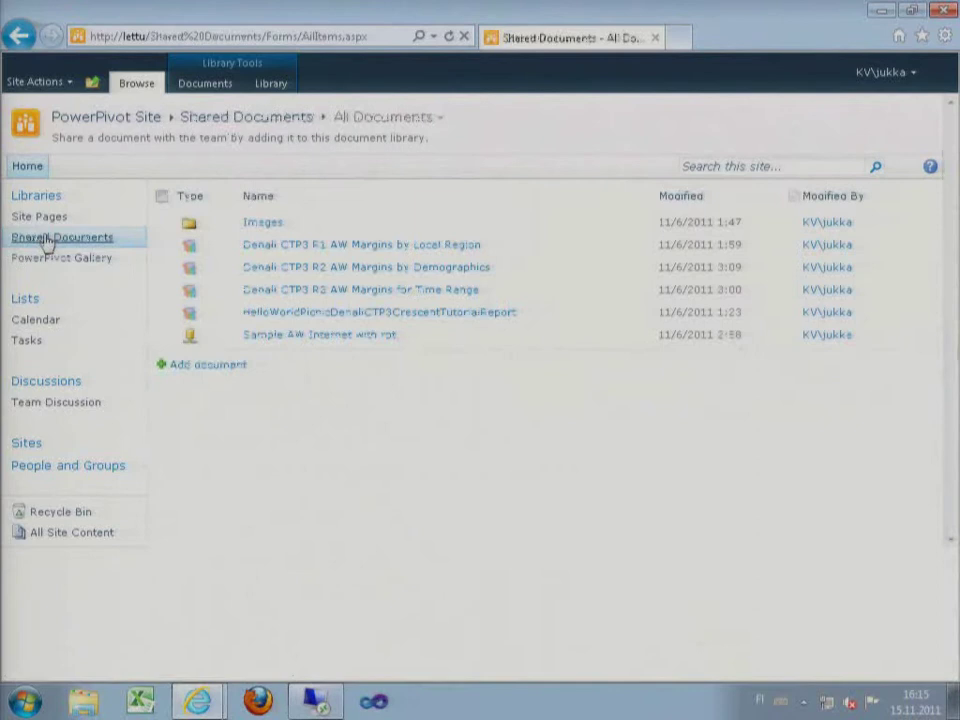
{"action": "left_click", "coordinate": [388, 314]}
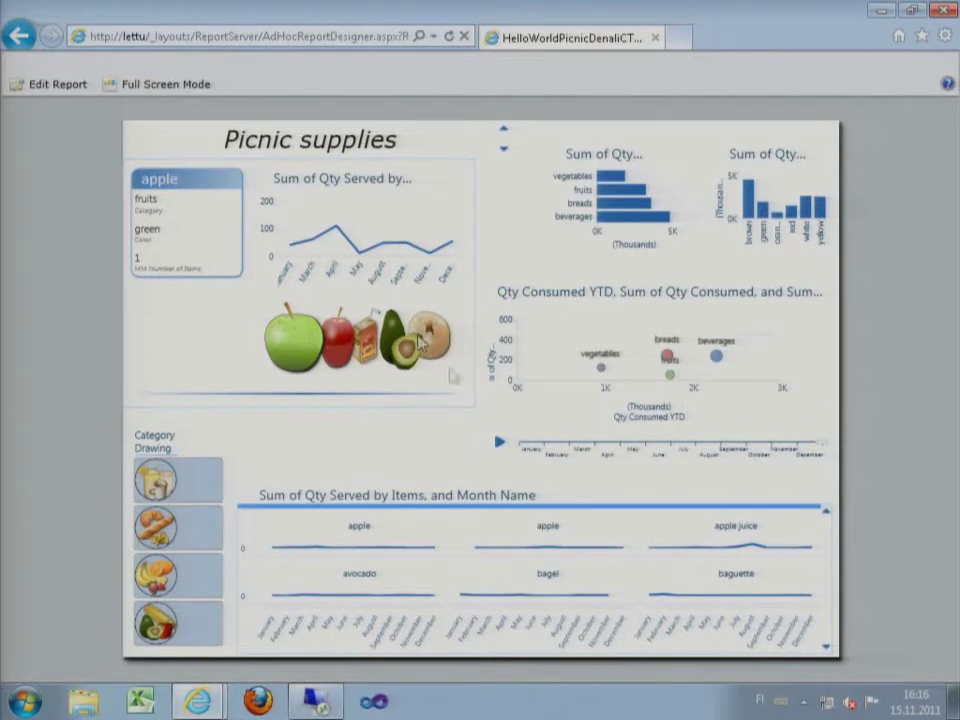
- Play the scatter chart's monthly animation and highlight fruits, breads and beverages in the category bar chart, temporarily enlarging that chart
{"action": "left_click", "coordinate": [498, 448]}
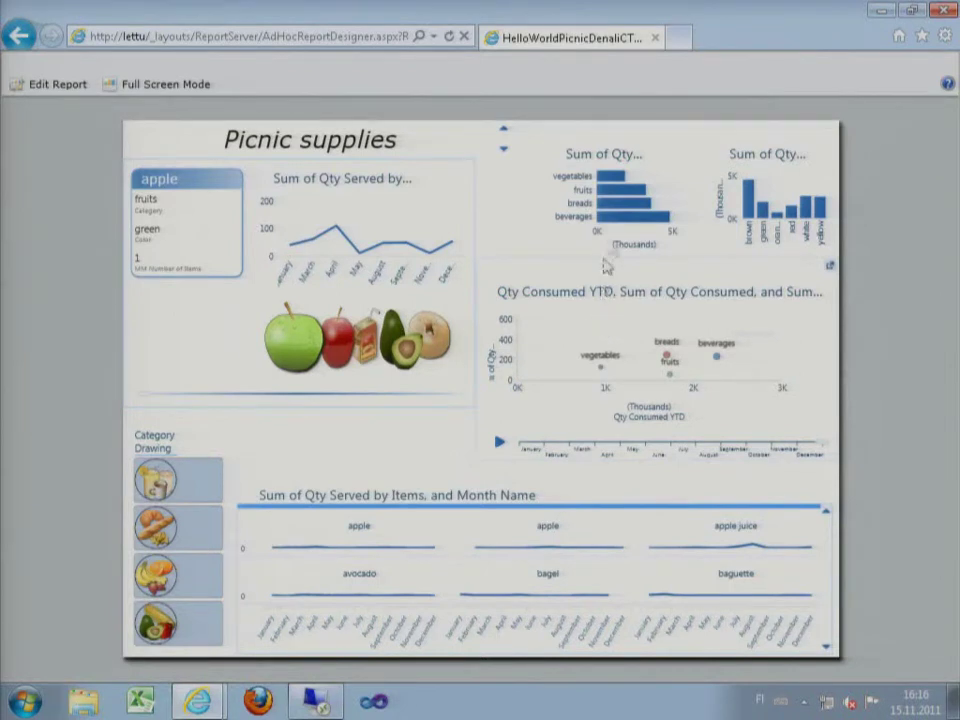
{"action": "left_click", "coordinate": [621, 190]}
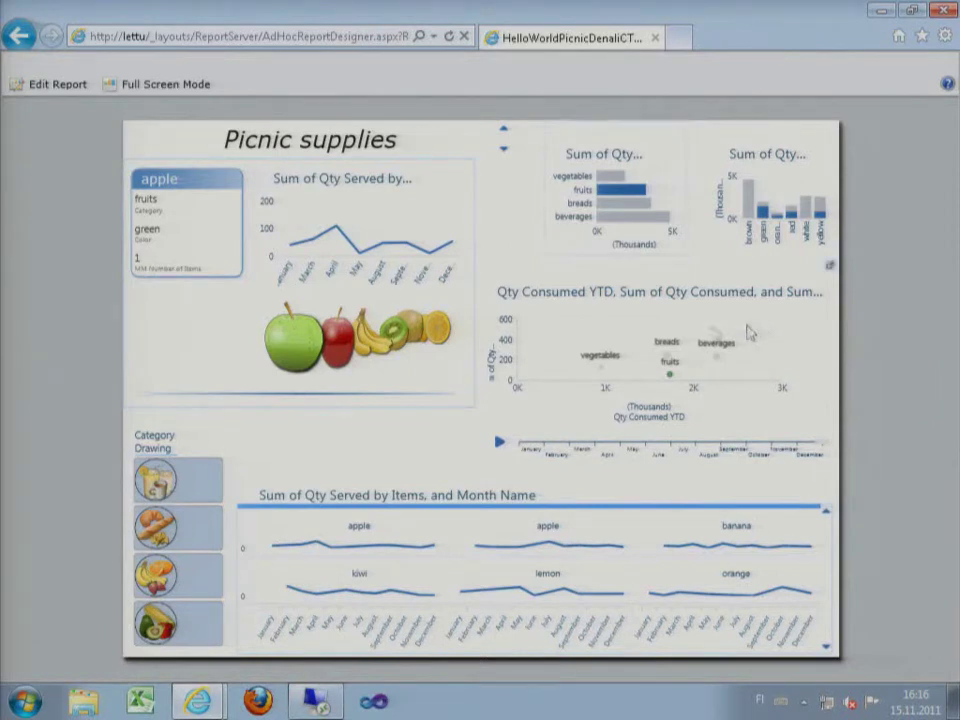
{"action": "left_click", "coordinate": [679, 133]}
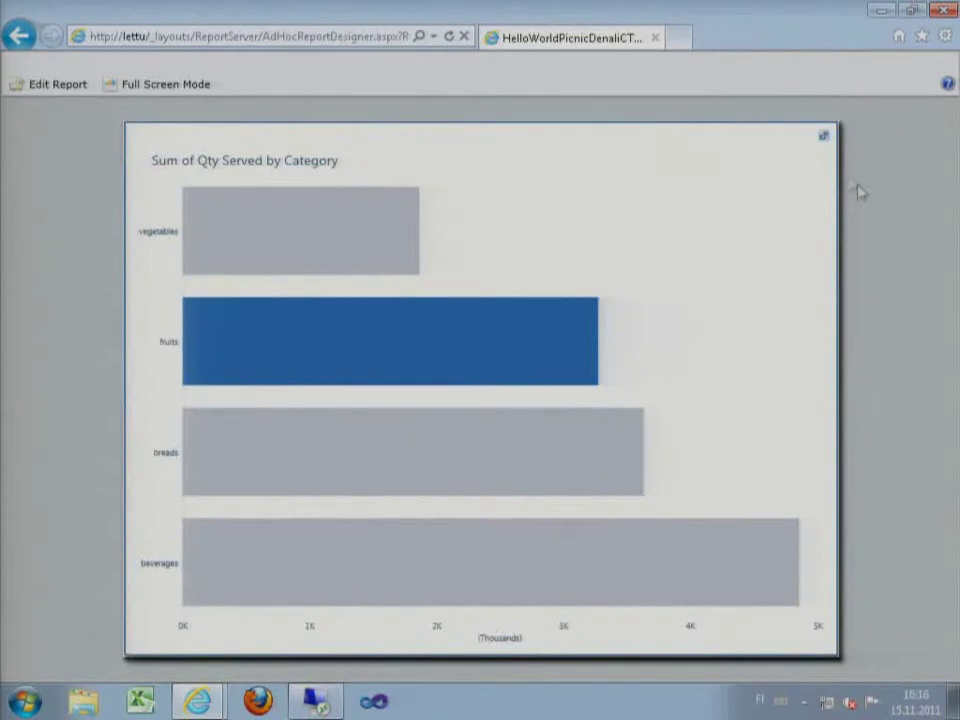
{"action": "left_click", "coordinate": [420, 463], "text": "ctrl"}
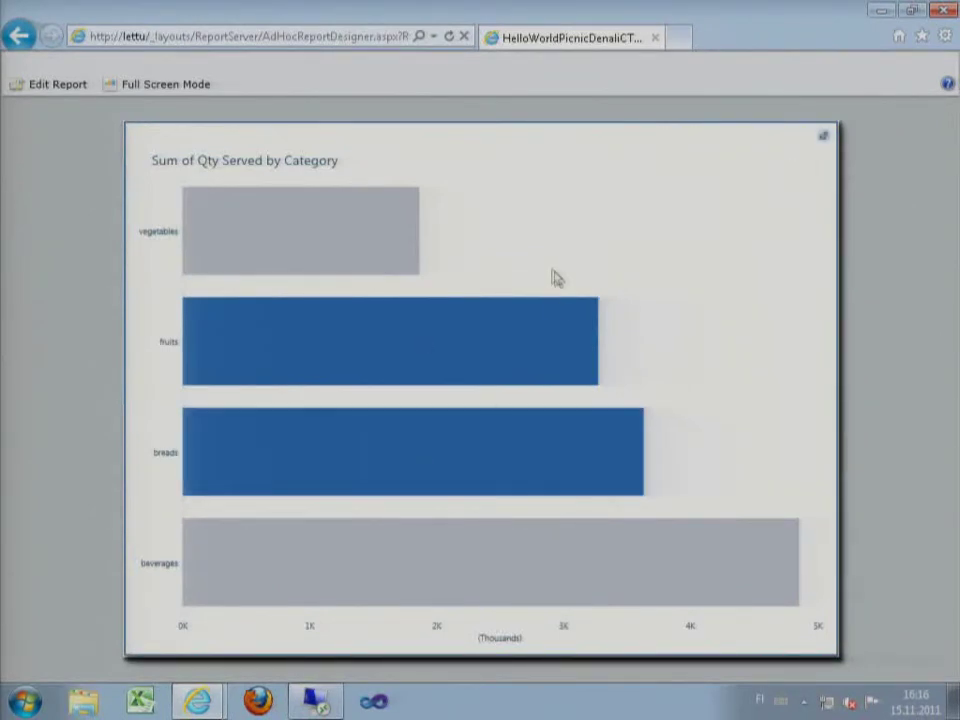
{"action": "left_click", "coordinate": [823, 137]}
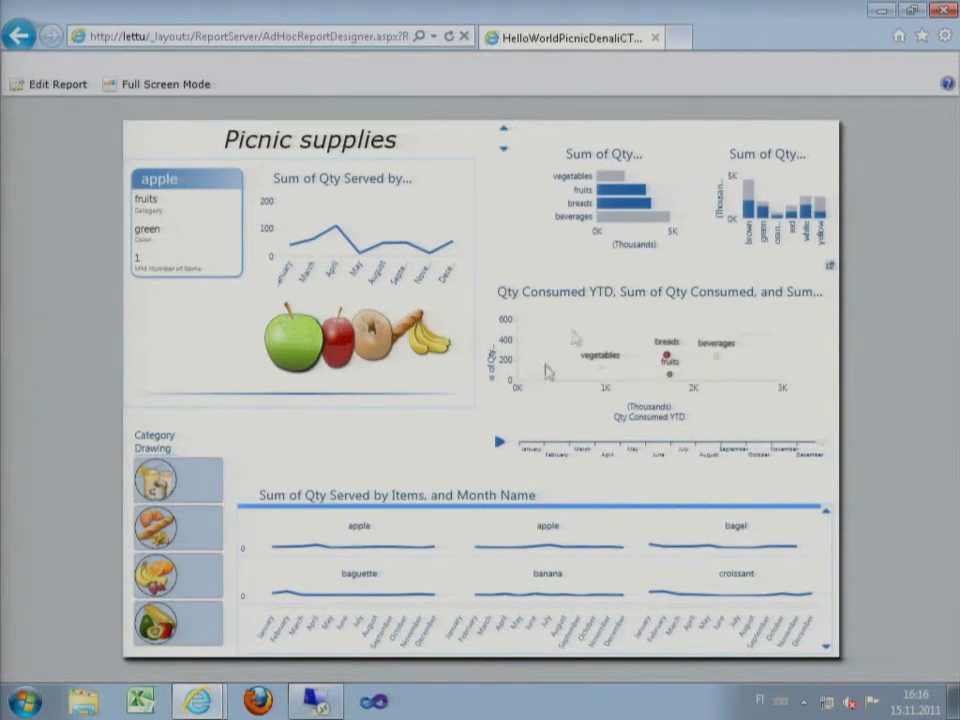
{"action": "left_click", "coordinate": [622, 224]}
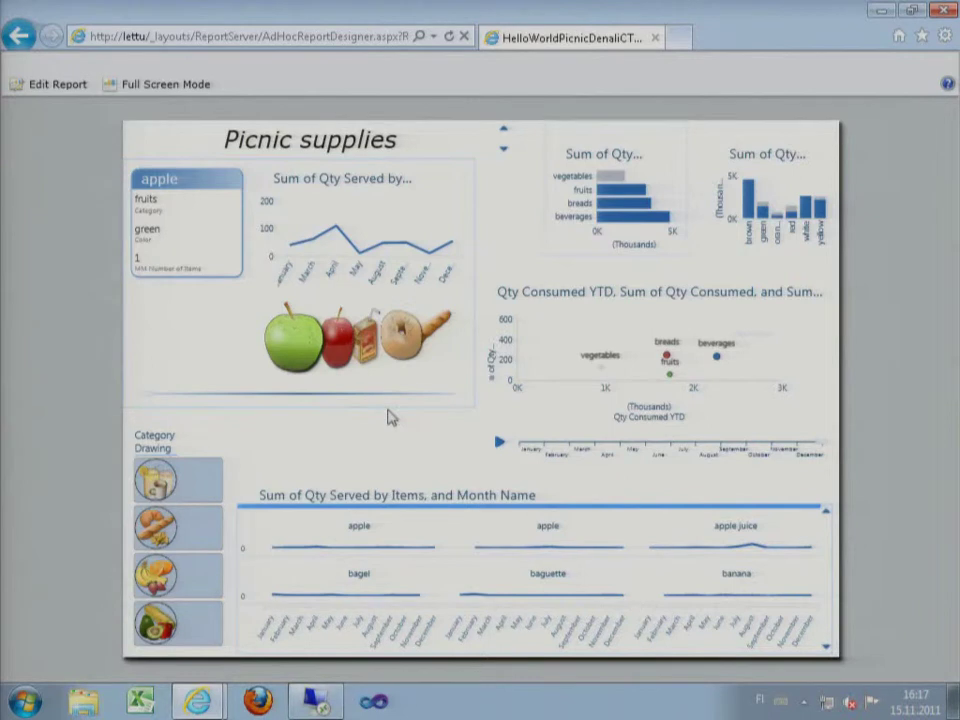
- Return to Shared Documents and inspect the connection string of the picnic report's EntityDataSource, leaving its properties without changes
{"action": "left_click", "coordinate": [18, 37]}
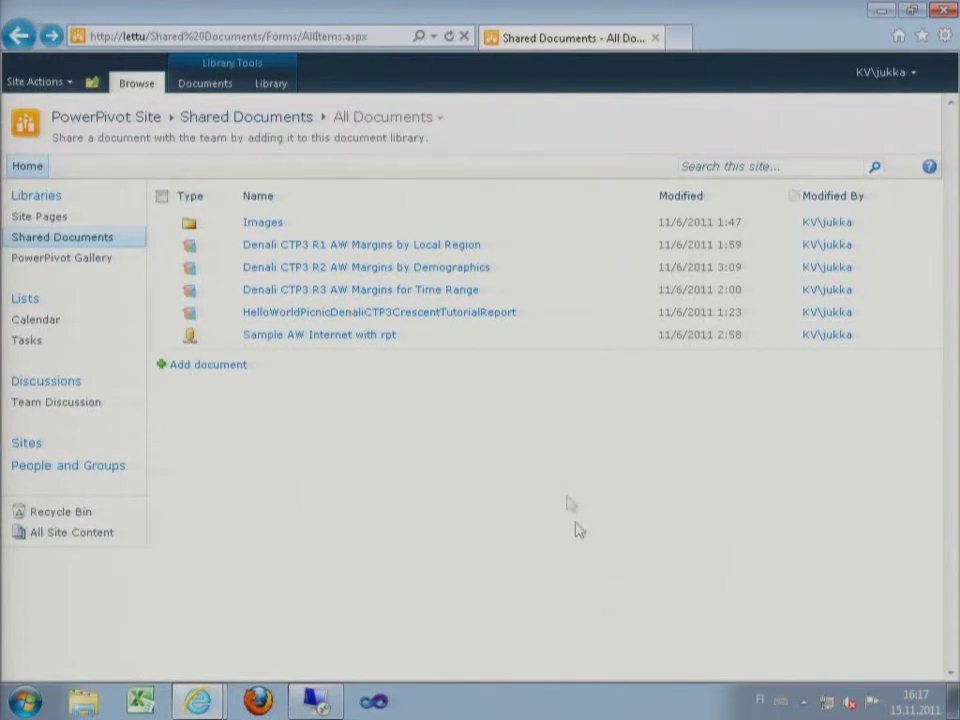
{"action": "left_click", "coordinate": [647, 314]}
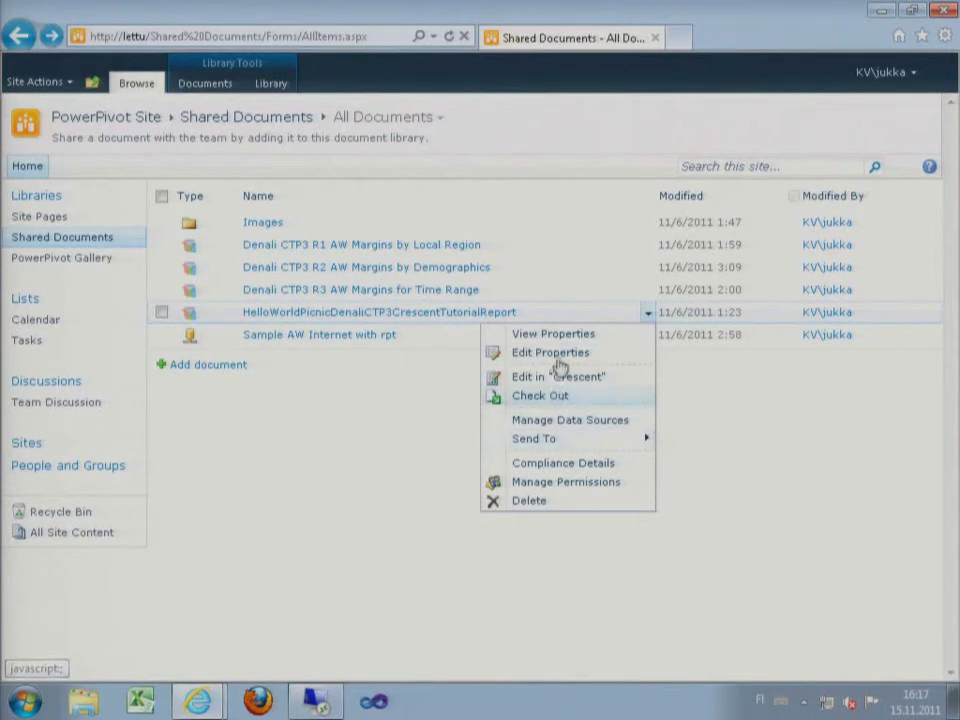
{"action": "left_click", "coordinate": [573, 422]}
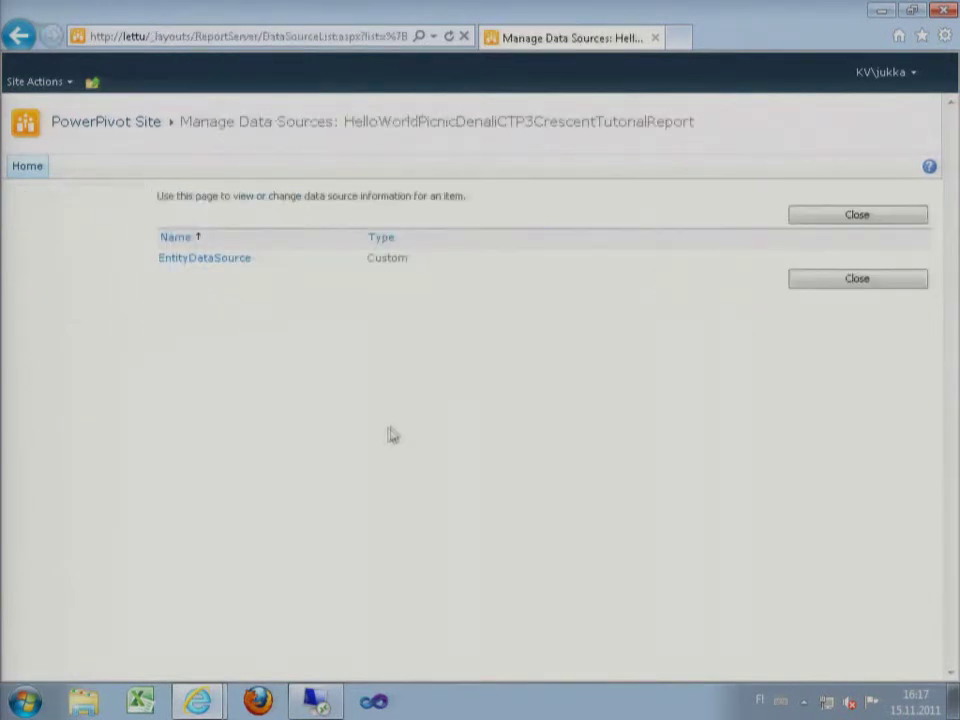
{"action": "left_click", "coordinate": [205, 262]}
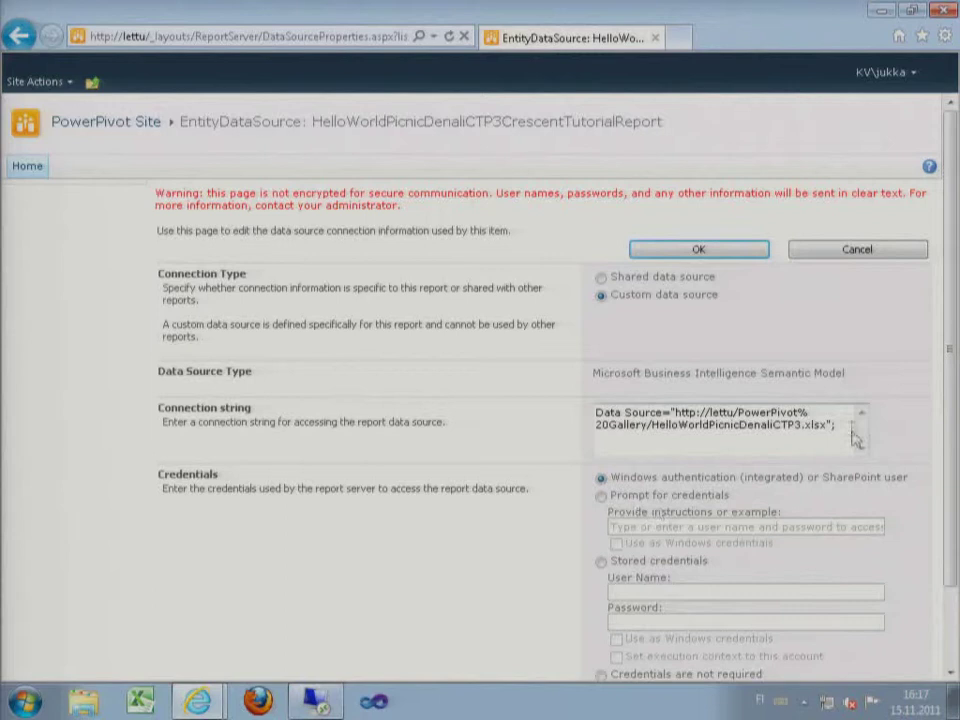
{"action": "key", "text": "ctrl+a"}
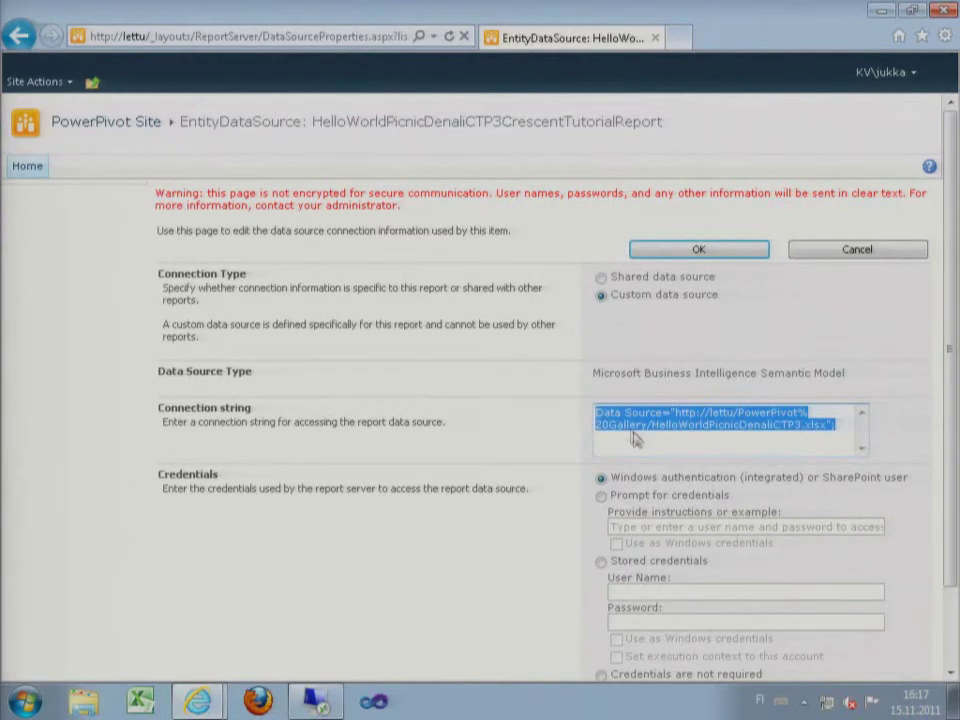
{"action": "left_click", "coordinate": [868, 254]}
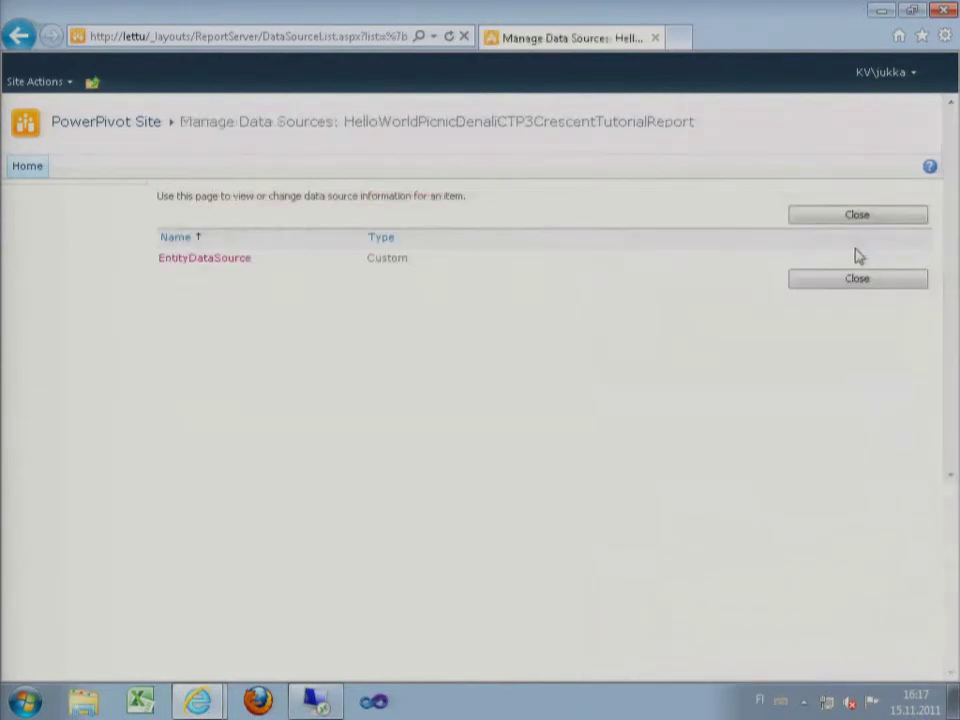
- Return to Shared Documents and inspect the connection string of the Sample AW Internet with rpt data source, cancelling without changes
{"action": "left_click", "coordinate": [856, 280]}
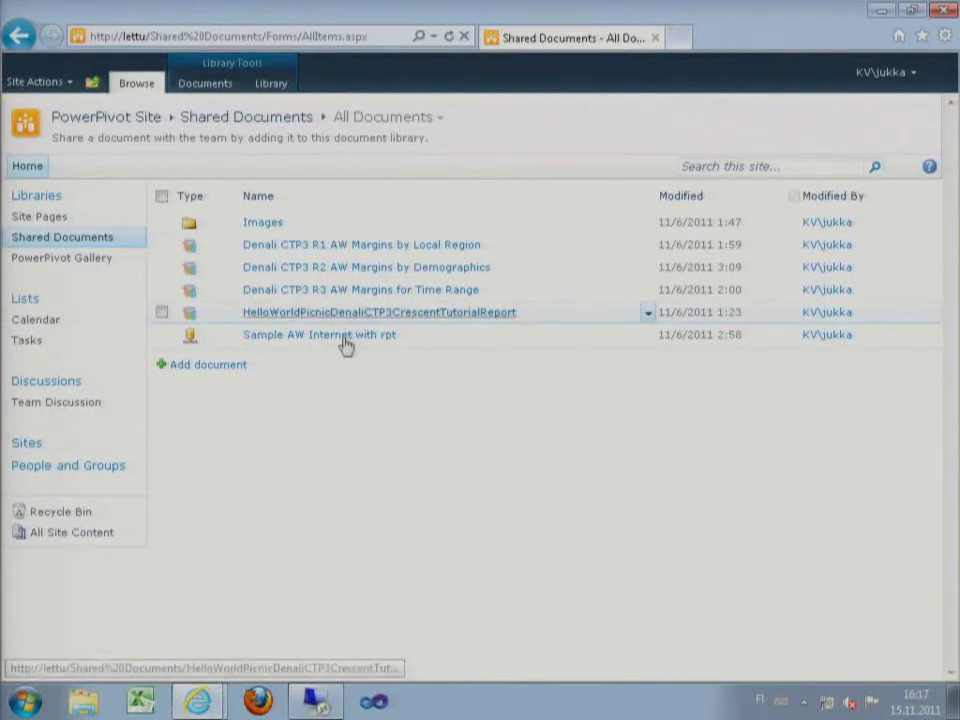
{"action": "left_click", "coordinate": [647, 336]}
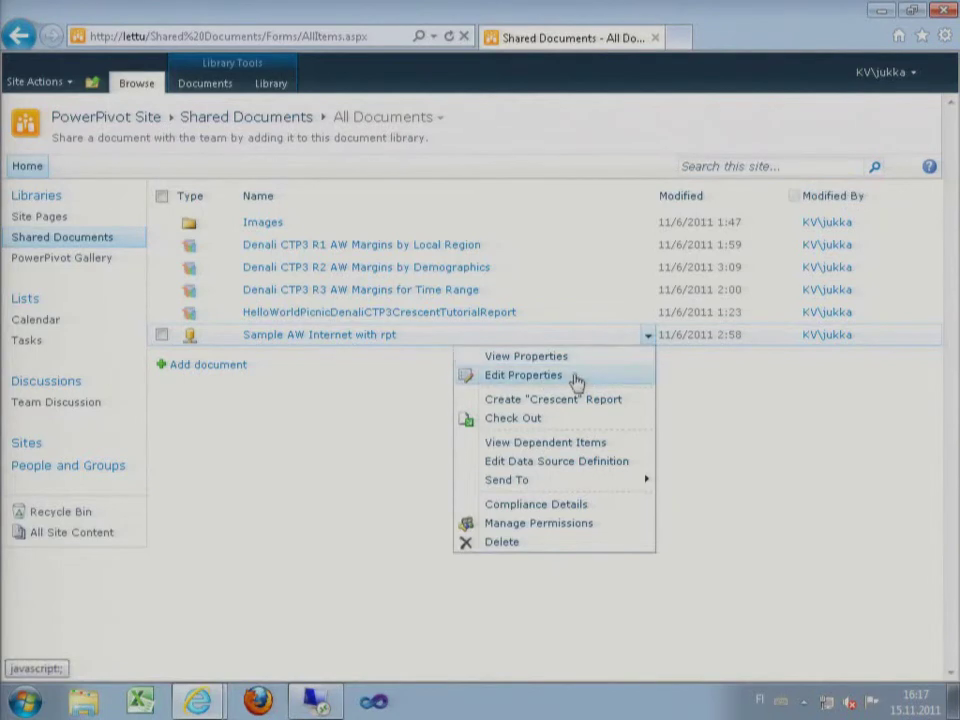
{"action": "left_click", "coordinate": [553, 461]}
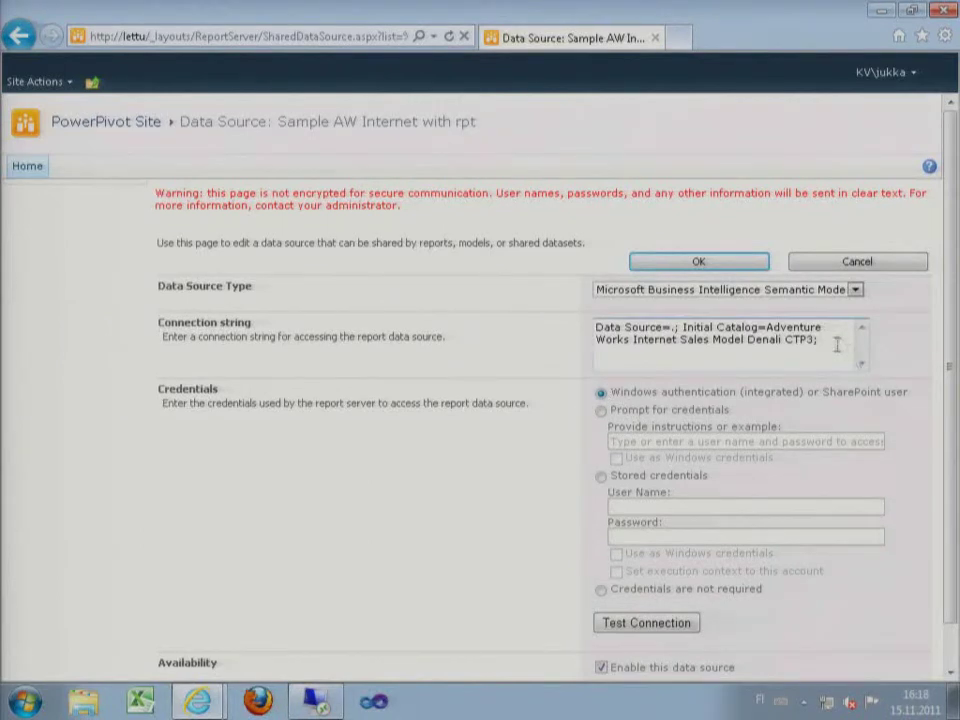
{"action": "triple_click", "coordinate": [712, 326]}
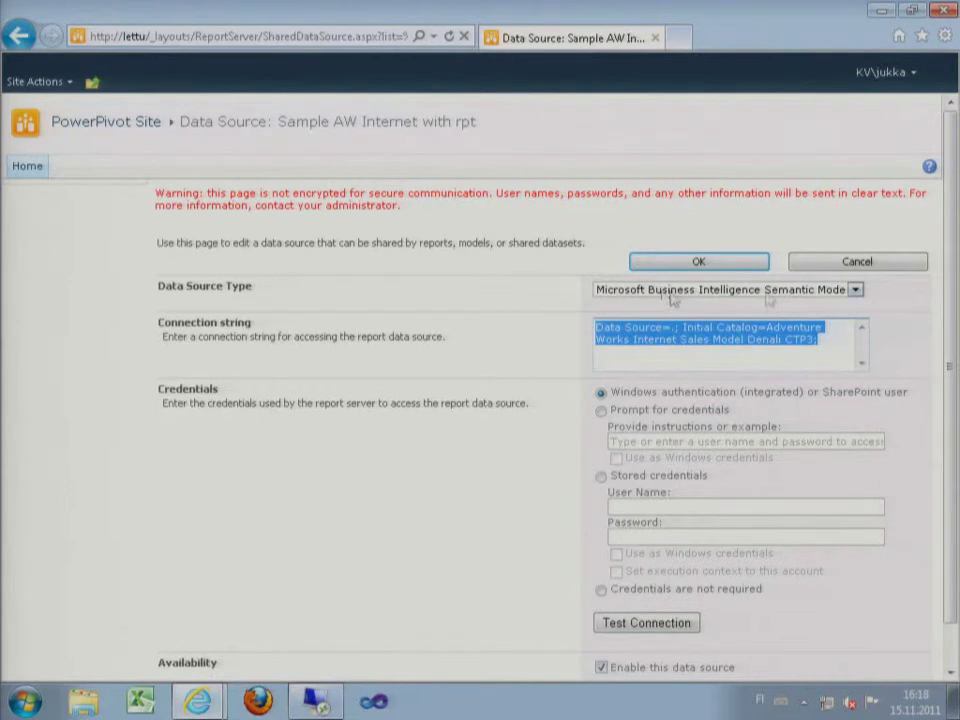
{"action": "left_click", "coordinate": [857, 263]}
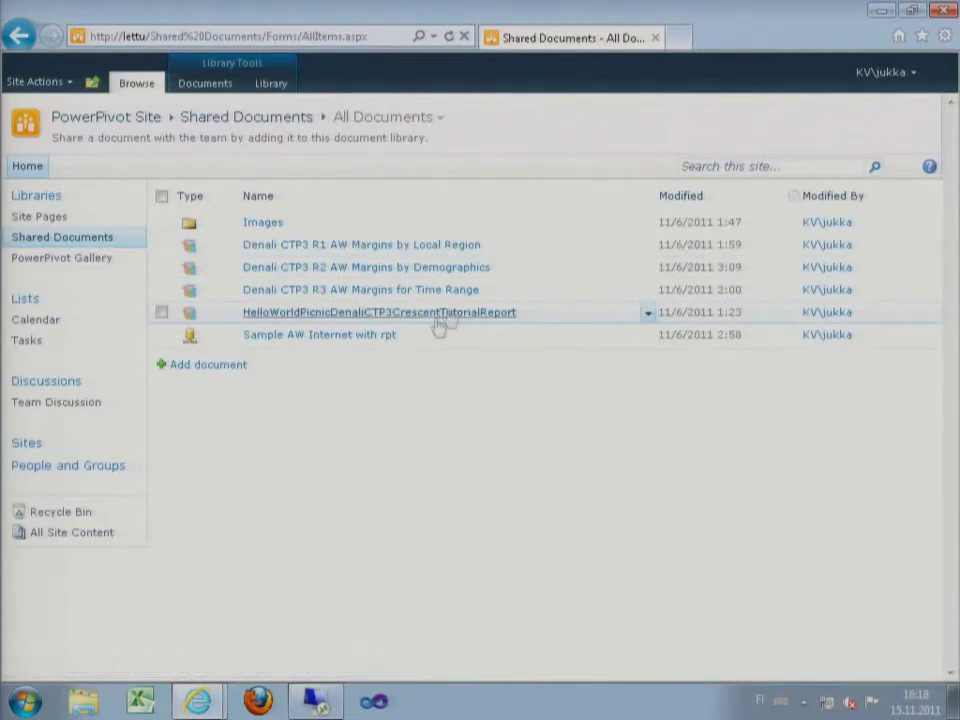
- Inspect the shared data source link used by EntityDataSource of Denali CTP3 R2 AW Margins by Demographics, leaving its properties unedited
{"action": "left_click", "coordinate": [648, 270]}
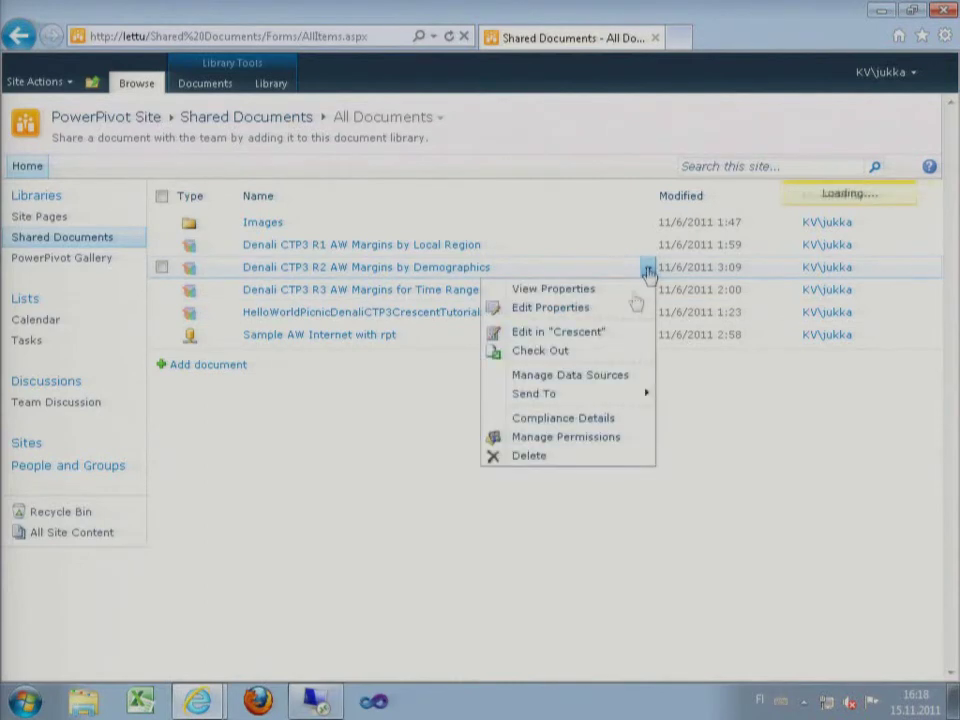
{"action": "left_click", "coordinate": [580, 378]}
{"action": "left_click", "coordinate": [228, 261]}
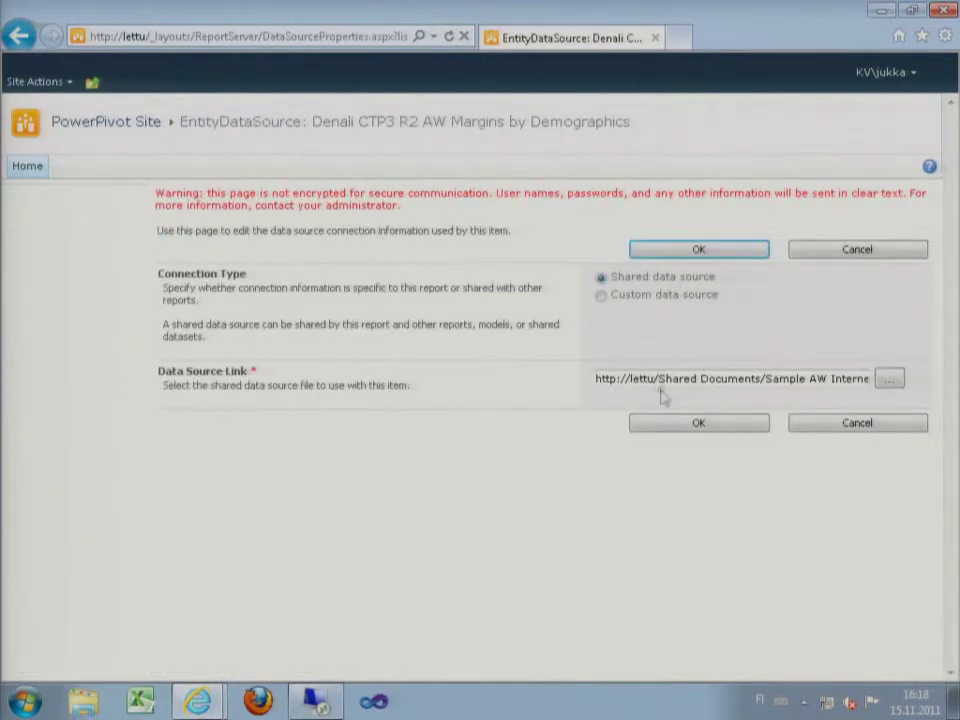
{"action": "left_click_drag", "start_coordinate": [636, 378], "coordinate": [907, 393]}
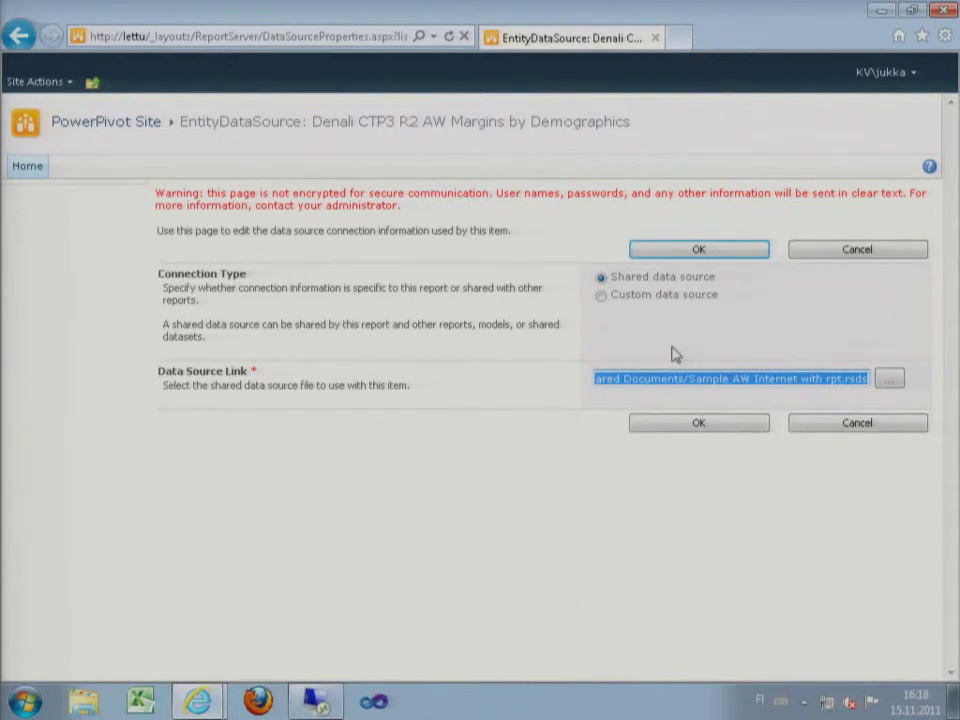
{"action": "left_click", "coordinate": [888, 250]}
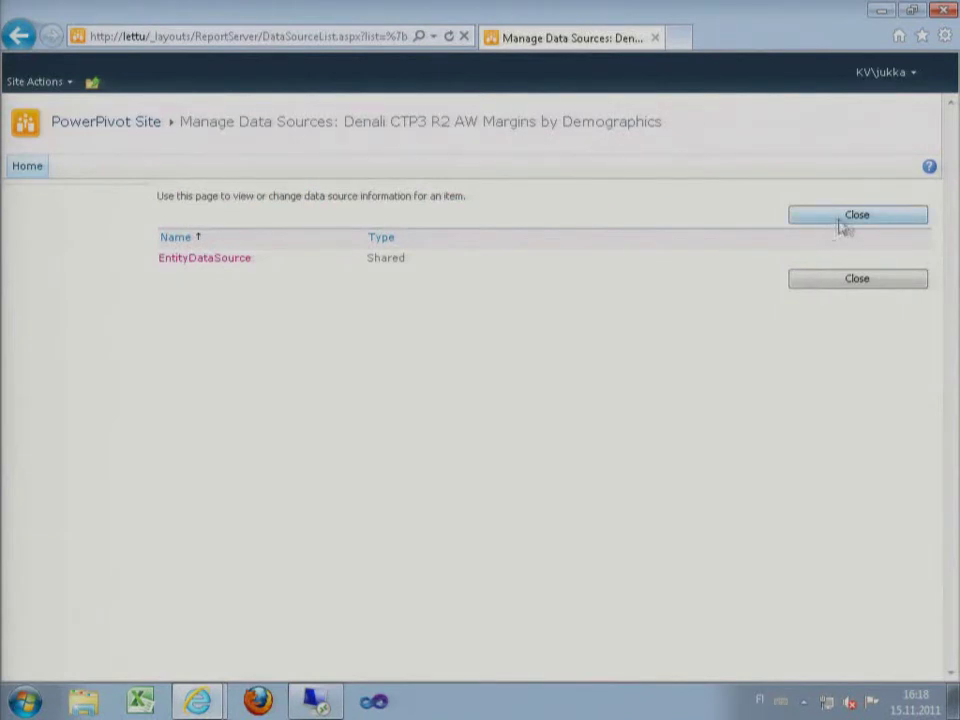
{"action": "left_click", "coordinate": [855, 222]}
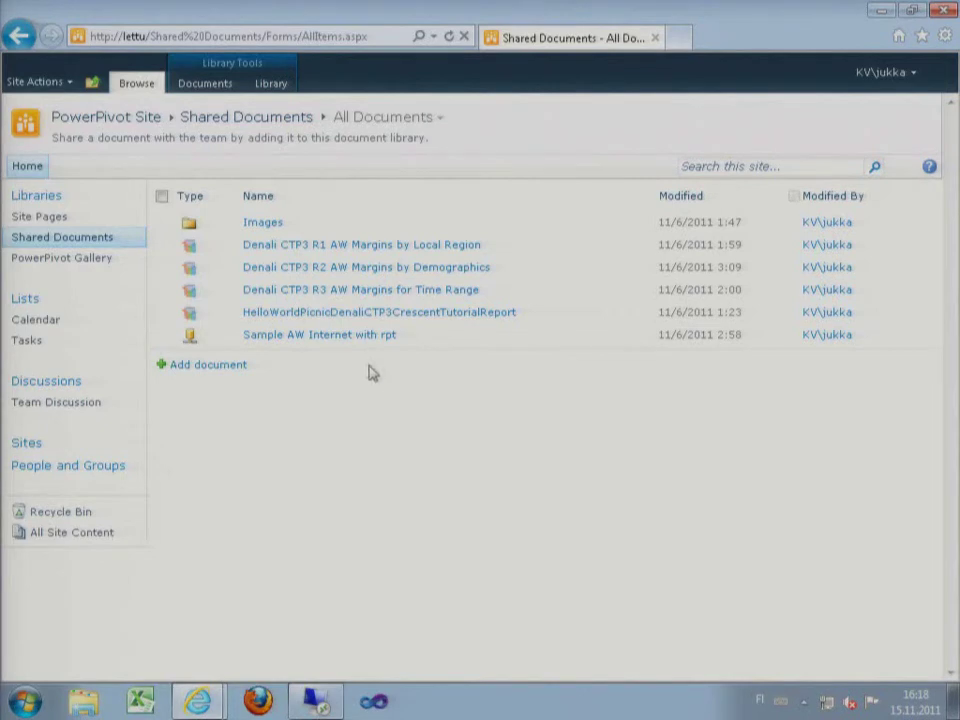
- Open the HelloWorldPicnicDenaliCTP3CrescentTutorialReport, and view the Customer Id and Promotion Id columns of Internet Sales in the remote Visual Studio session before returning
{"action": "left_click", "coordinate": [338, 314]}
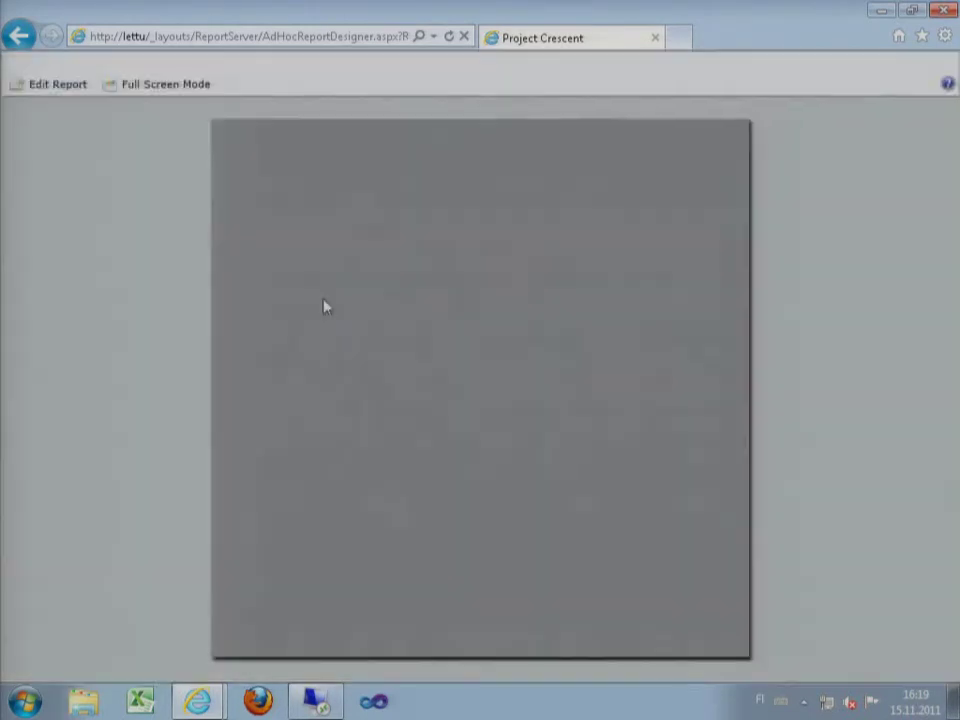
{"action": "left_click", "coordinate": [318, 702]}
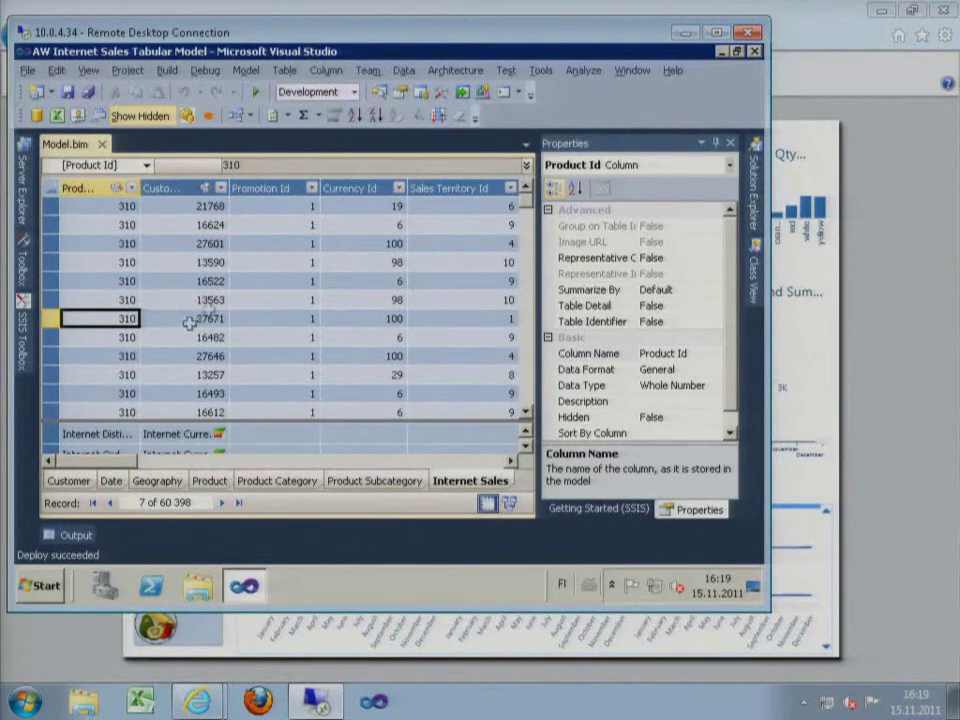
{"action": "left_click", "coordinate": [238, 244]}
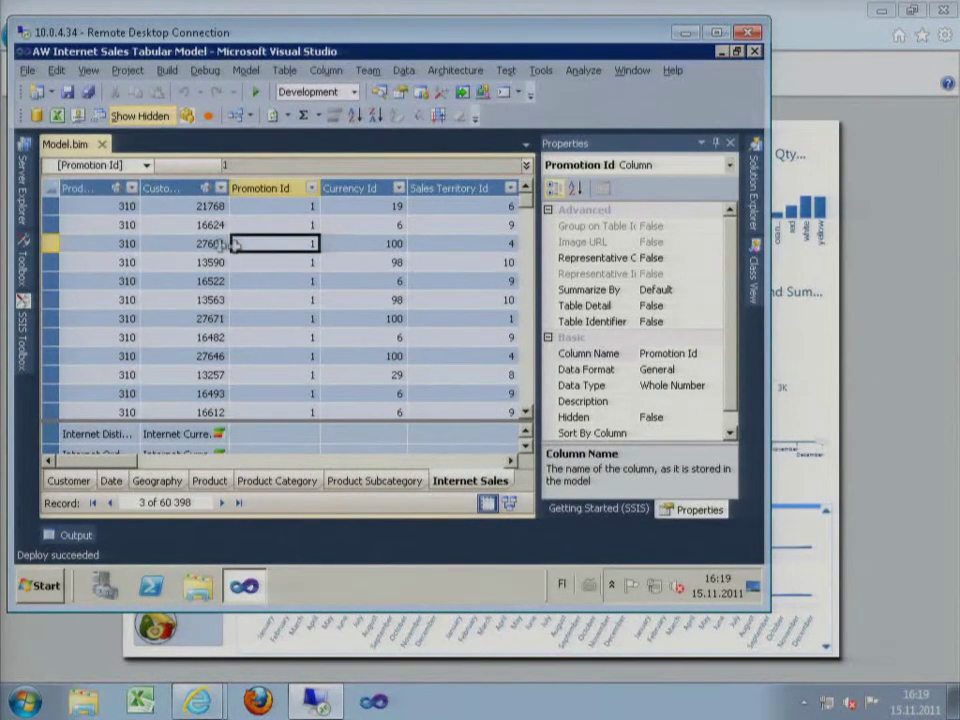
{"action": "left_click", "coordinate": [205, 243]}
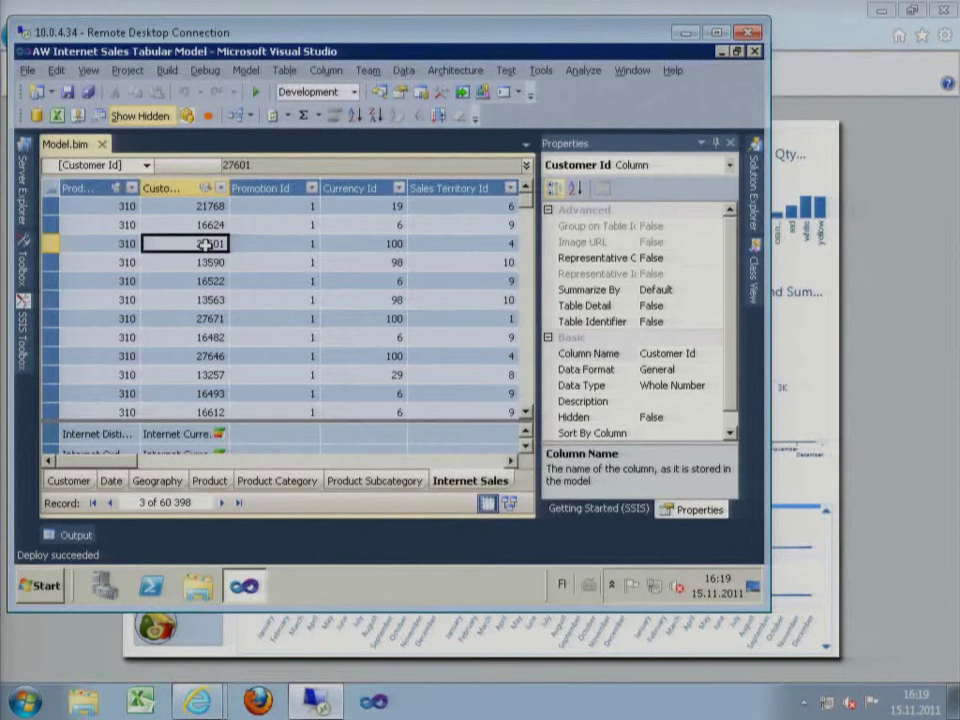
{"action": "left_click", "coordinate": [298, 243]}
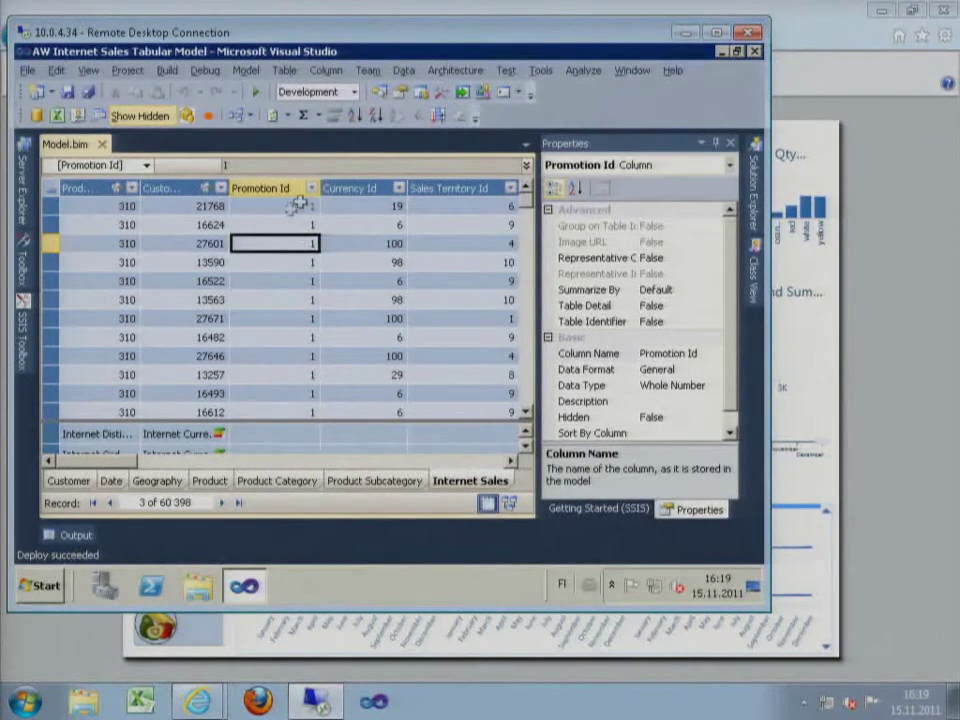
{"action": "left_click", "coordinate": [685, 33]}
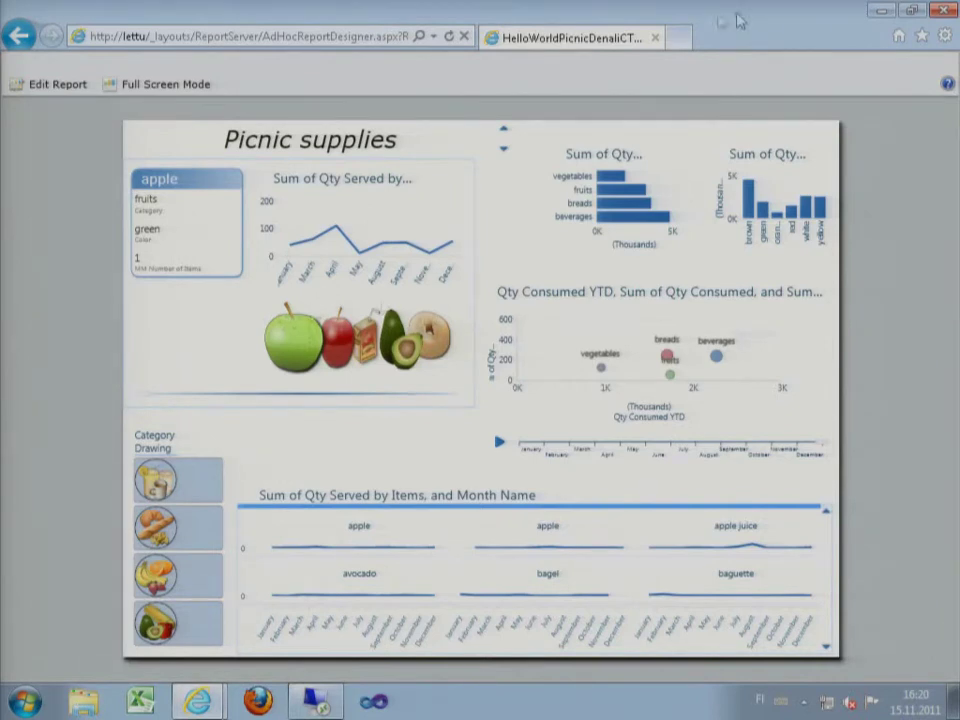
- Switch to PowerPoint and insert two blank title slides after the first slide of Tiedon visualisointi.pptx
{"action": "mouse_move", "coordinate": [636, 28]}
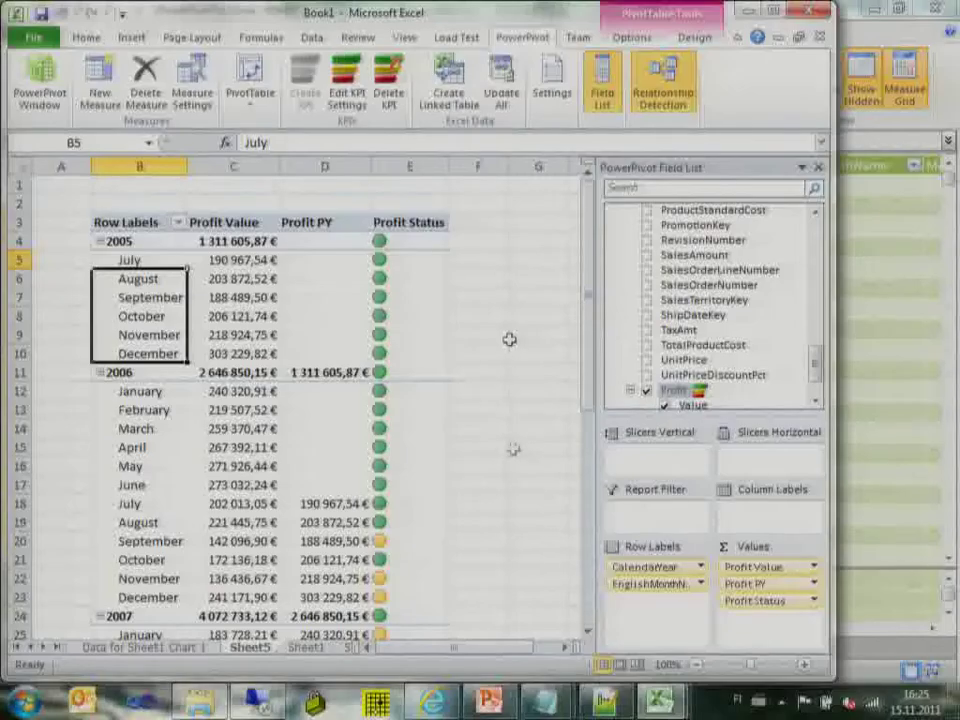
{"action": "left_click", "coordinate": [489, 700]}
{"action": "key", "text": "ctrl+m"}
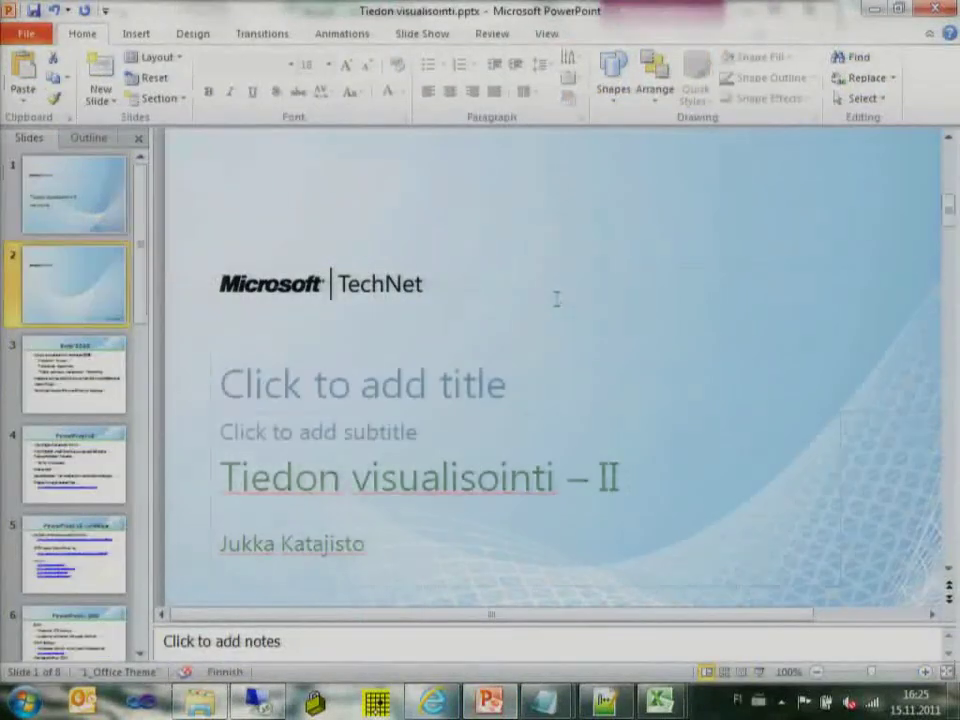
{"action": "key", "text": "ctrl+m"}
- Go past the inserted title slides and display the PowerPivot - DAX slide for editing view
{"action": "scroll", "coordinate": [70, 400], "scroll_direction": "down", "scroll_amount": 5}
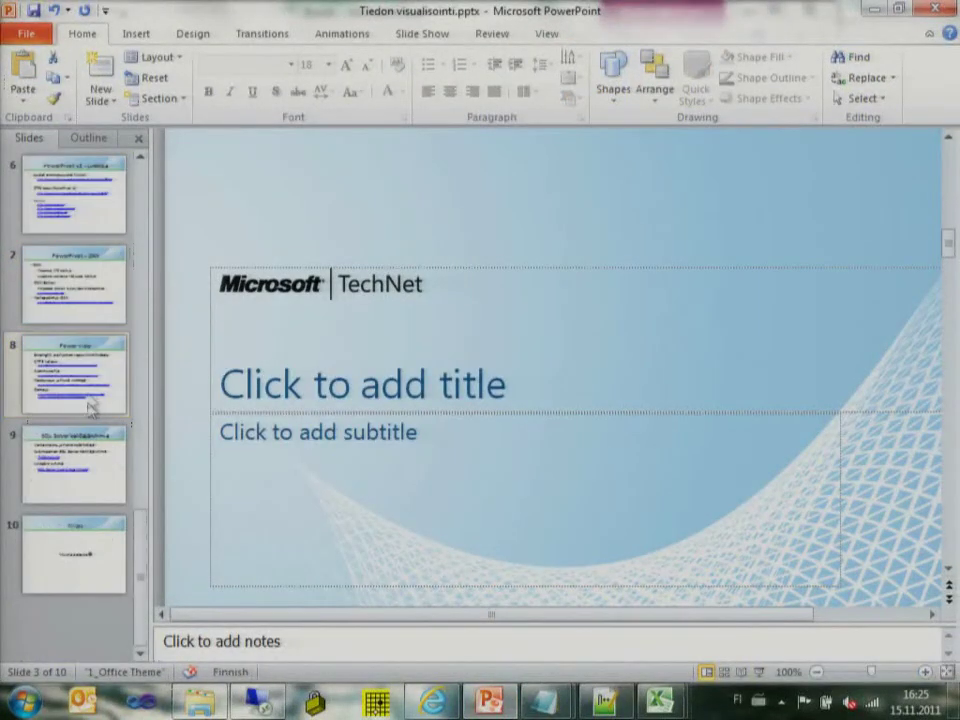
{"action": "left_click", "coordinate": [70, 197]}
{"action": "left_click", "coordinate": [94, 289]}
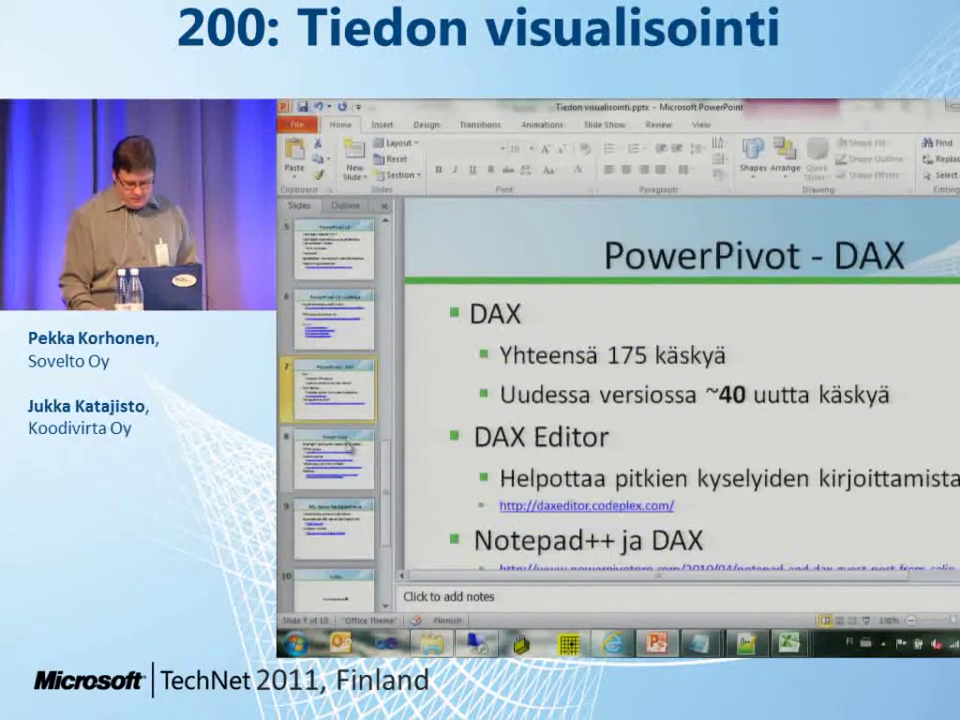